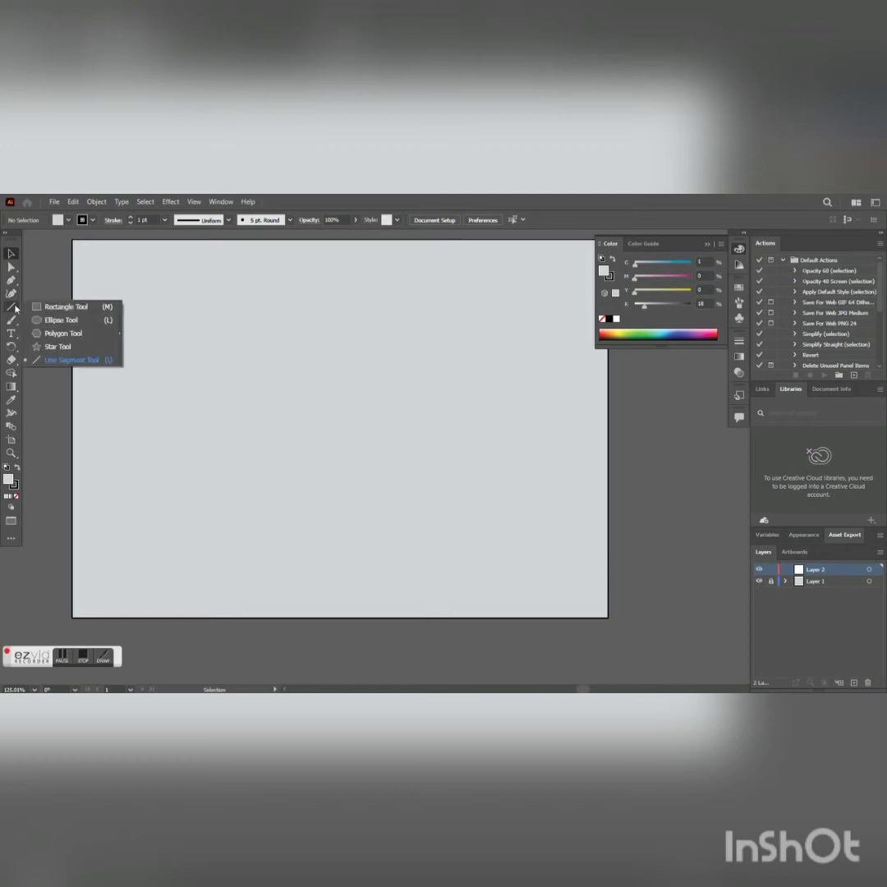
Step: Draw a circle about 1.99 in across in the left part of the artboard and set its stroke weight to 11 pt
click(57, 318)
drag(158, 333, 283, 454)
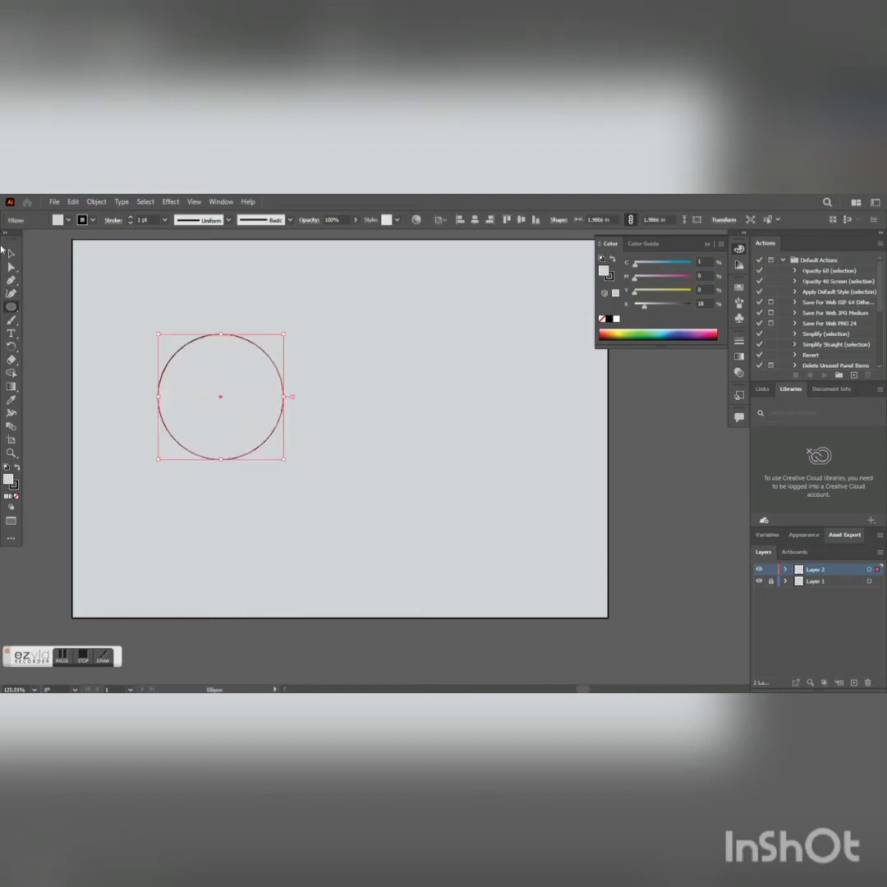
click(12, 254)
click(156, 337)
click(196, 344)
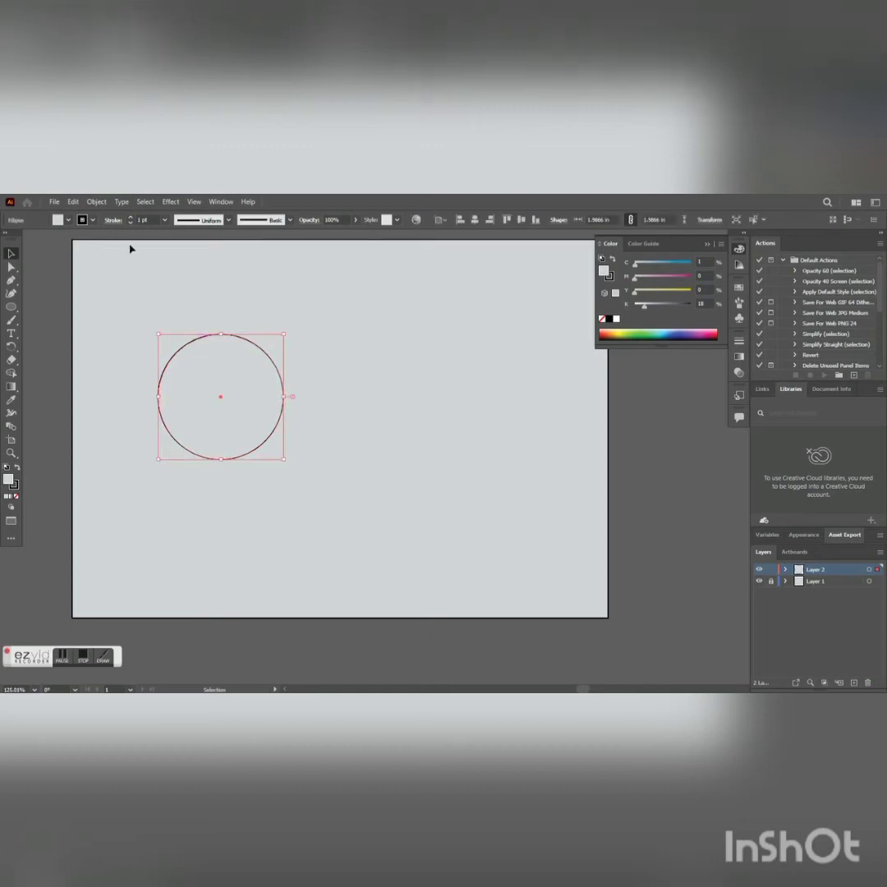
click(129, 220)
click(129, 221)
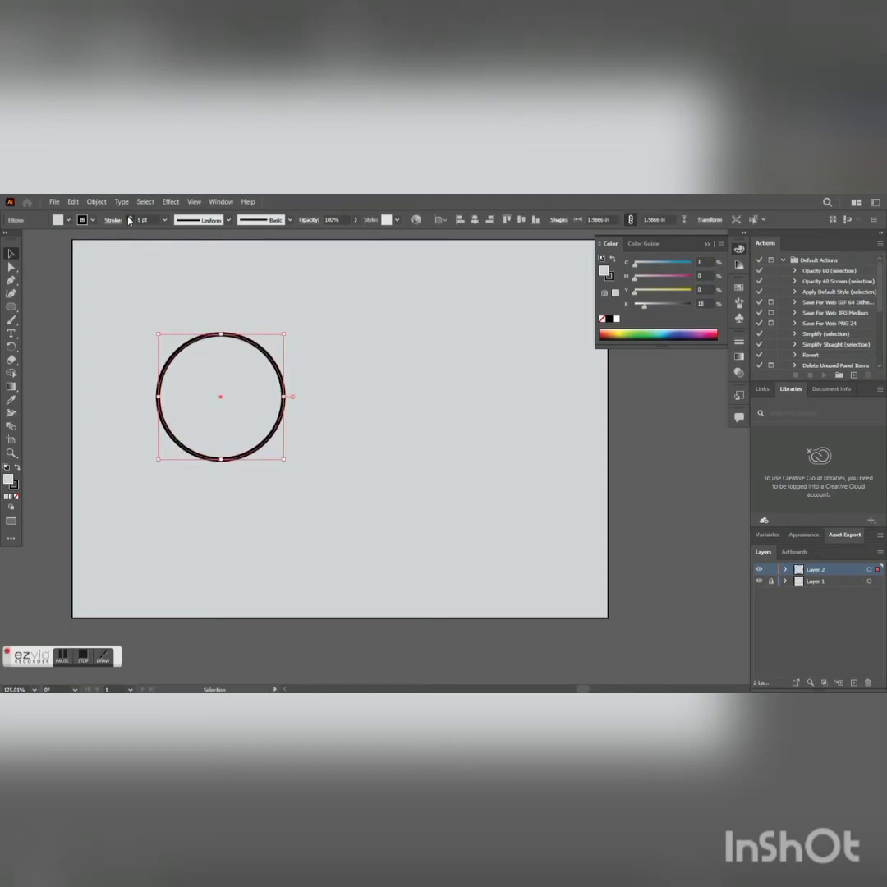
click(129, 220)
click(129, 220)
click(129, 220)
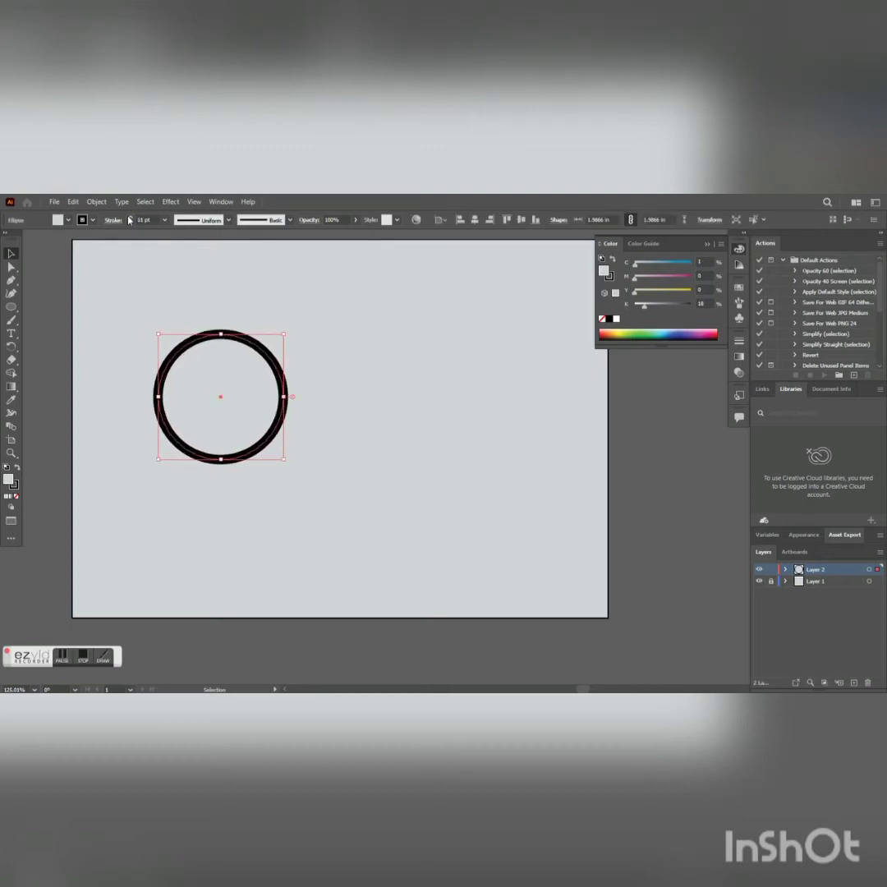
click(99, 263)
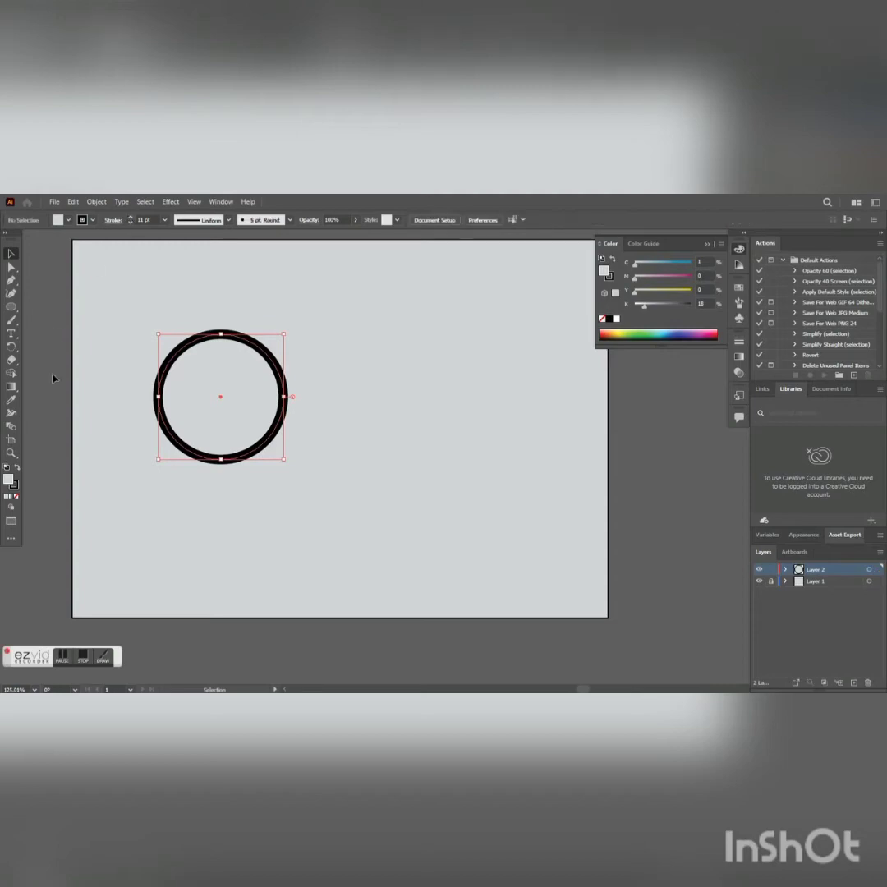
Step: Set the default fill to none and the default stroke to black
click(17, 498)
click(17, 468)
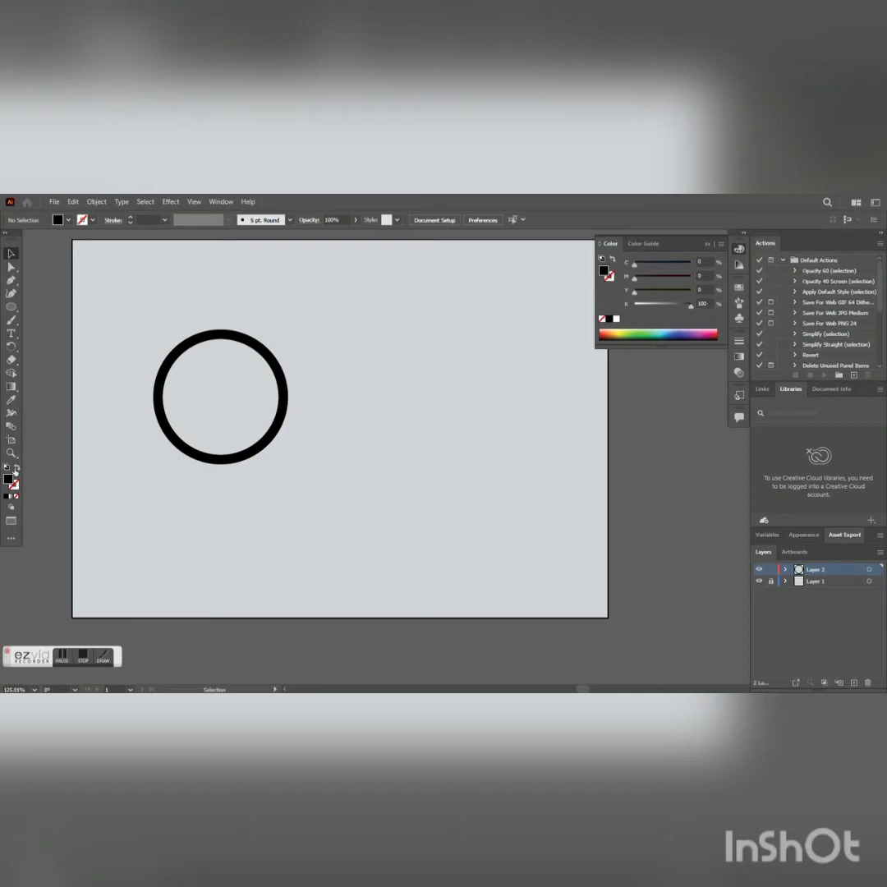
click(18, 469)
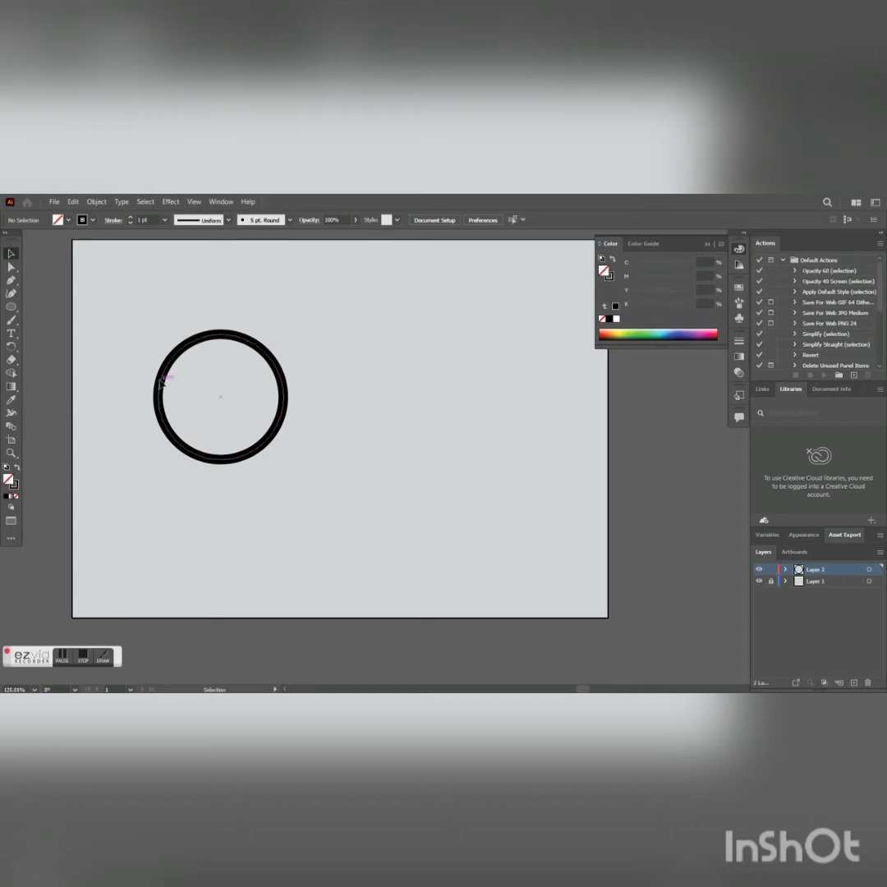
Step: Copy the circle, paste it in front, and scale the copy down about its centre to about 1.78 in across
click(157, 386)
click(72, 202)
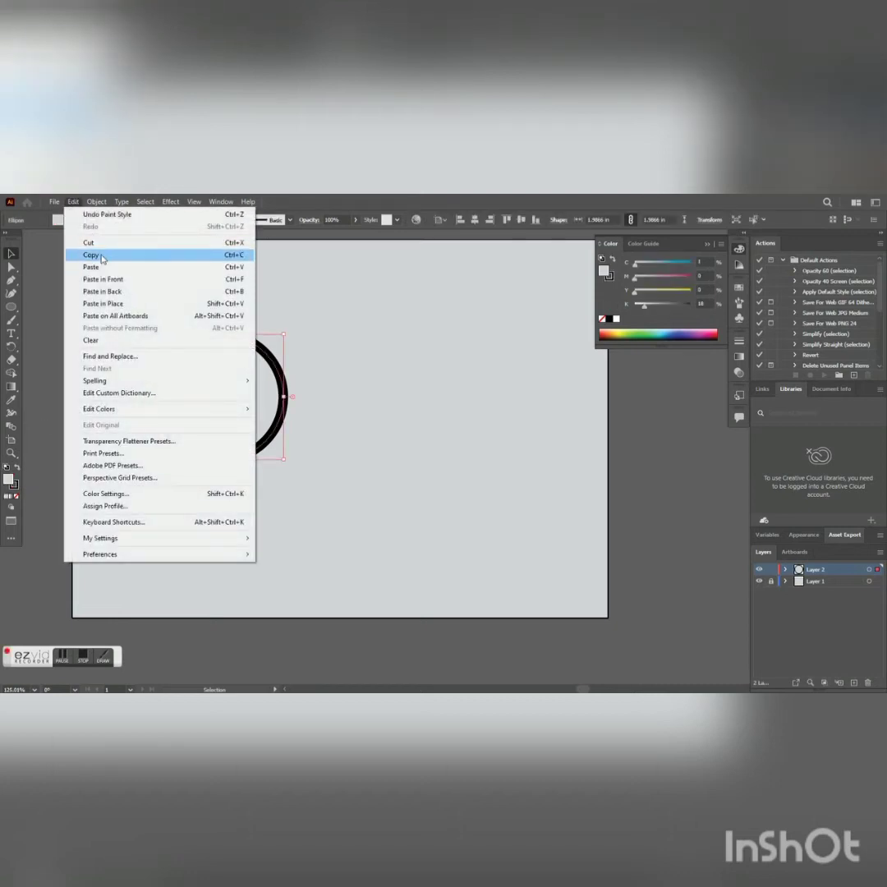
click(94, 255)
click(73, 202)
click(94, 267)
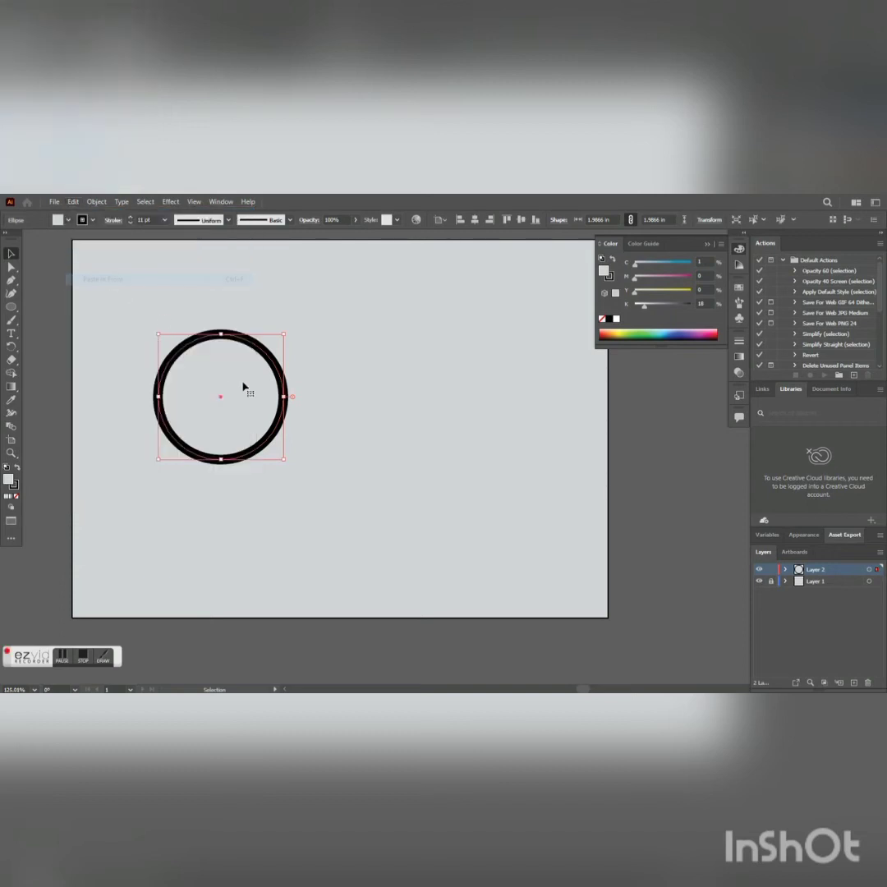
drag(284, 459, 279, 452)
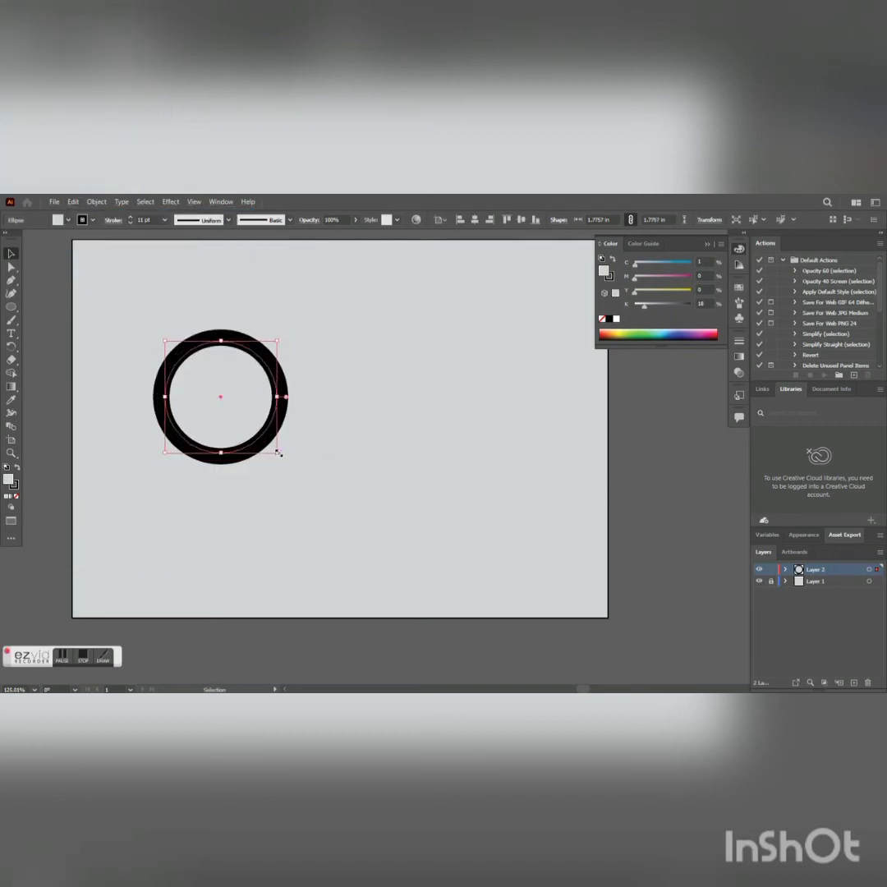
Step: Give the inner circle a near-white stroke and remove its fill
double_click(13, 486)
text(ffffff)
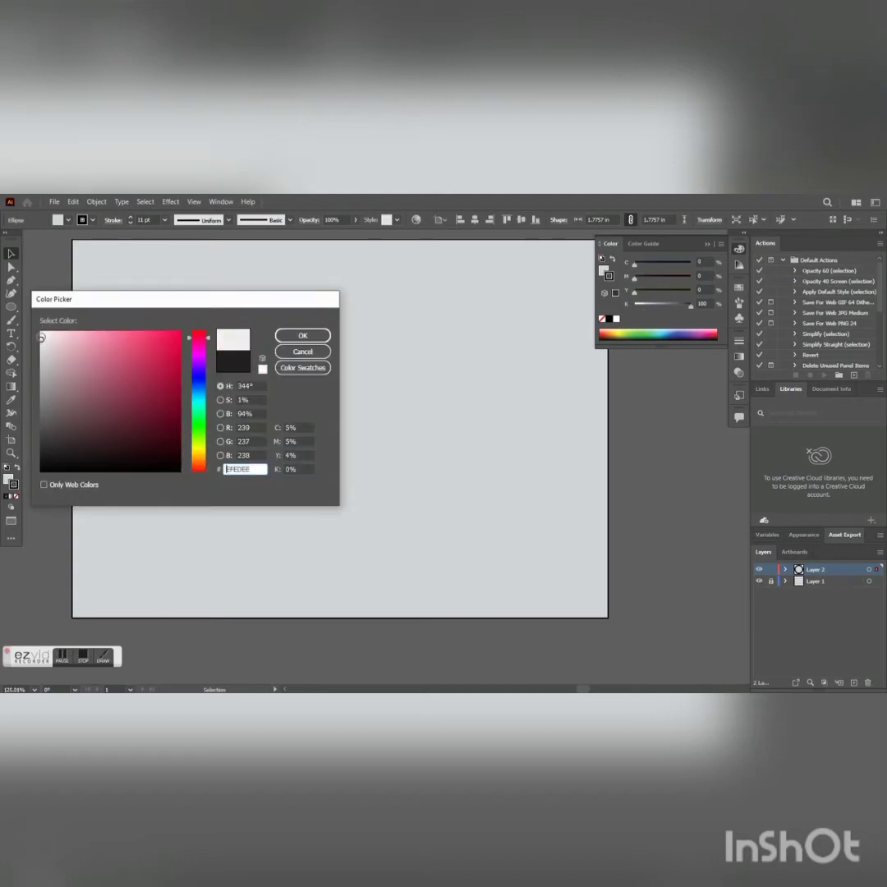
click(302, 335)
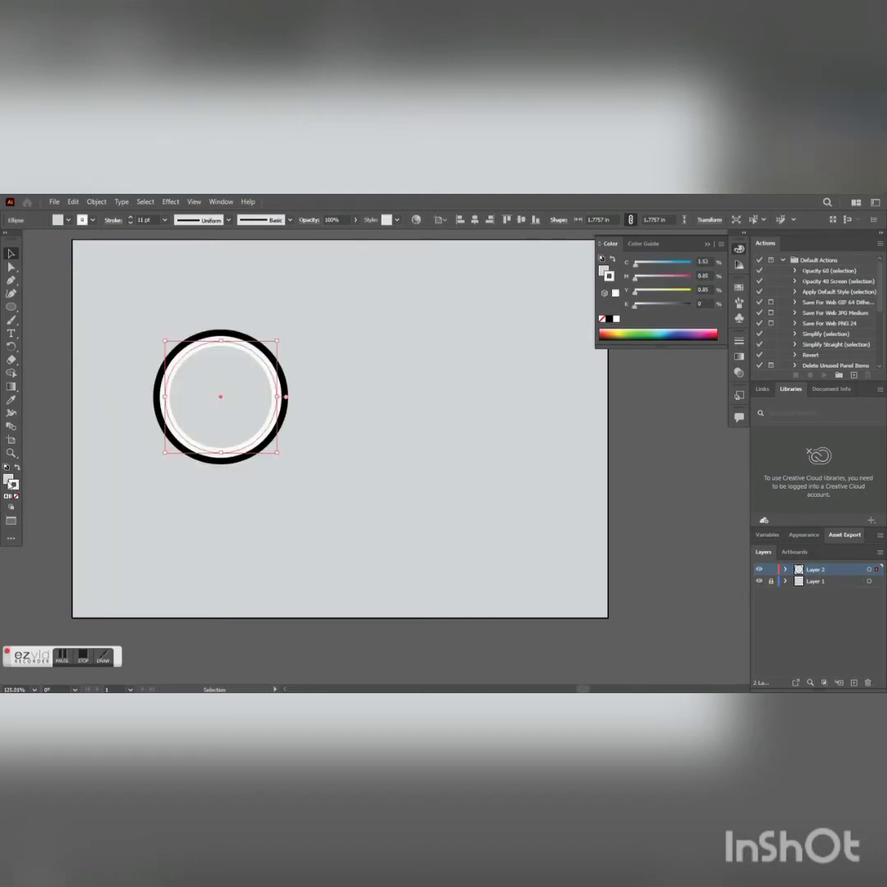
click(8, 481)
click(18, 497)
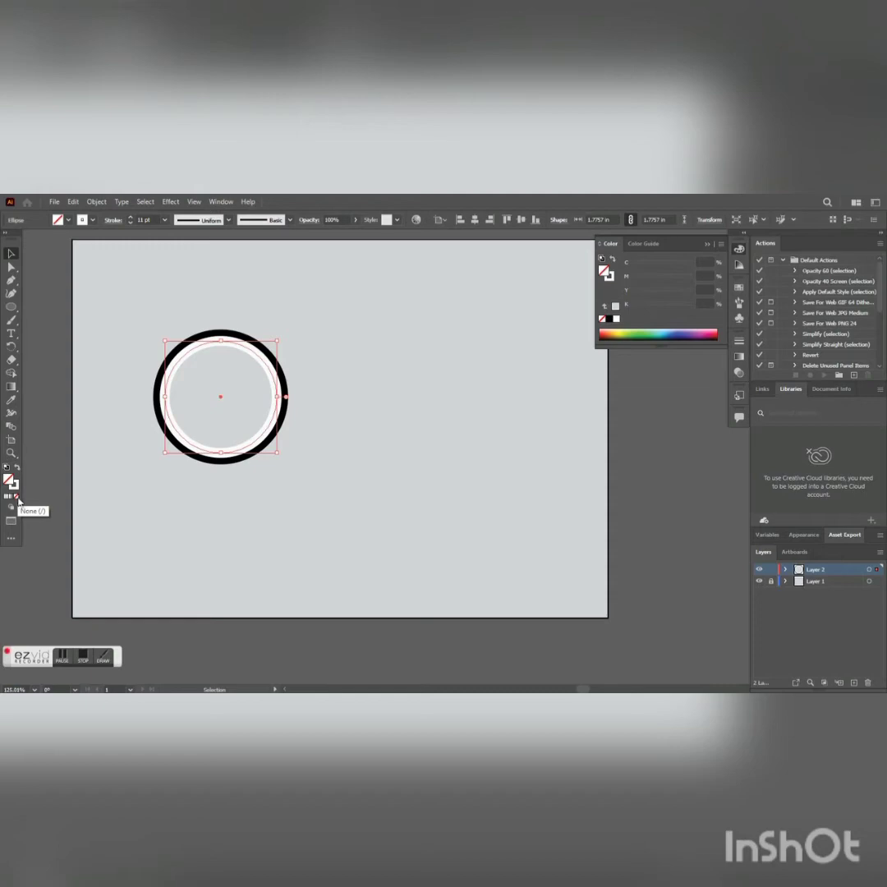
click(184, 403)
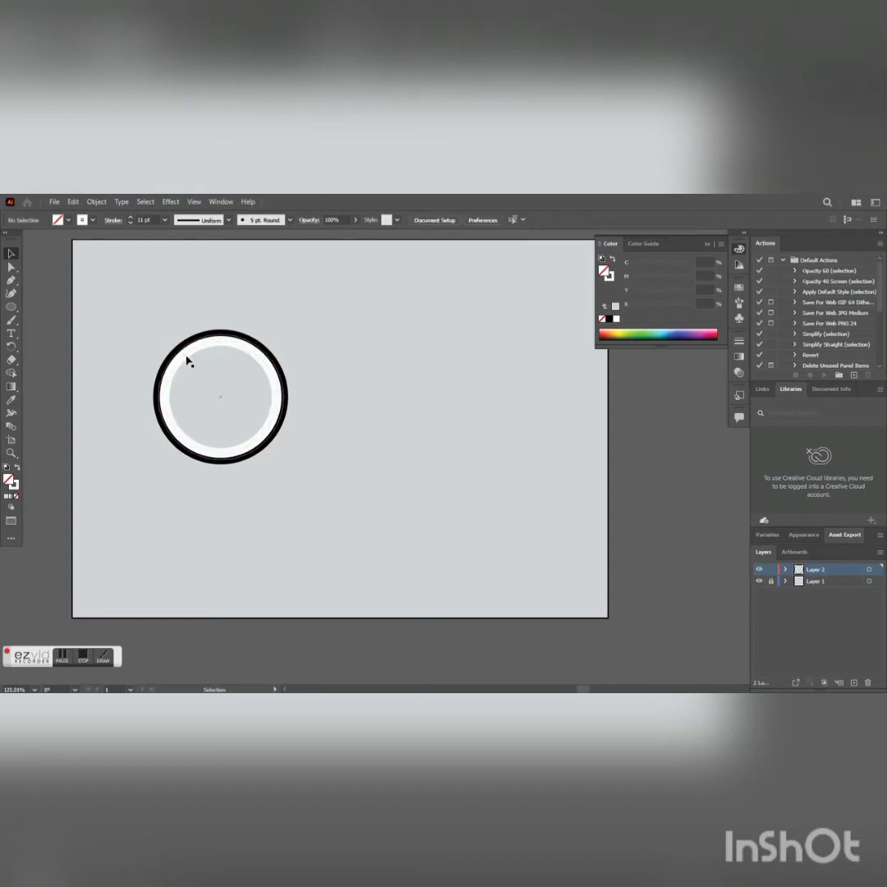
Step: Reduce the inner white circle's stroke weight to 6 pt
click(192, 416)
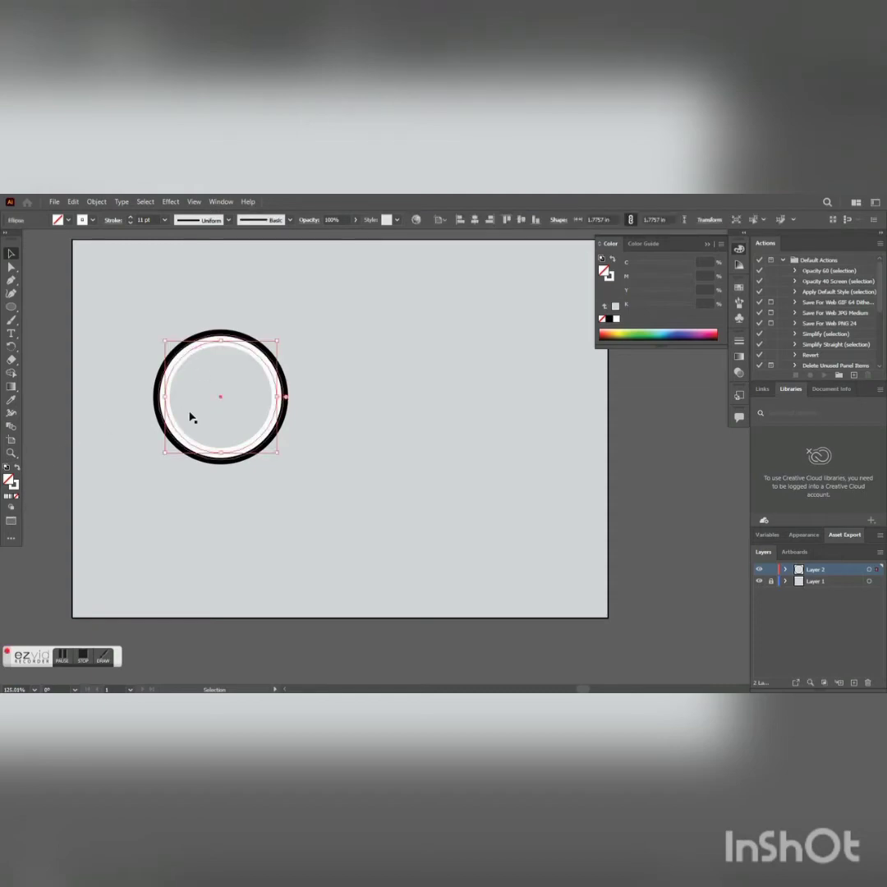
click(130, 223)
click(130, 223)
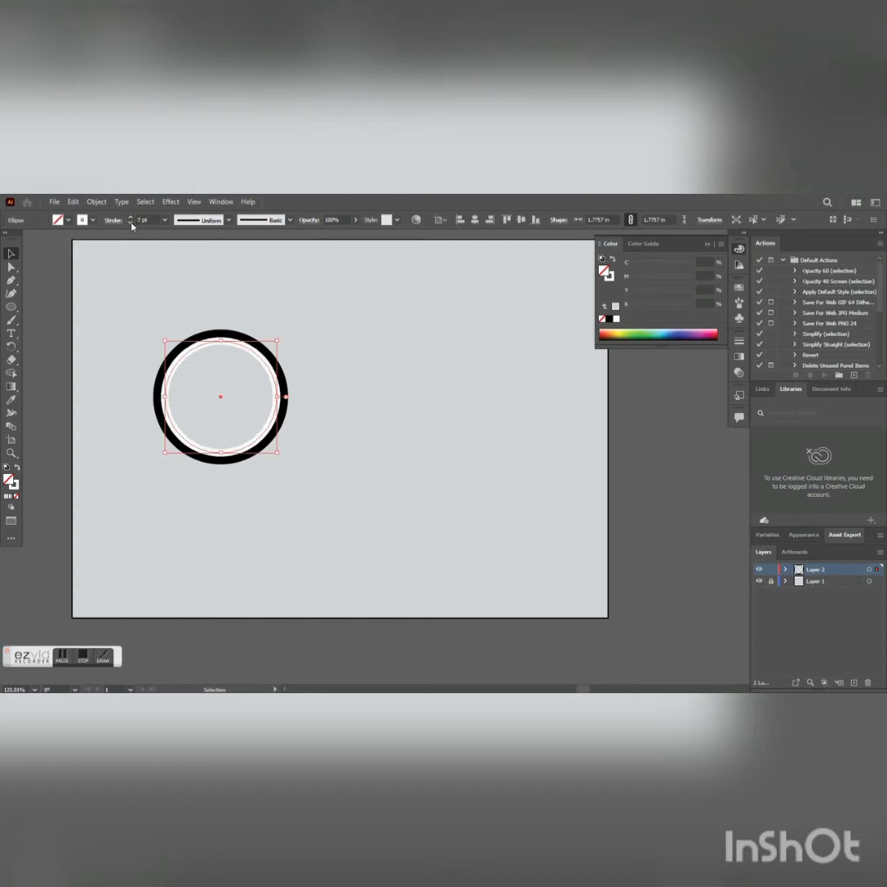
click(130, 223)
click(60, 317)
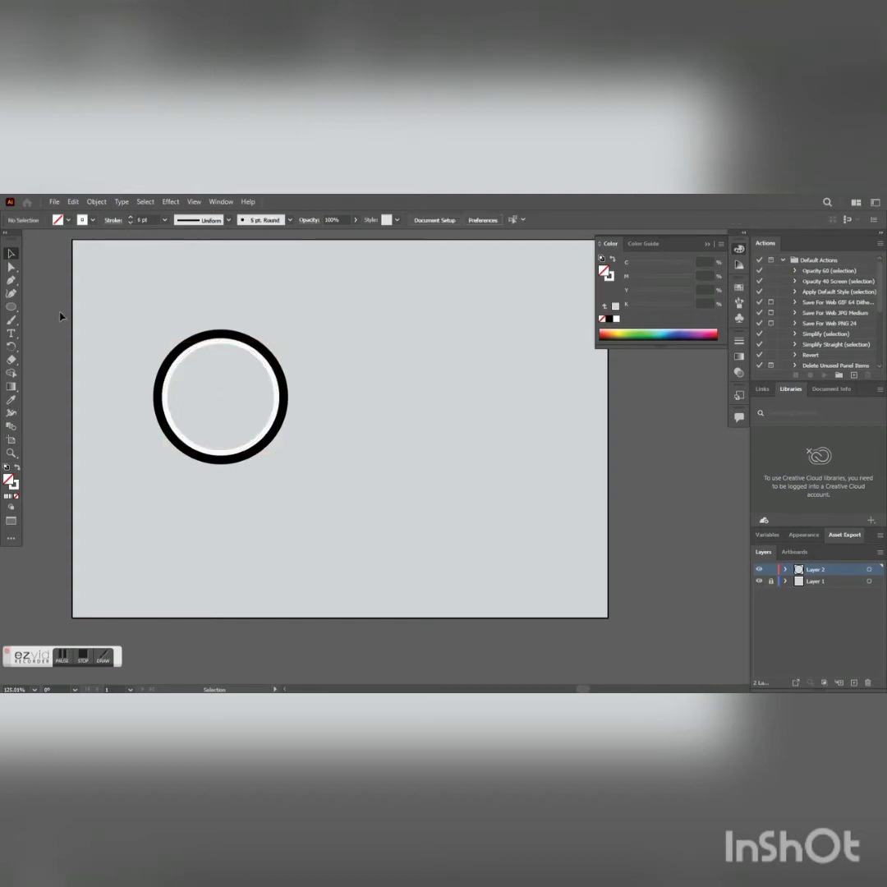
Step: Group the black and white rings and move the group toward the upper middle of the artboard
drag(58, 298, 324, 487)
right_click(226, 399)
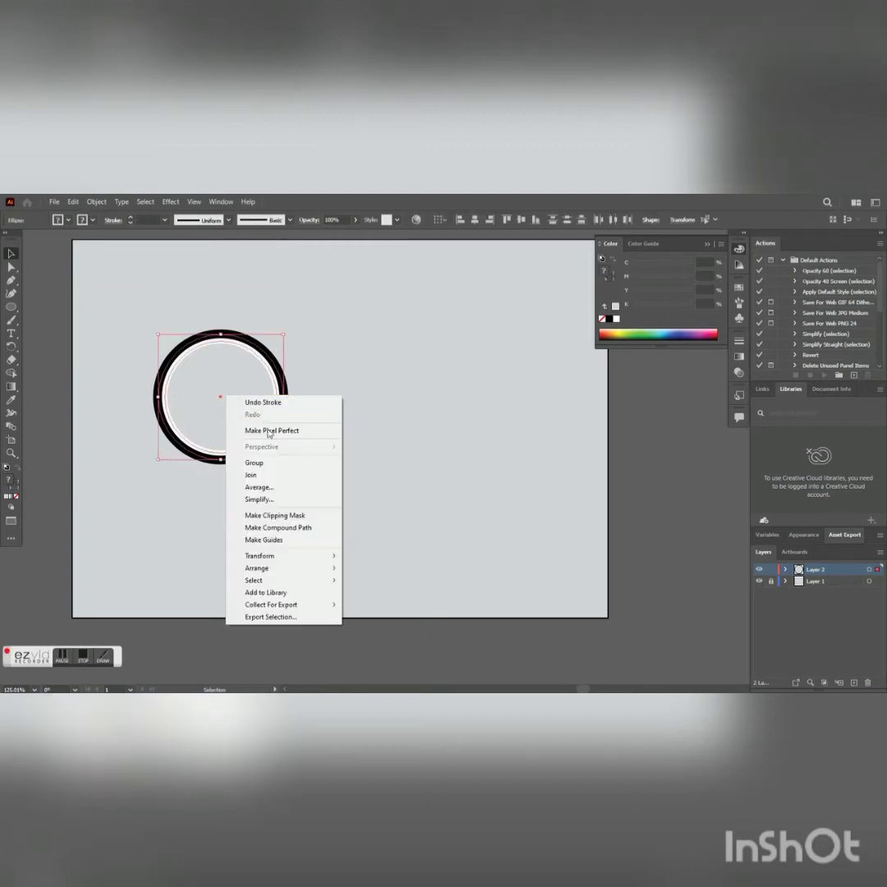
click(261, 462)
click(331, 386)
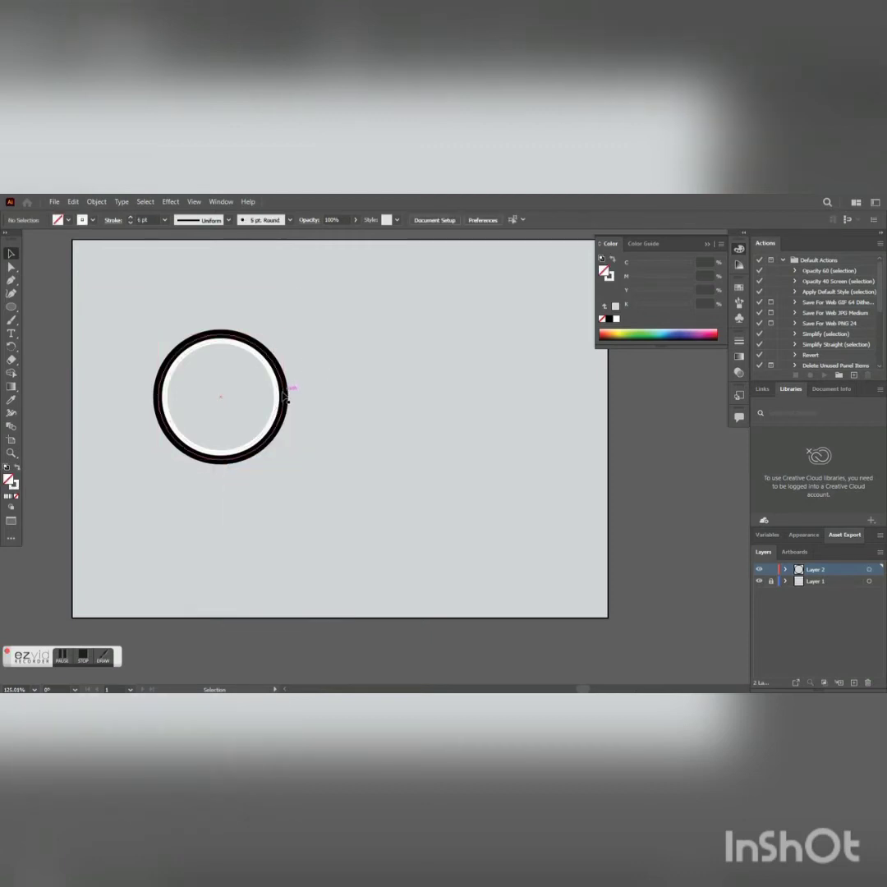
drag(220, 402, 320, 381)
click(327, 488)
Step: Draw a circle about 0.95 in across to the lower right of the rings with the default white fill and black stroke
click(11, 307)
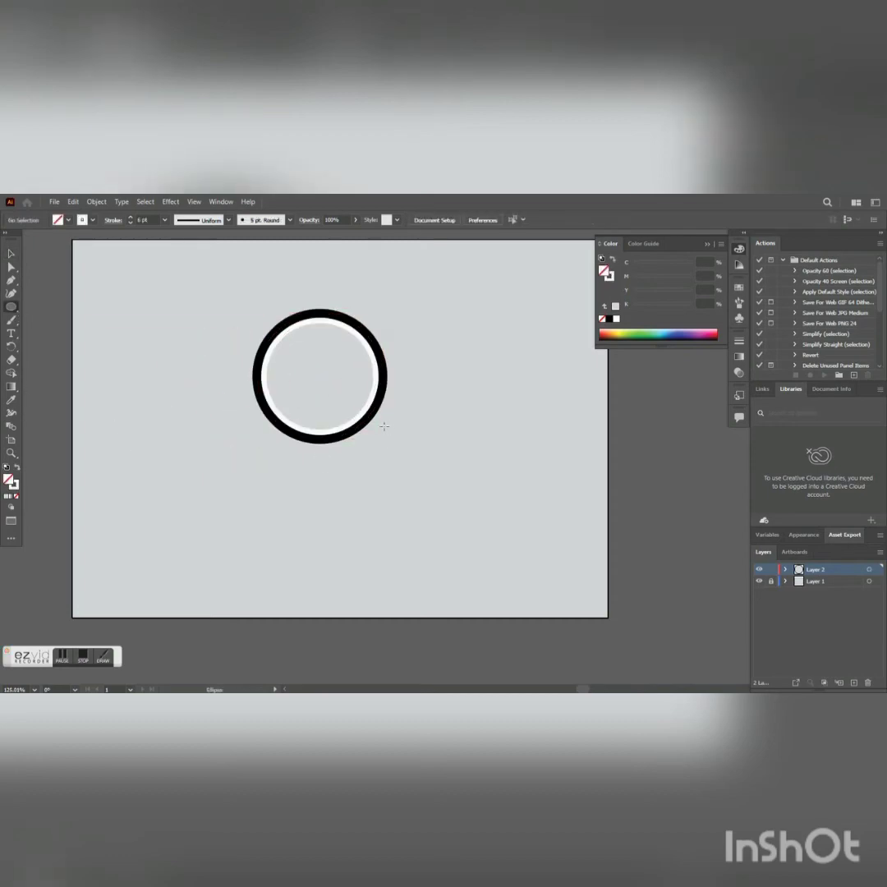
drag(415, 403, 465, 463)
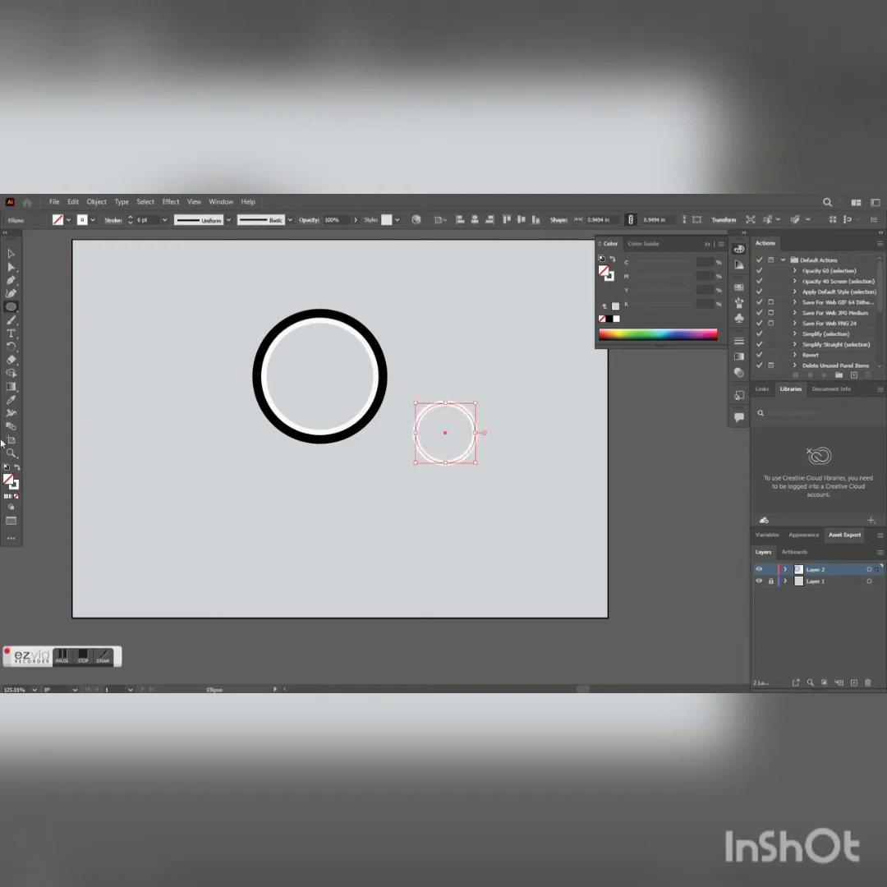
key(d)
click(54, 402)
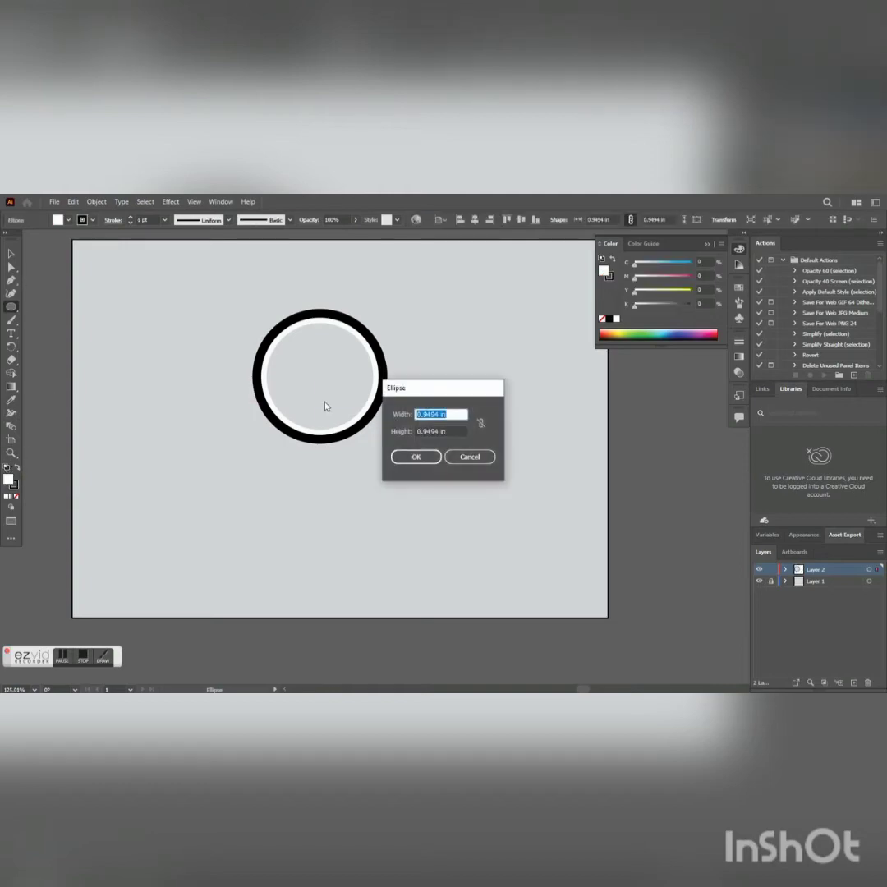
click(471, 456)
key(v)
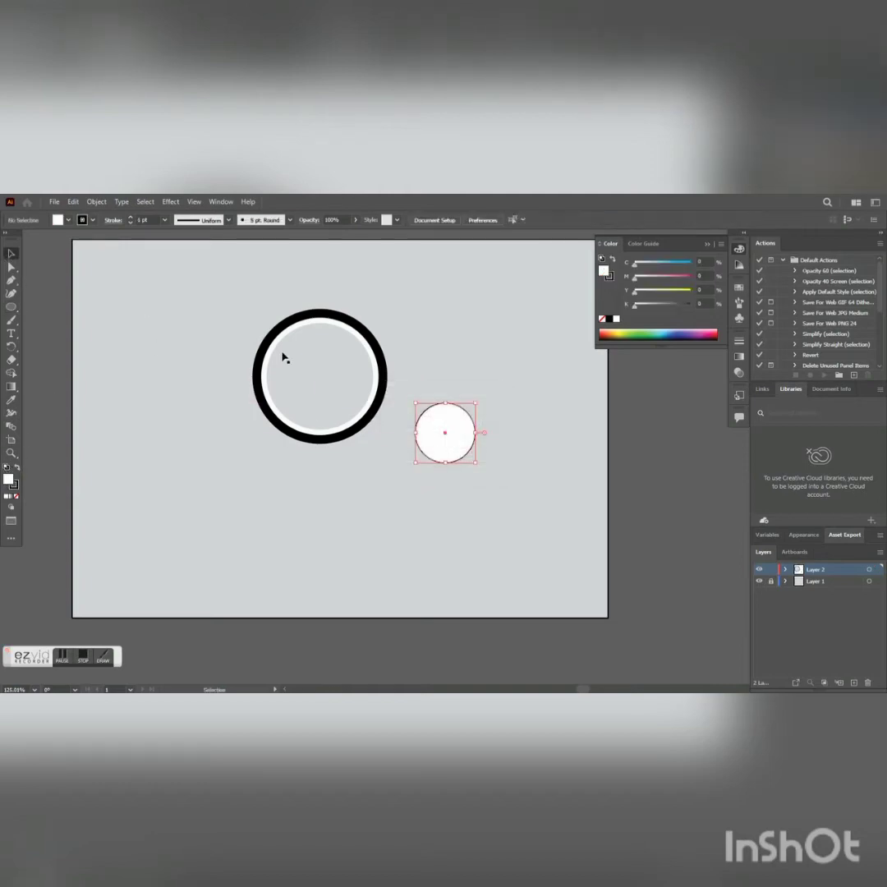
Step: Set the small white circle's stroke weight to 10 pt
click(131, 217)
click(132, 218)
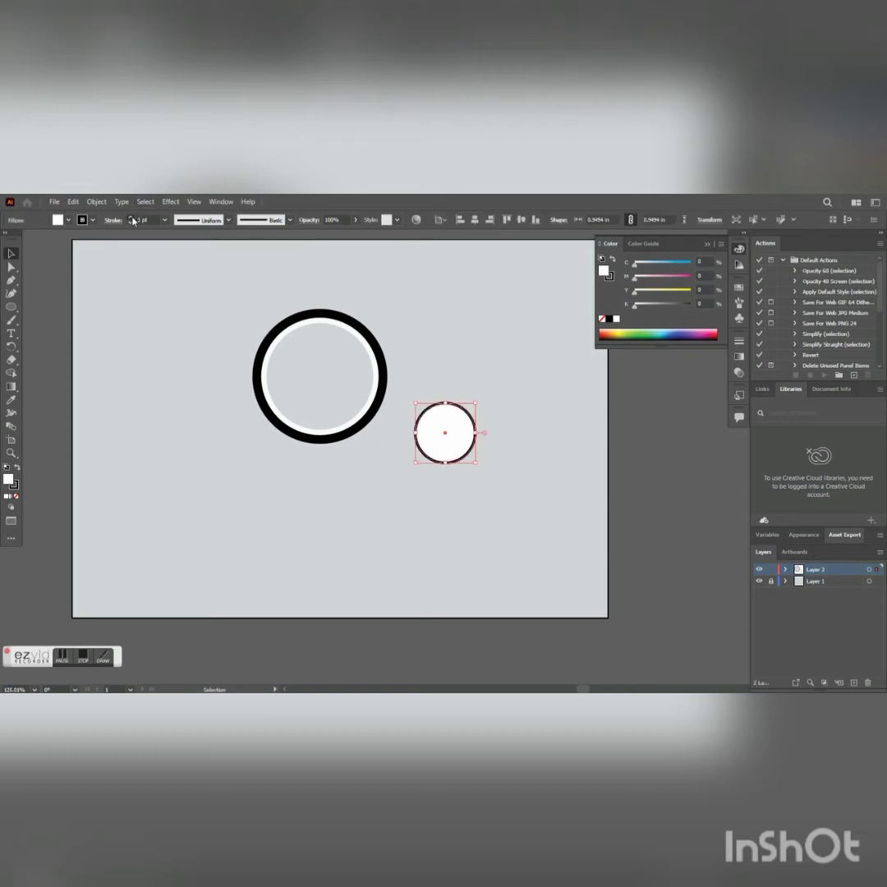
click(132, 217)
click(132, 218)
click(132, 218)
click(131, 218)
click(131, 218)
click(131, 218)
click(132, 217)
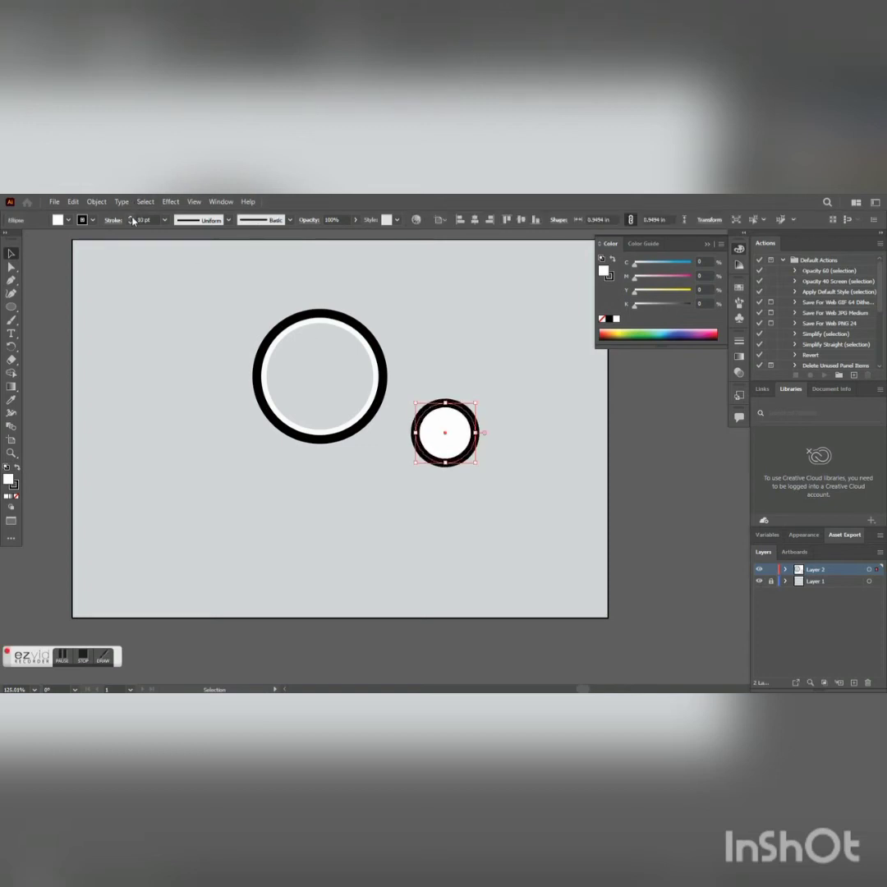
click(158, 347)
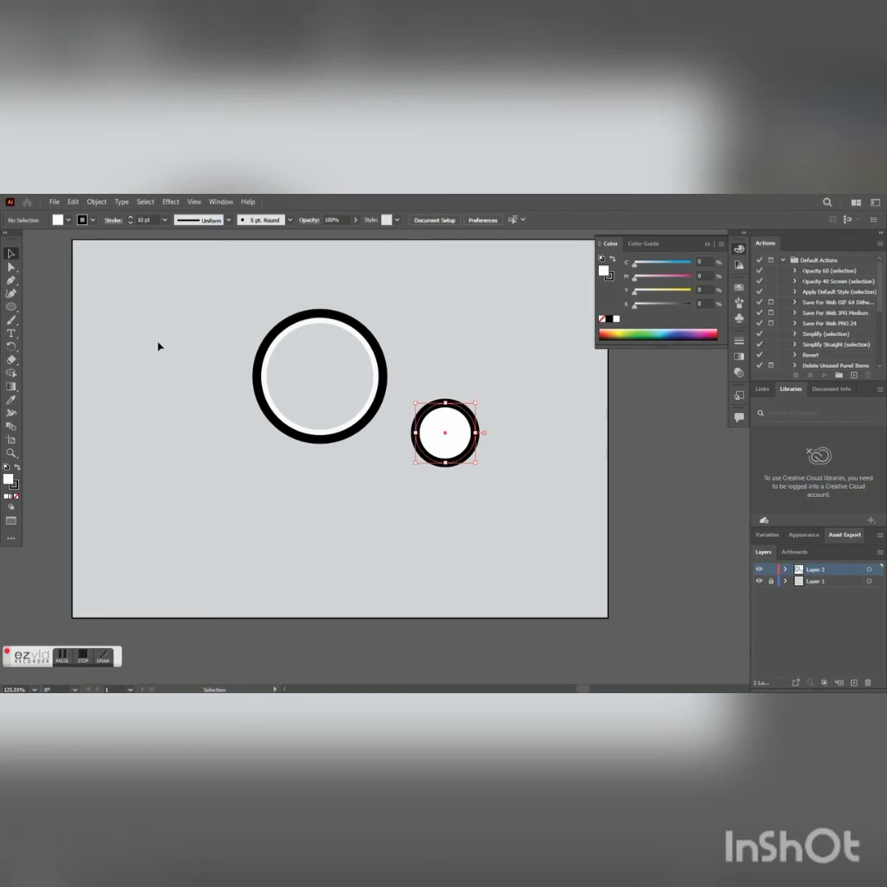
Step: Paste a copy of the small circle in front and scale it about its centre to about 0.41 in across
click(444, 452)
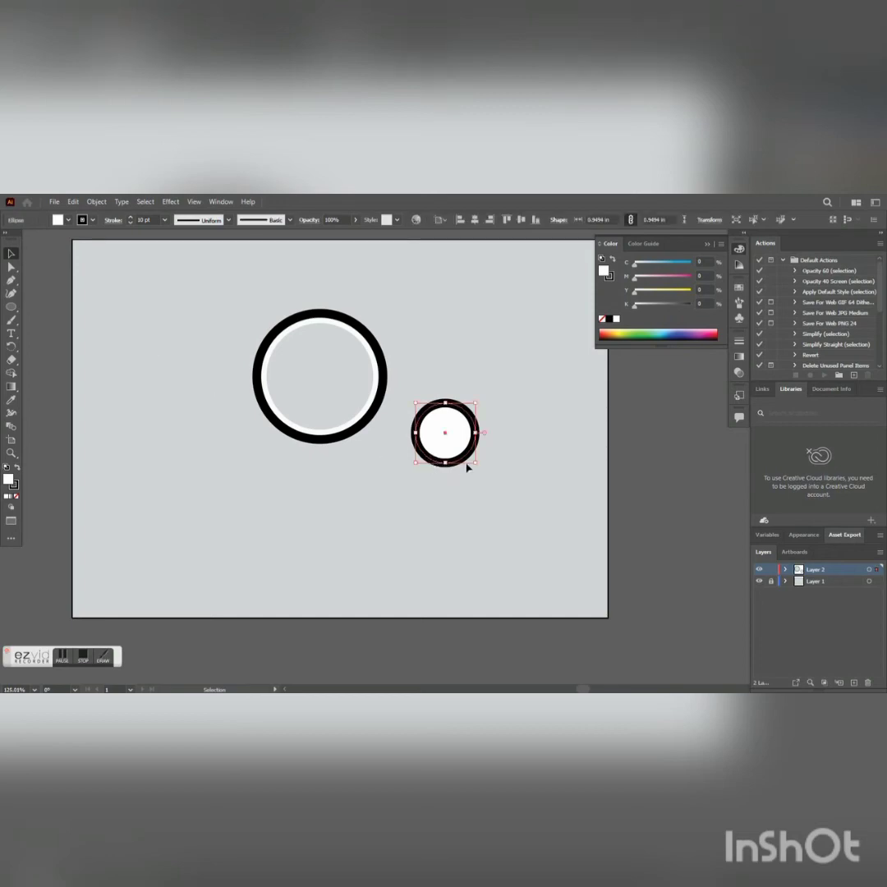
click(73, 202)
click(73, 201)
click(73, 201)
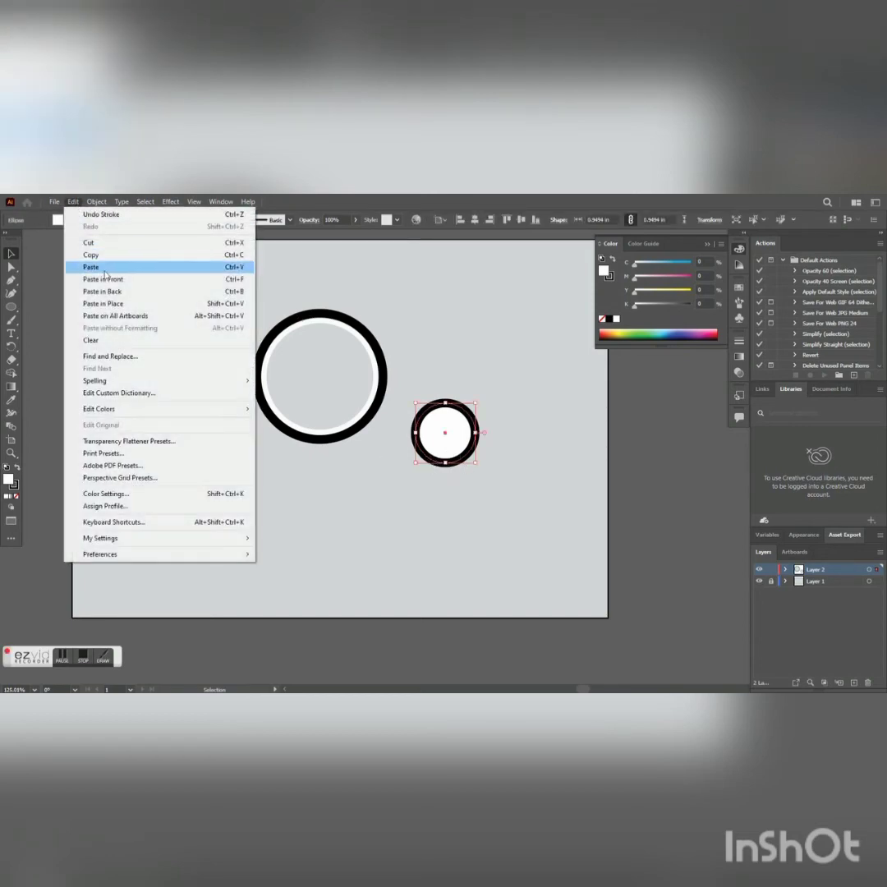
click(103, 280)
drag(477, 462, 459, 447)
key(ctrl+z)
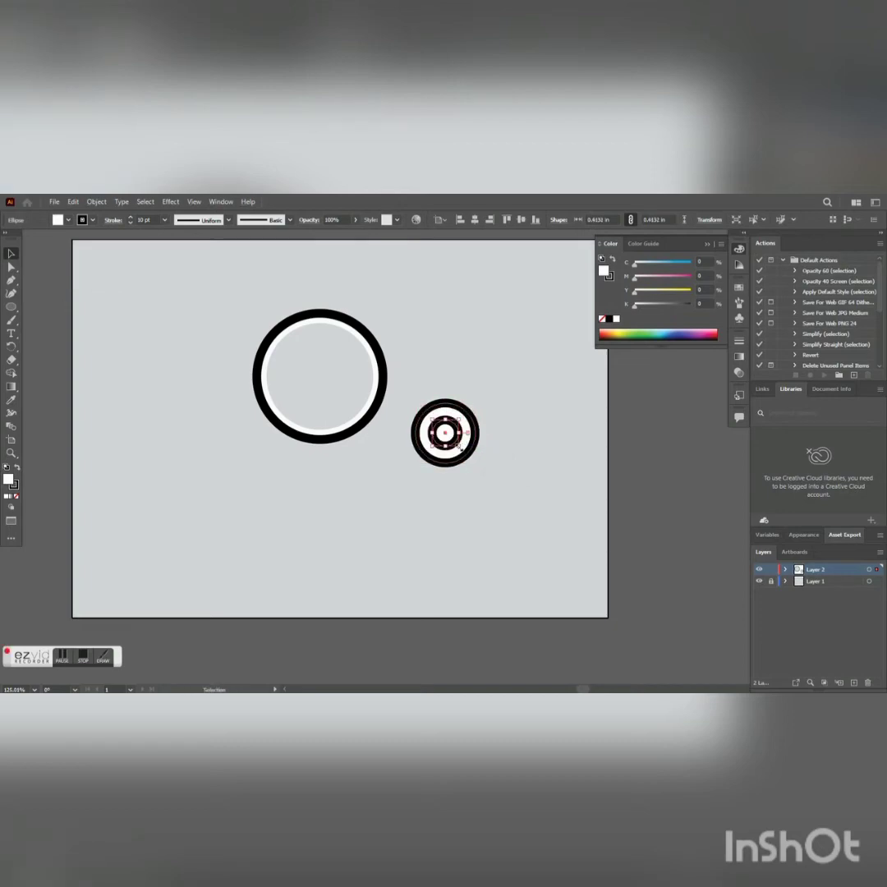
Step: Make the innermost circle solid black without a stroke, and scale the surrounding white circle down about its centre
click(17, 498)
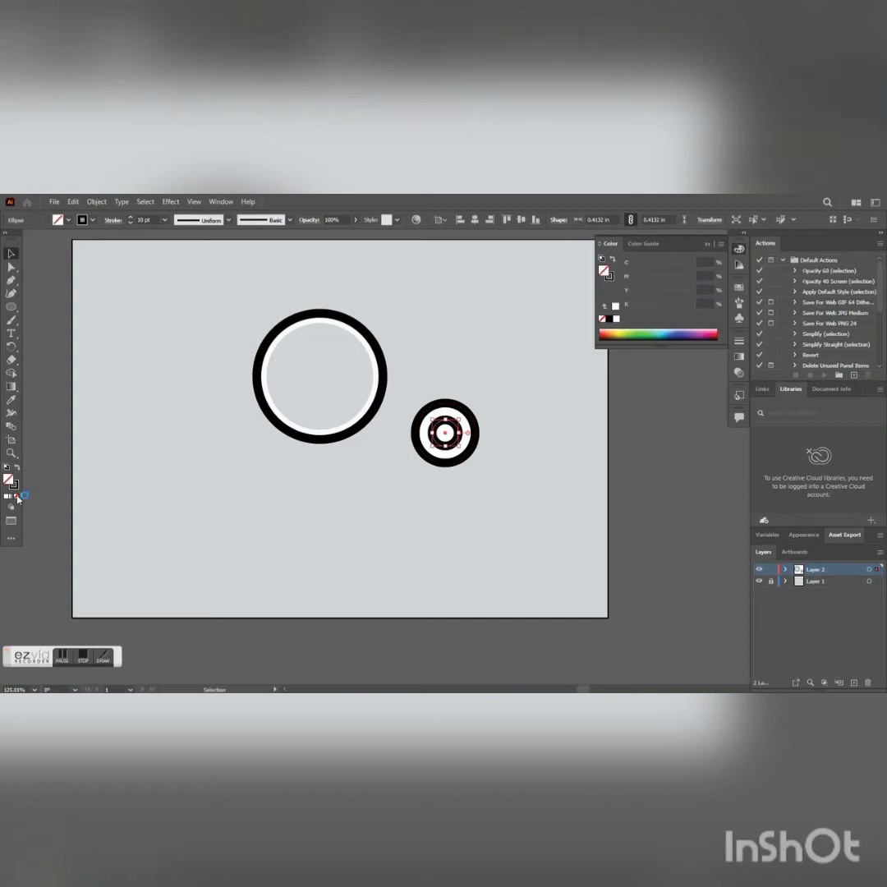
click(47, 406)
click(449, 467)
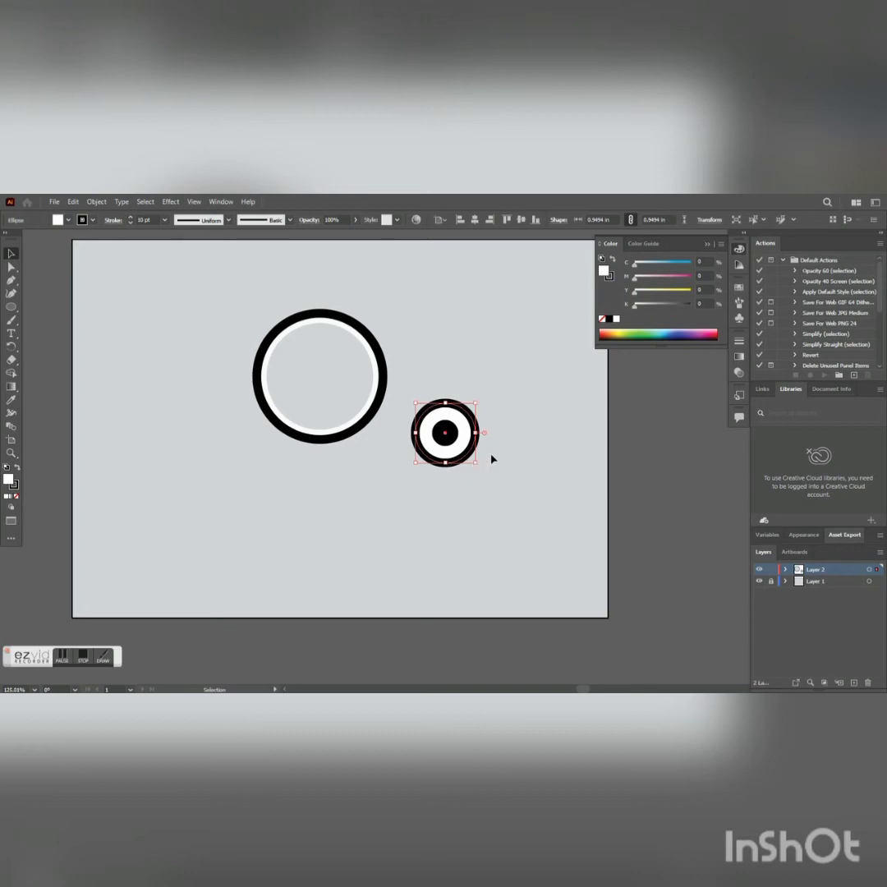
drag(604, 376, 470, 458)
click(604, 397)
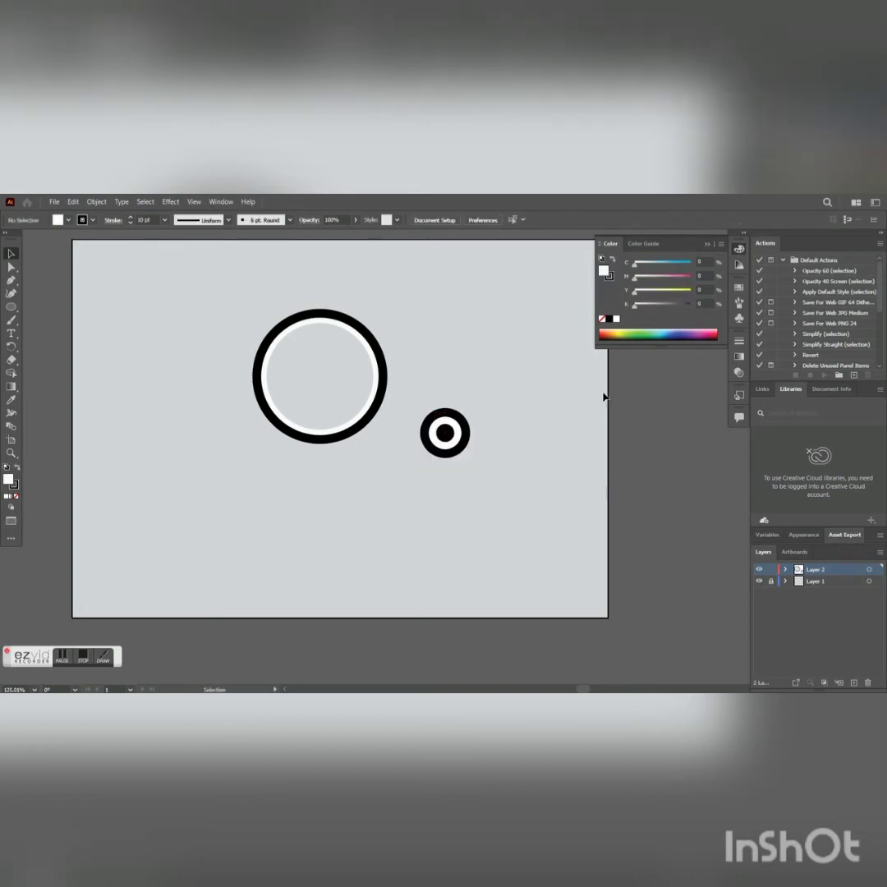
Step: Group the two small circles and move the group to the centre of the large rings
drag(604, 377, 408, 462)
right_click(451, 445)
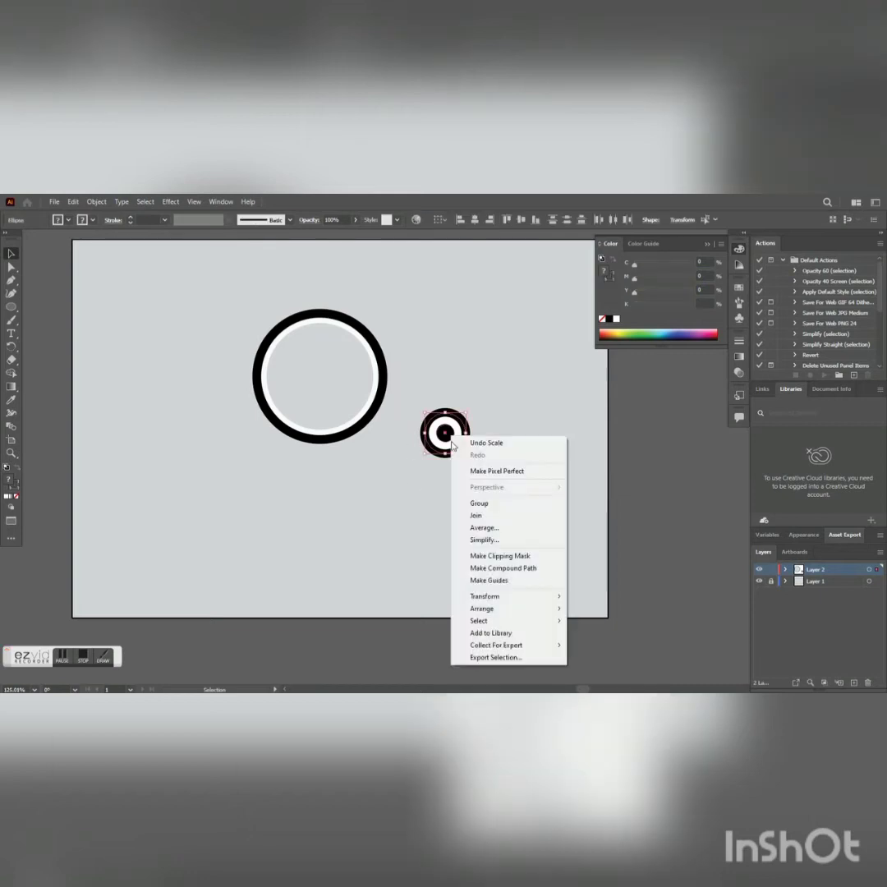
click(475, 504)
click(485, 502)
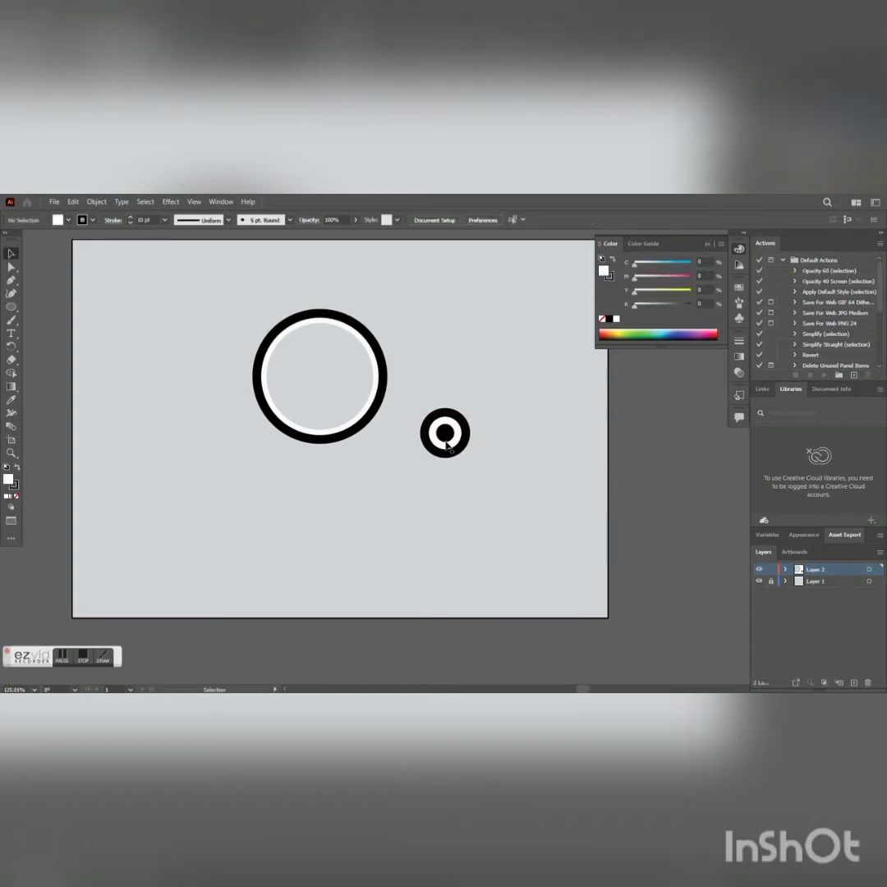
drag(447, 446, 322, 386)
click(360, 503)
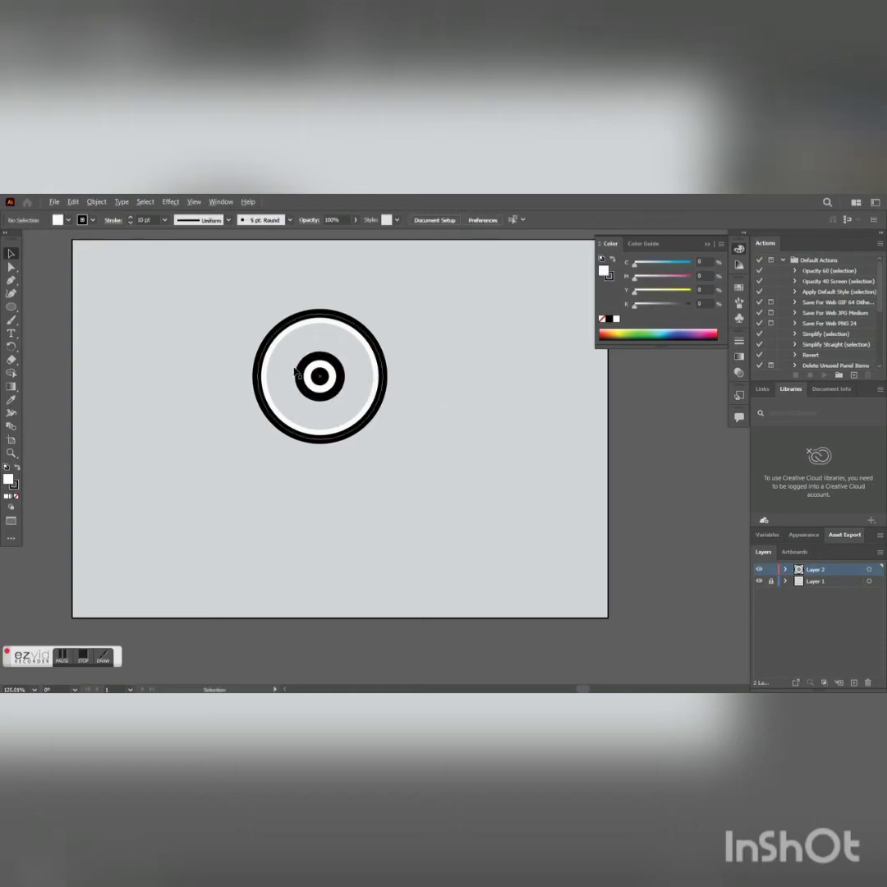
Step: Scale the bullseye group down about its centre, keeping it centred inside the large rings
scroll(366, 428, up, 1)
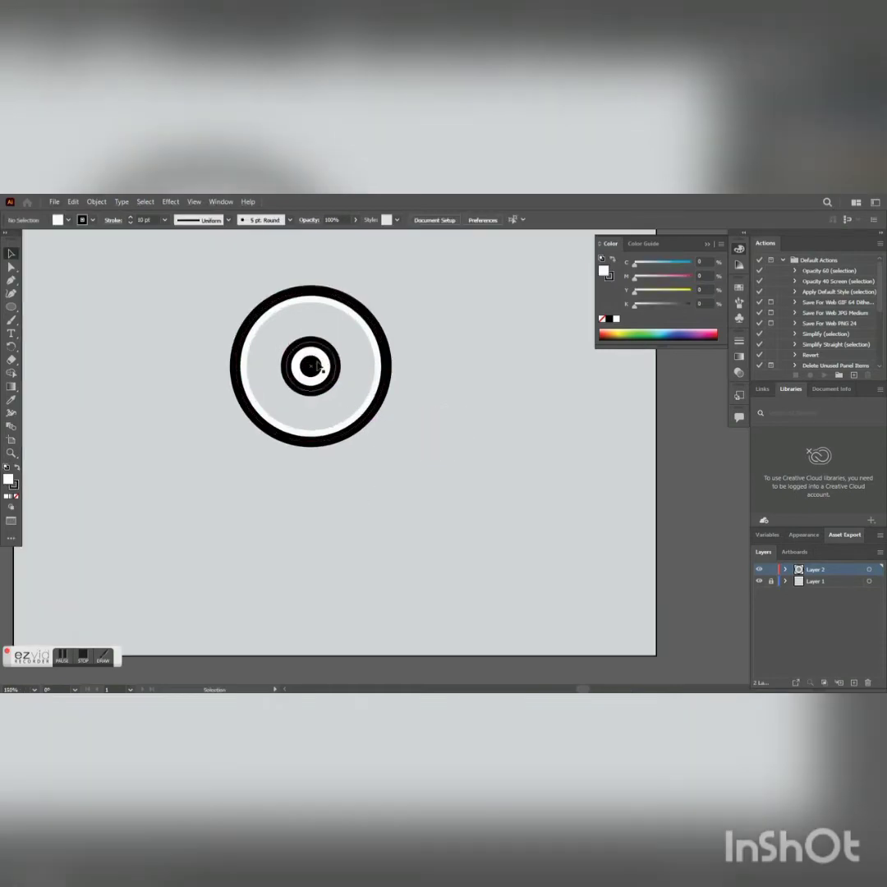
drag(422, 380, 461, 434)
click(359, 431)
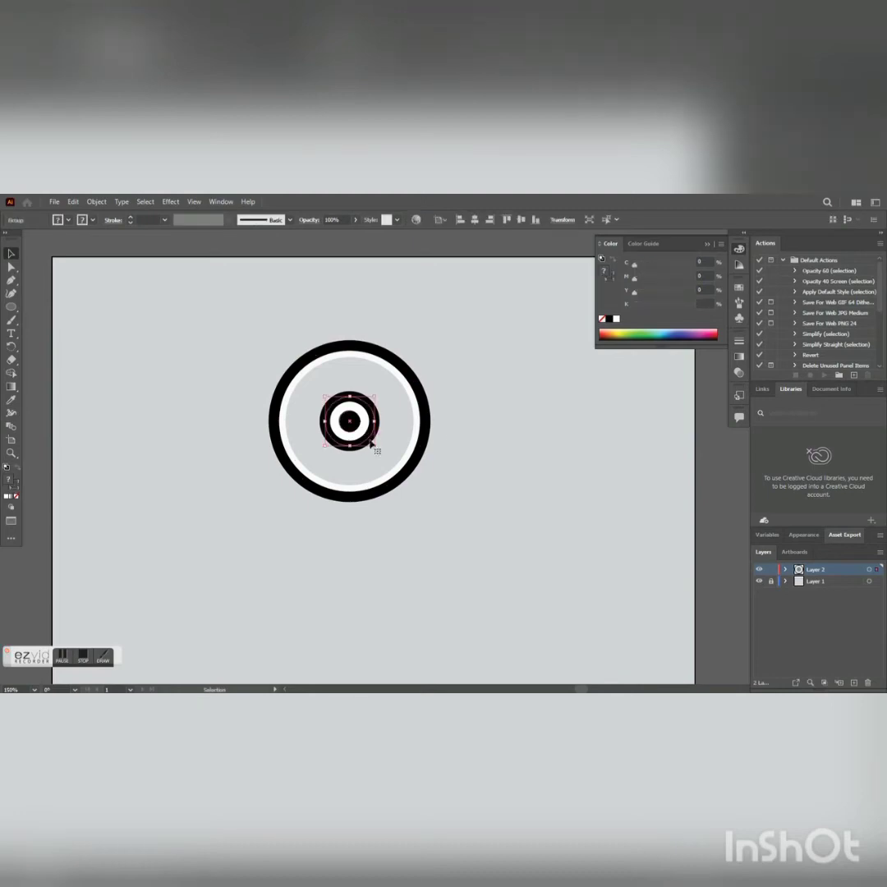
drag(376, 447, 362, 434)
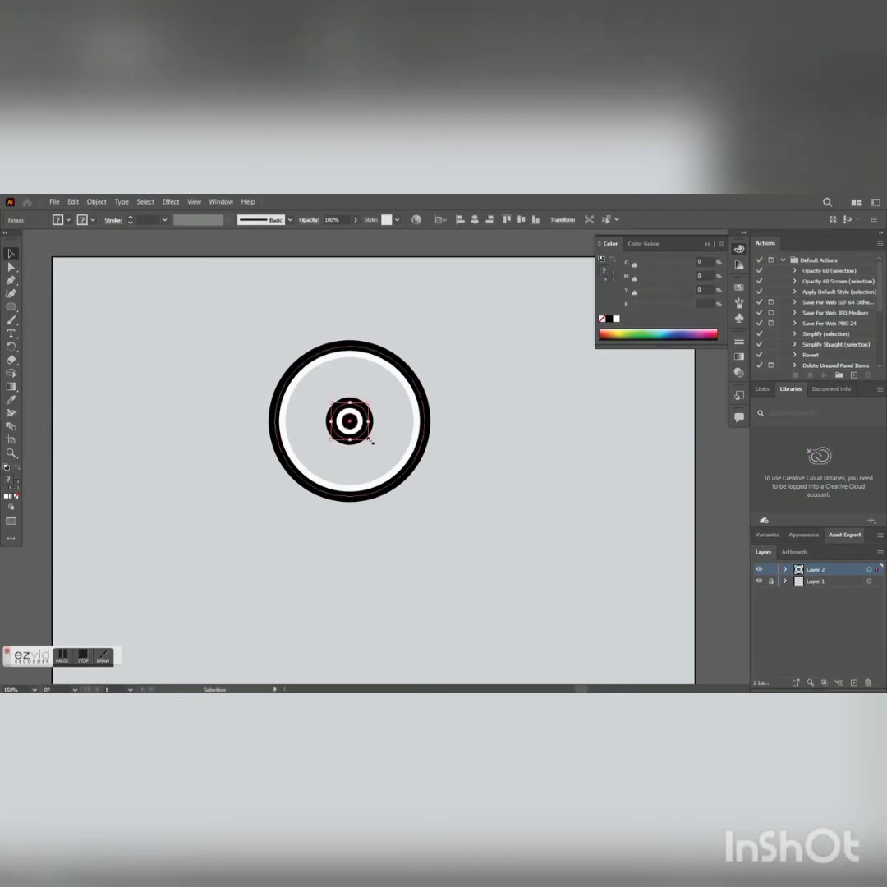
click(385, 448)
Step: Draw a vertical line from the centre of the bullseye straight up to the path of the large white ring
click(10, 307)
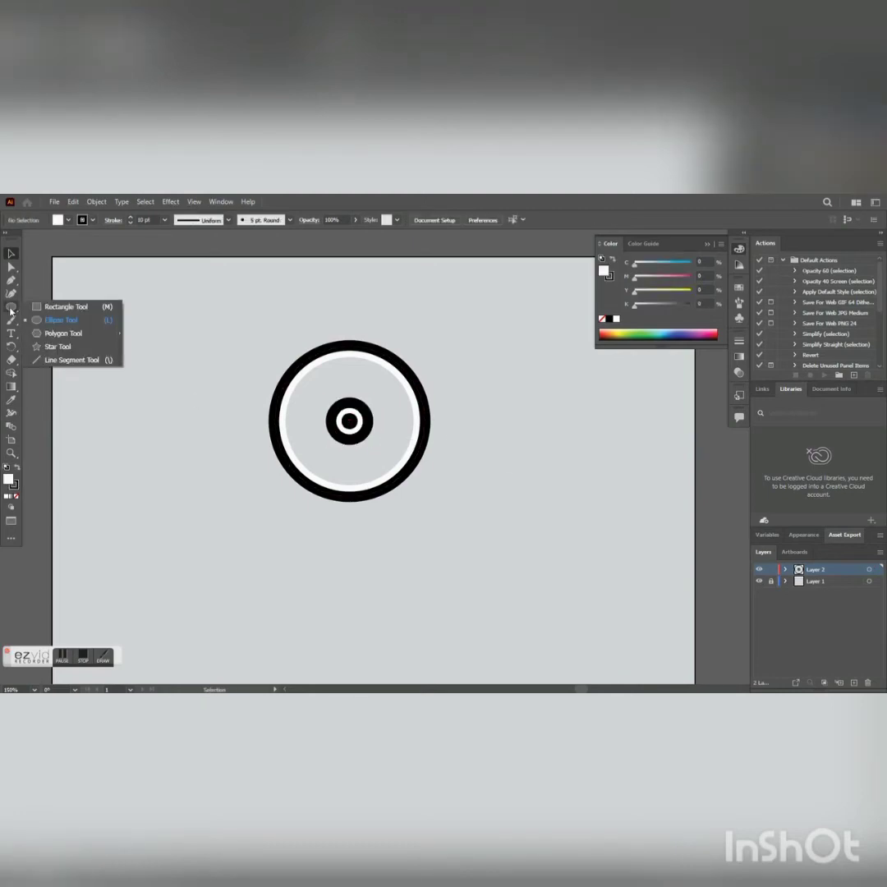
click(66, 307)
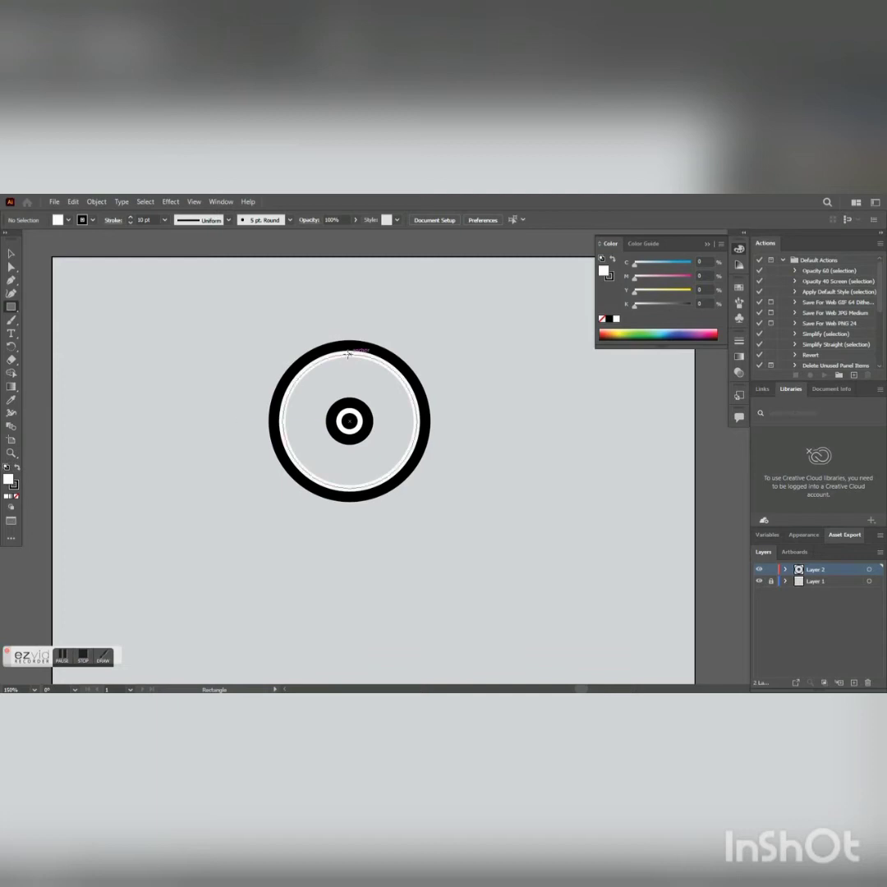
click(9, 310)
click(55, 359)
click(351, 420)
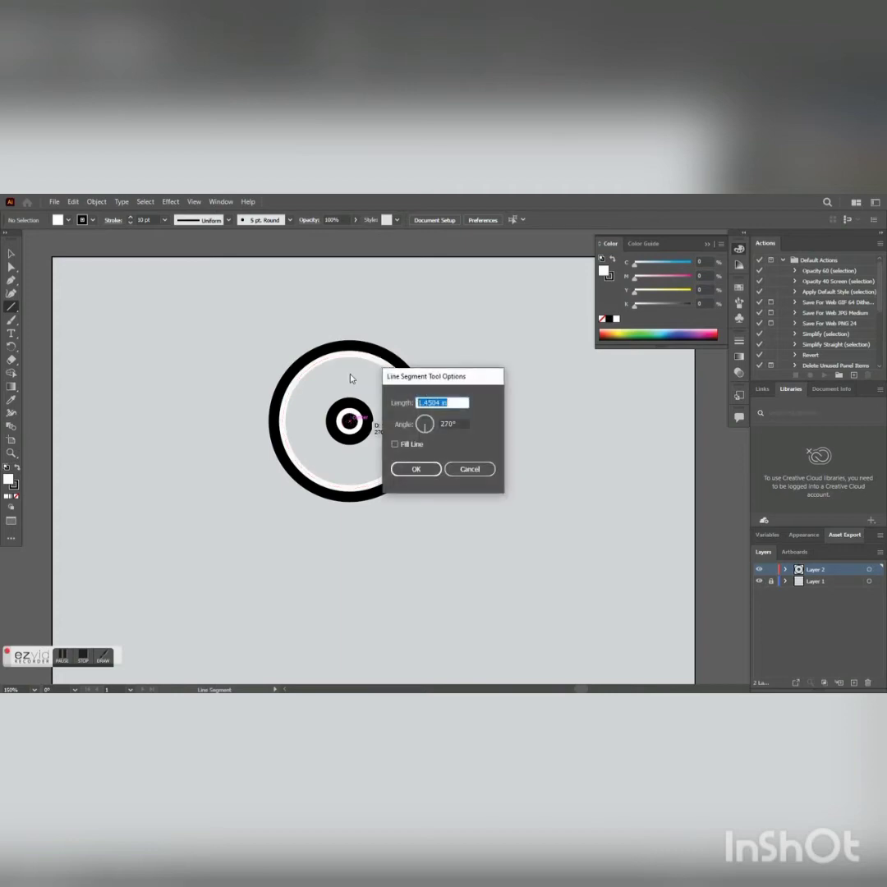
click(467, 470)
drag(350, 420, 350, 352)
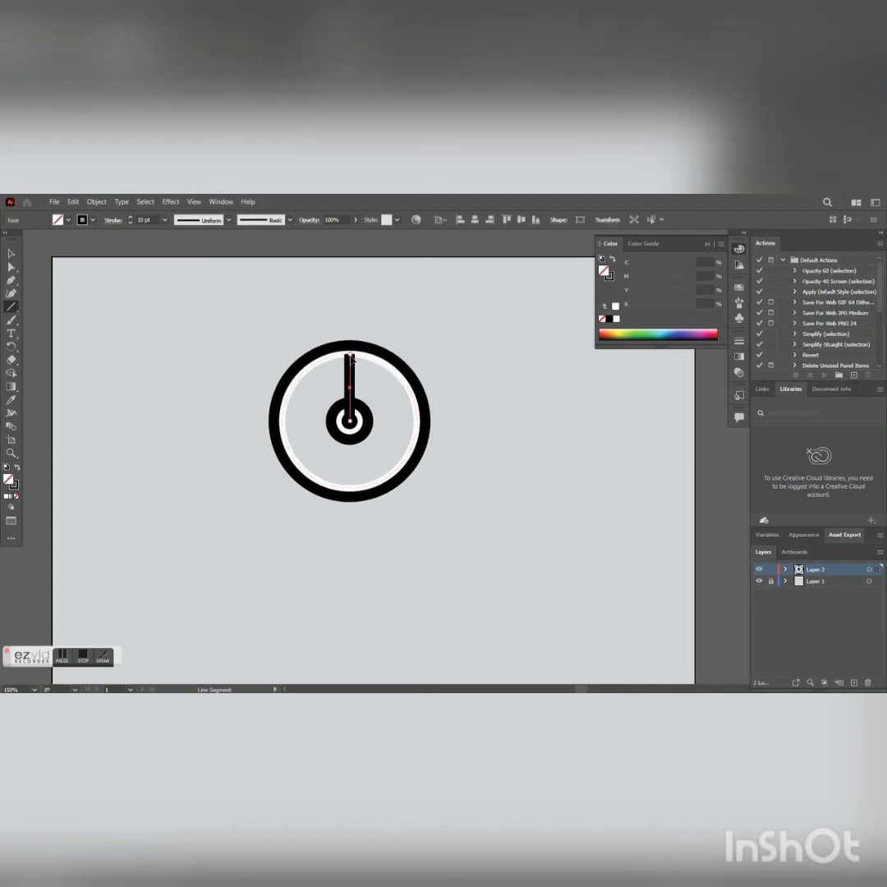
Step: Set the vertical line's stroke weight to 0.75 pt and deselect it
click(132, 225)
click(132, 225)
click(131, 224)
click(7, 257)
click(130, 344)
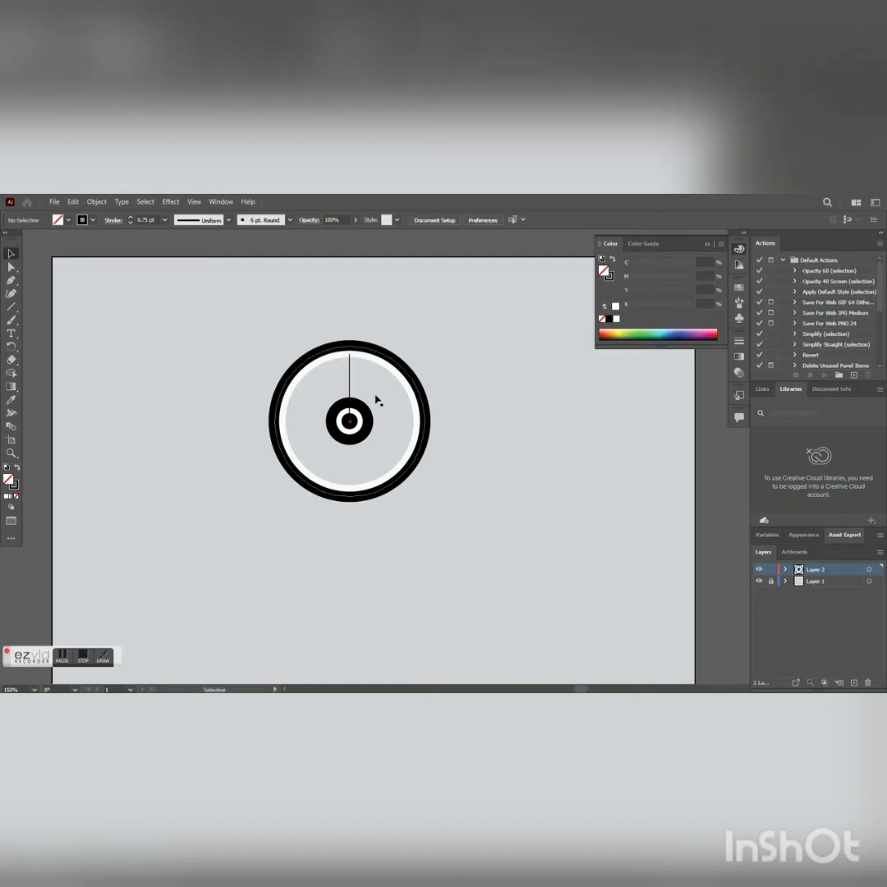
Step: Send the vertical line one level backward so that it lies behind the bullseye group
click(351, 378)
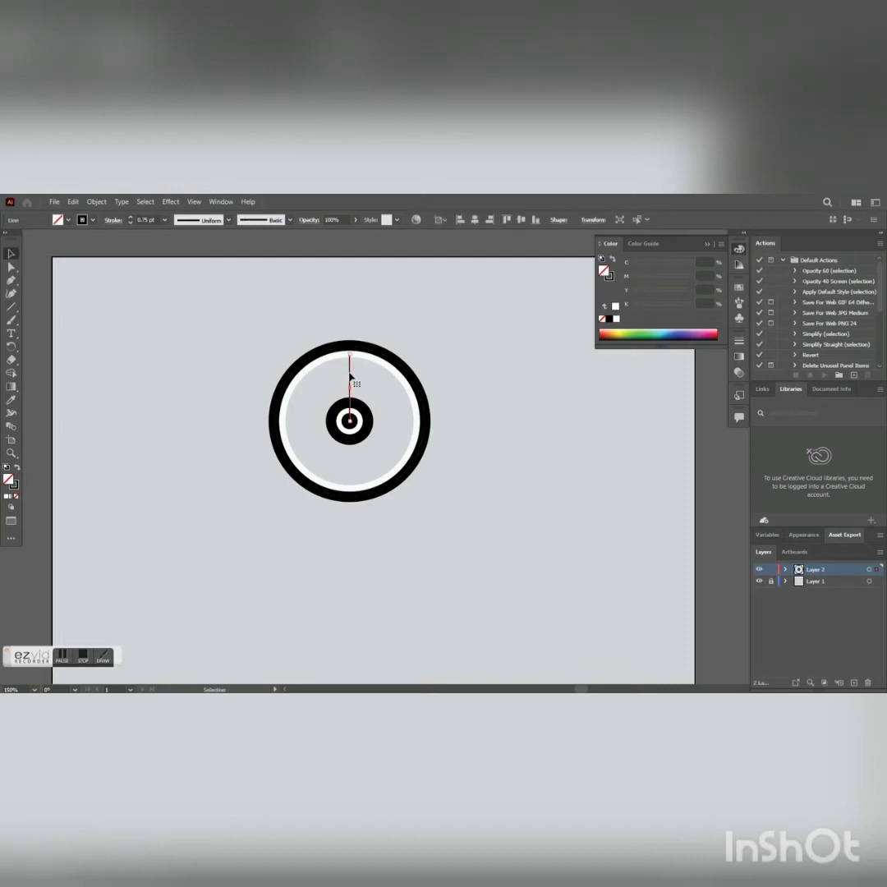
right_click(351, 376)
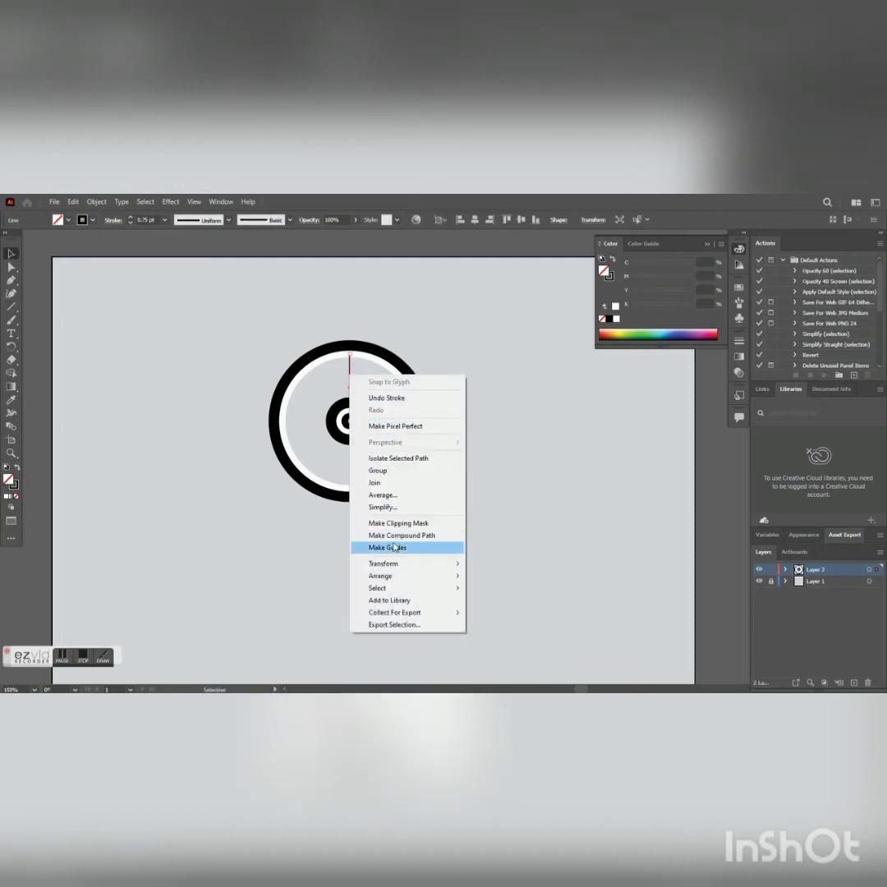
mouse_move(402, 576)
click(519, 602)
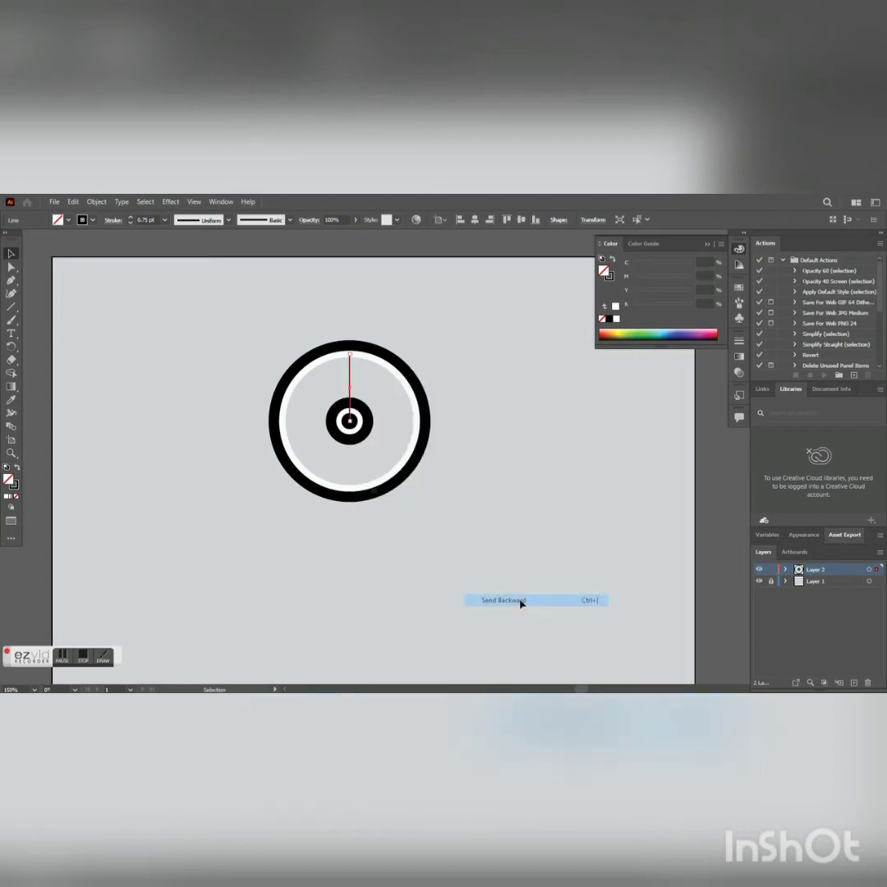
Step: Try sending the vertical line one more level backward, behind the large white-stroked circle, and undo the change
right_click(352, 376)
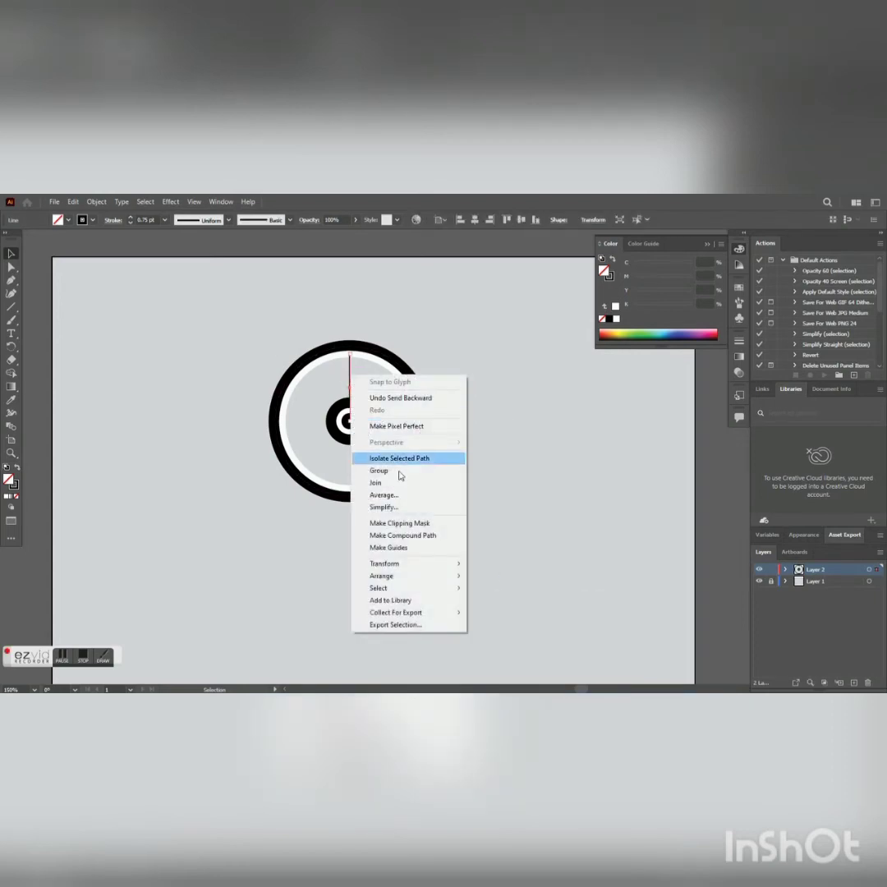
mouse_move(424, 577)
click(511, 601)
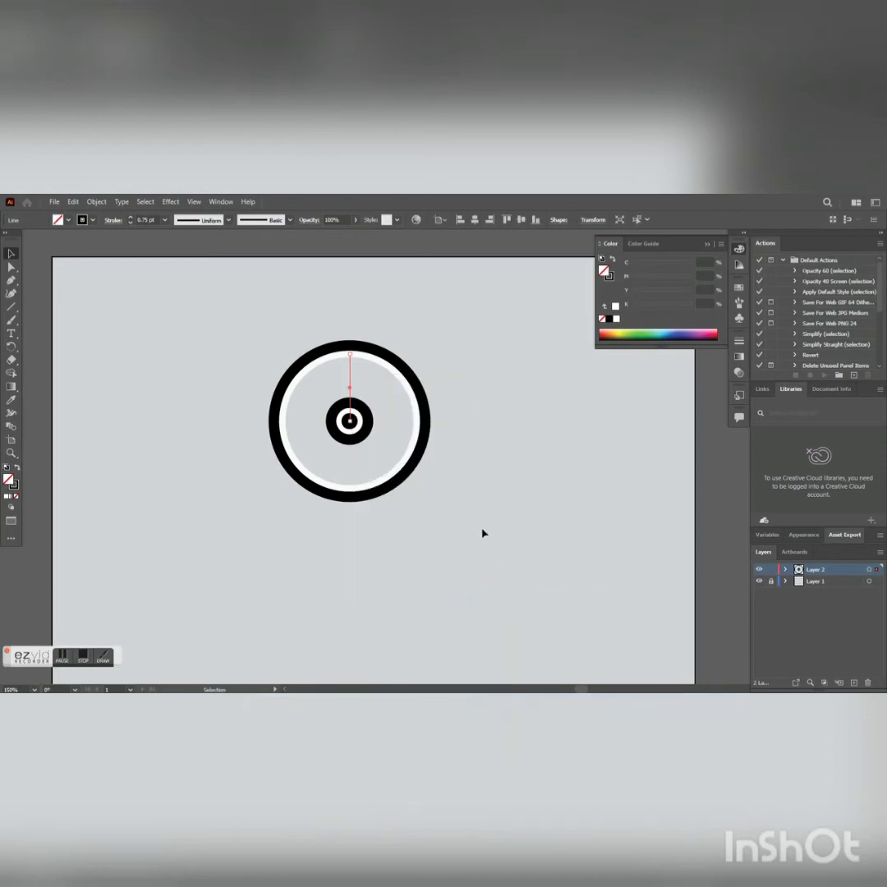
click(482, 534)
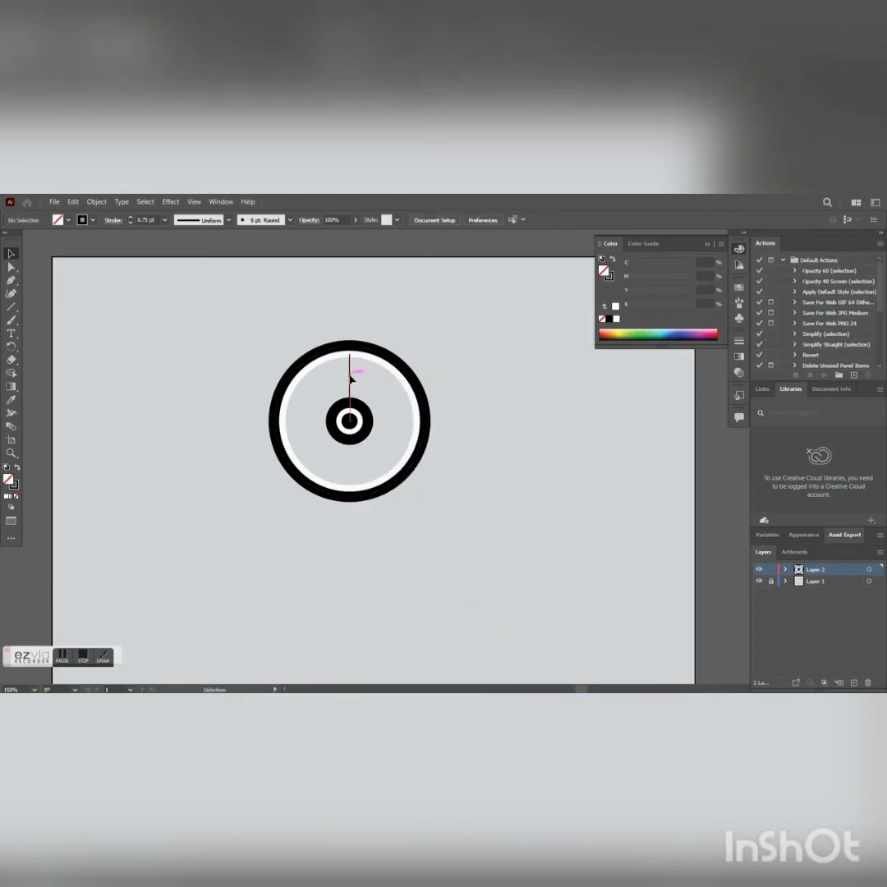
right_click(352, 361)
key(Escape)
key(v)
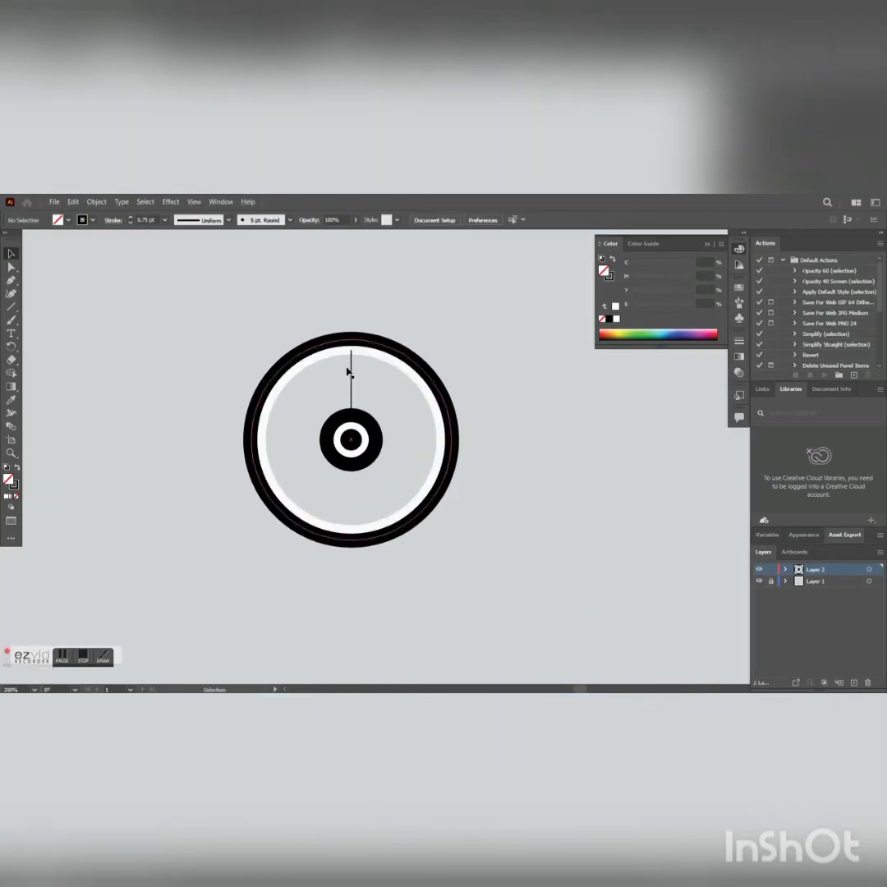
click(352, 362)
key(ctrl+equal)
click(359, 389)
click(352, 378)
right_click(352, 380)
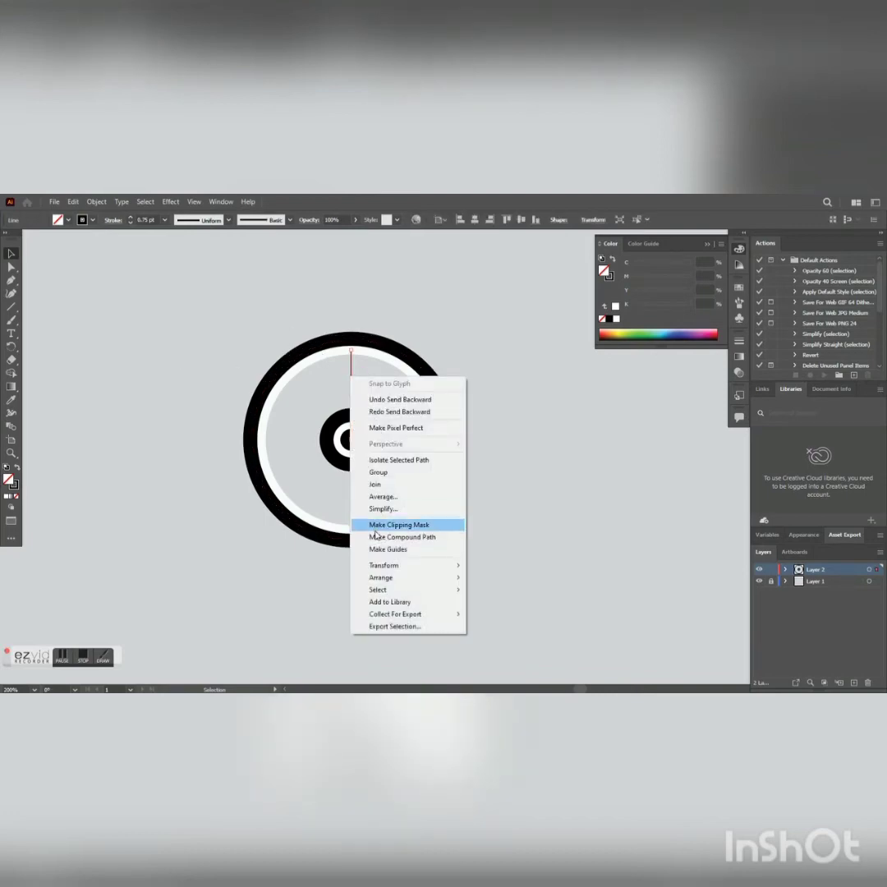
mouse_move(387, 577)
click(509, 600)
click(498, 508)
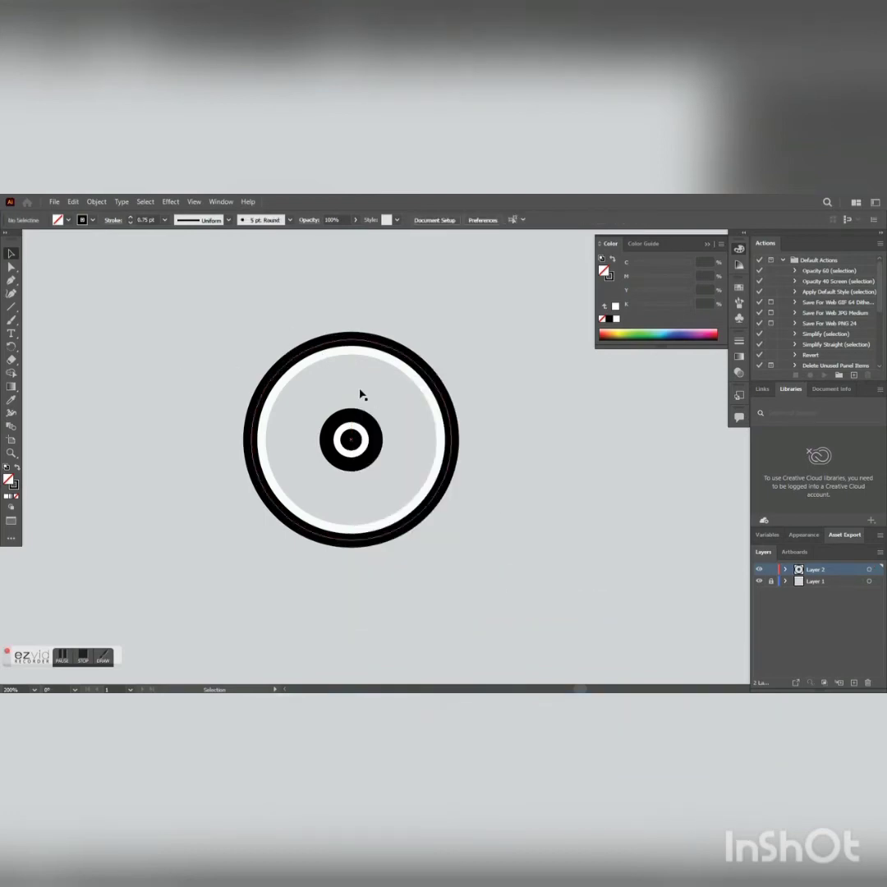
key(ctrl+z)
Step: Try moving the whole vertical line down slightly so its upper end meets the inner edge of the white ring
scroll(357, 353, up, 2)
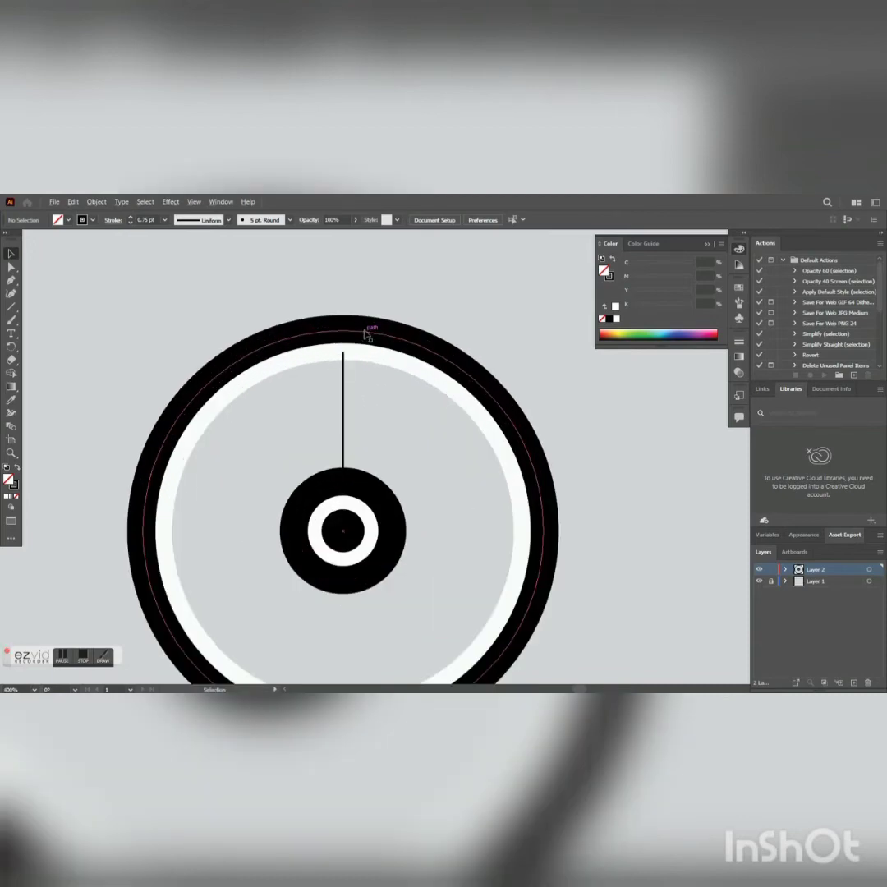
scroll(367, 333, up, 2)
scroll(368, 333, down, 4)
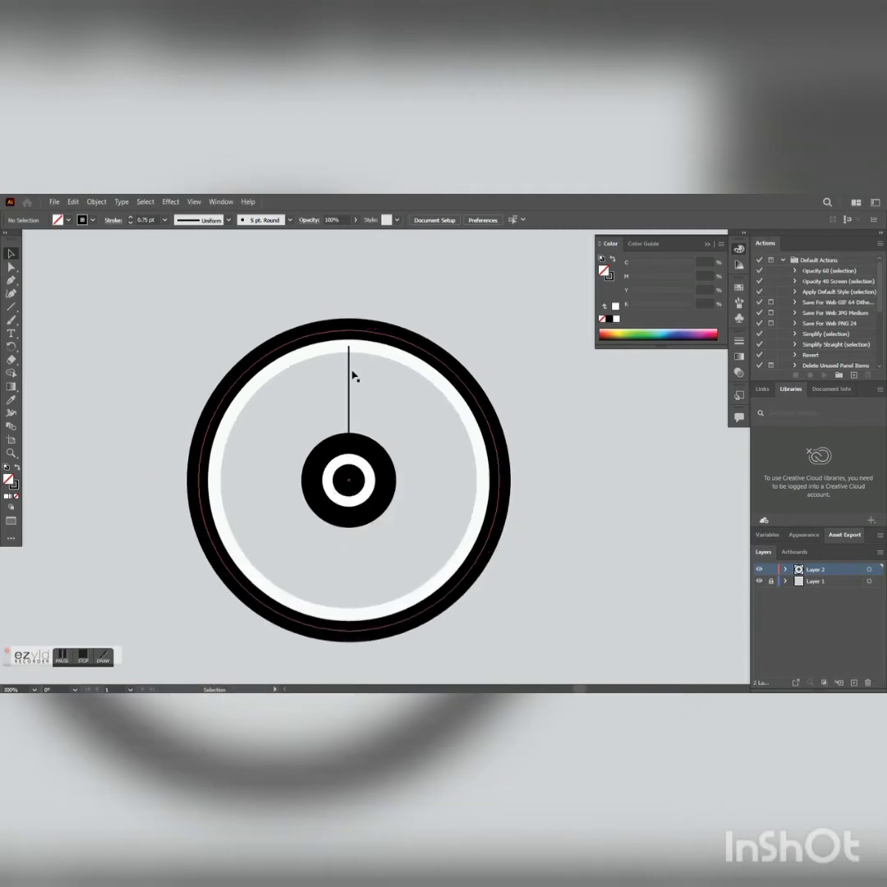
drag(351, 388, 350, 398)
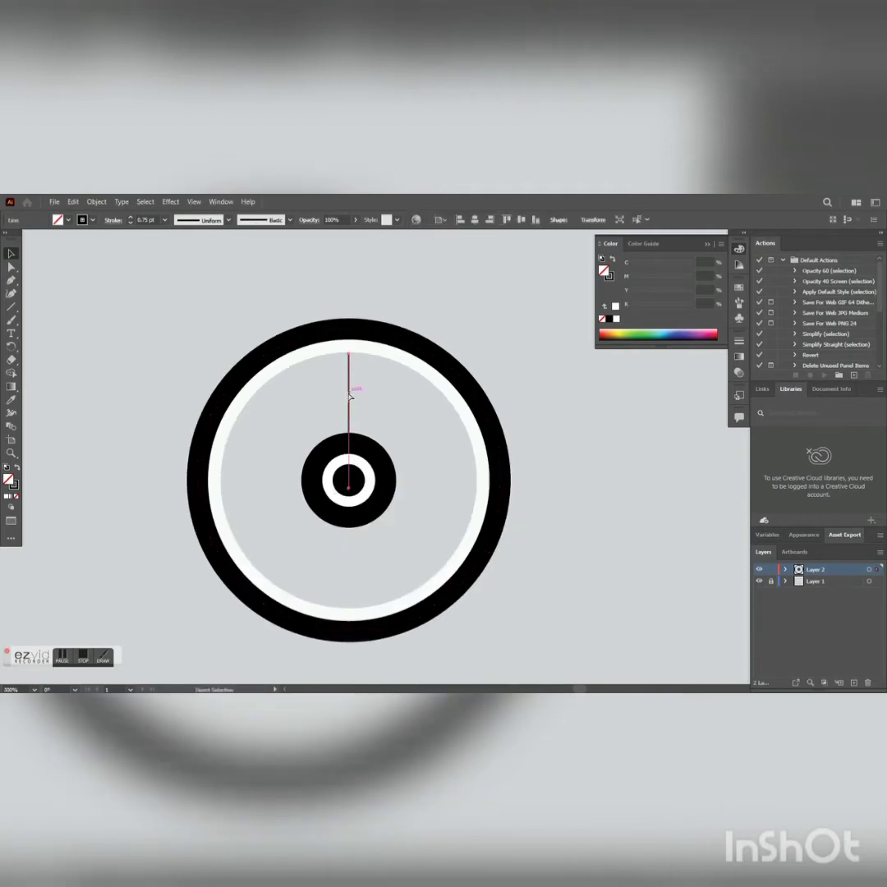
click(410, 312)
Step: Move only the line's upper anchor point down to the inner edge of the white ring
scroll(350, 353, up, 2)
click(356, 405)
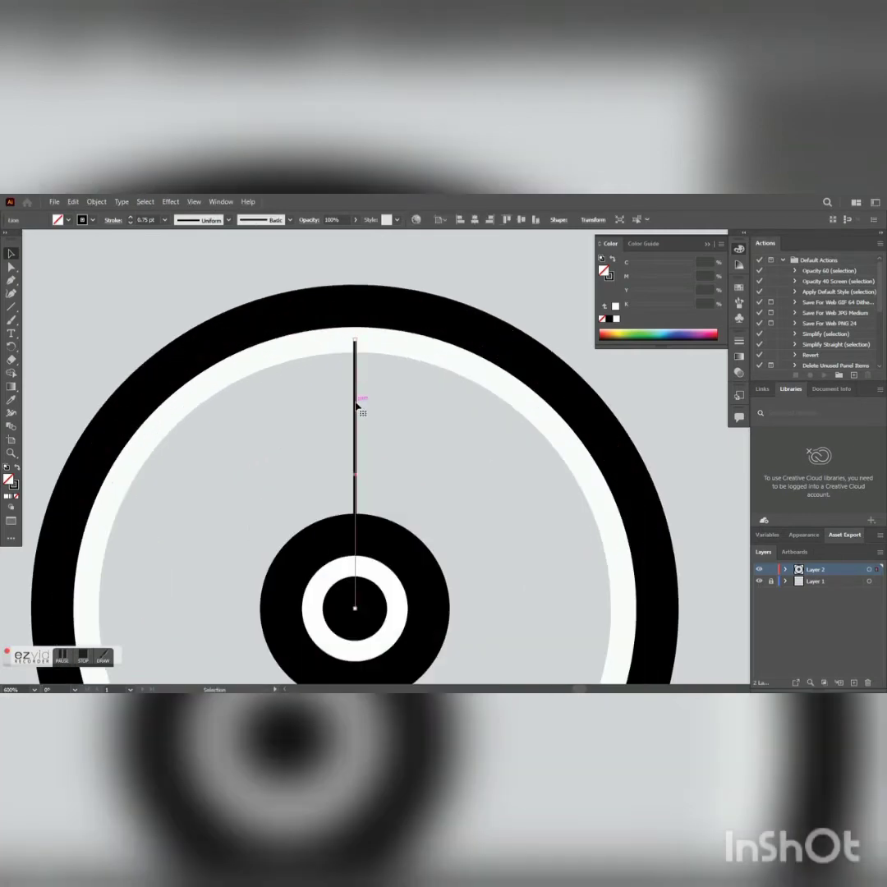
key(a)
click(355, 341)
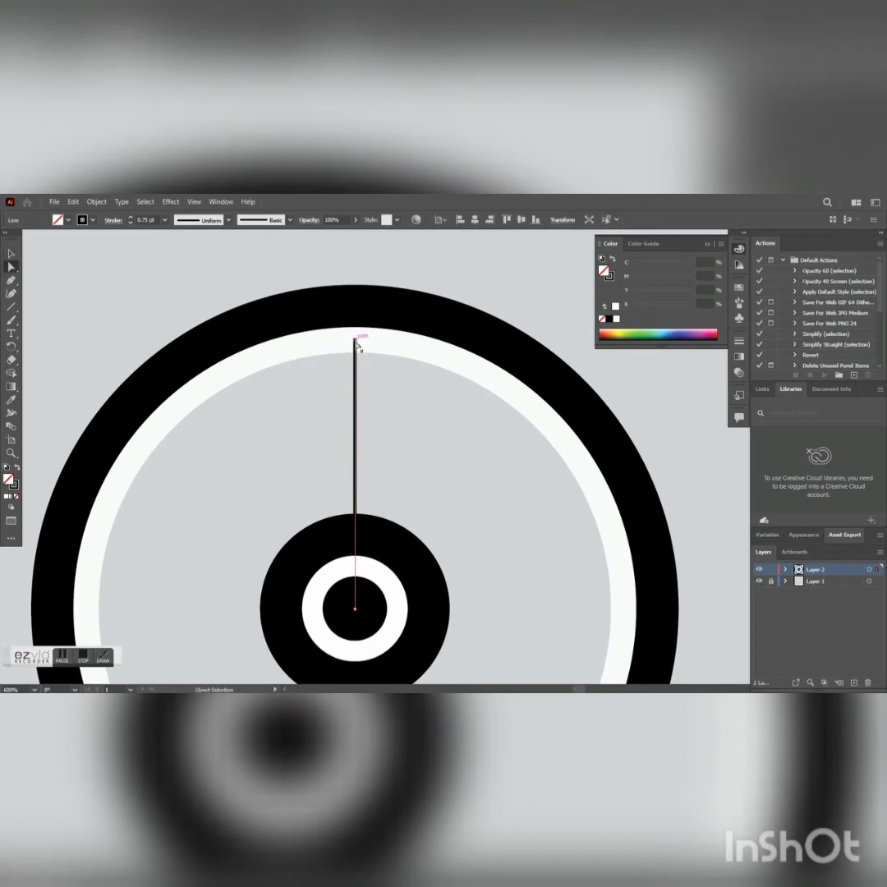
drag(356, 340, 355, 357)
click(332, 432)
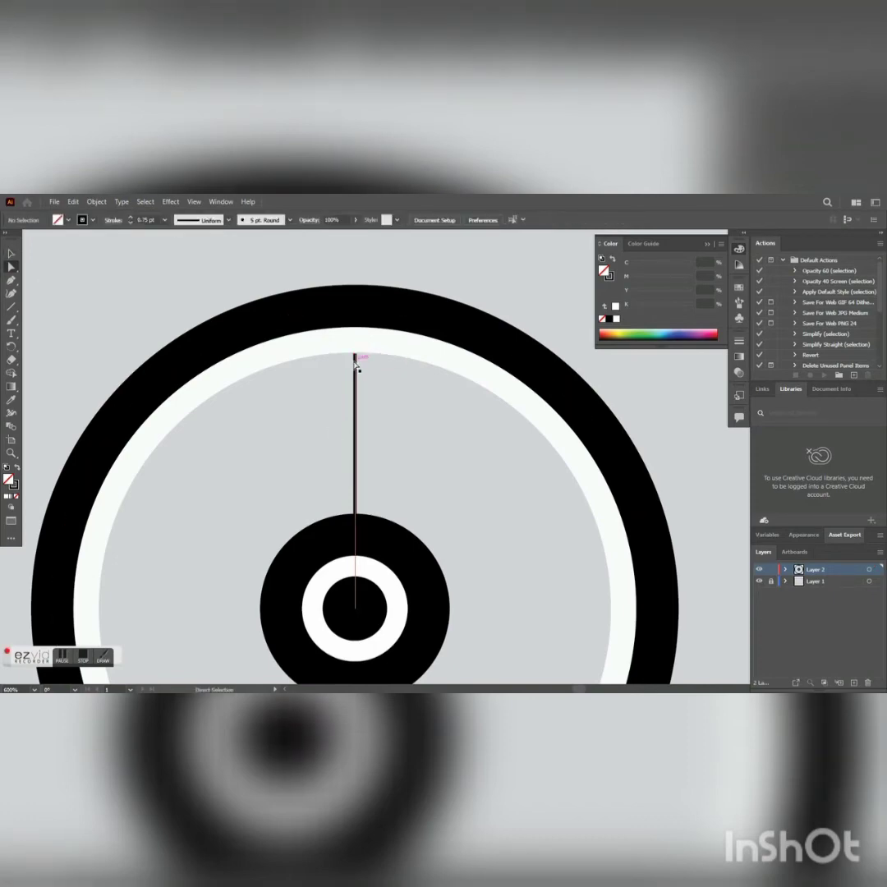
scroll(357, 357, up, 3)
drag(360, 340, 361, 339)
scroll(361, 340, down, 3)
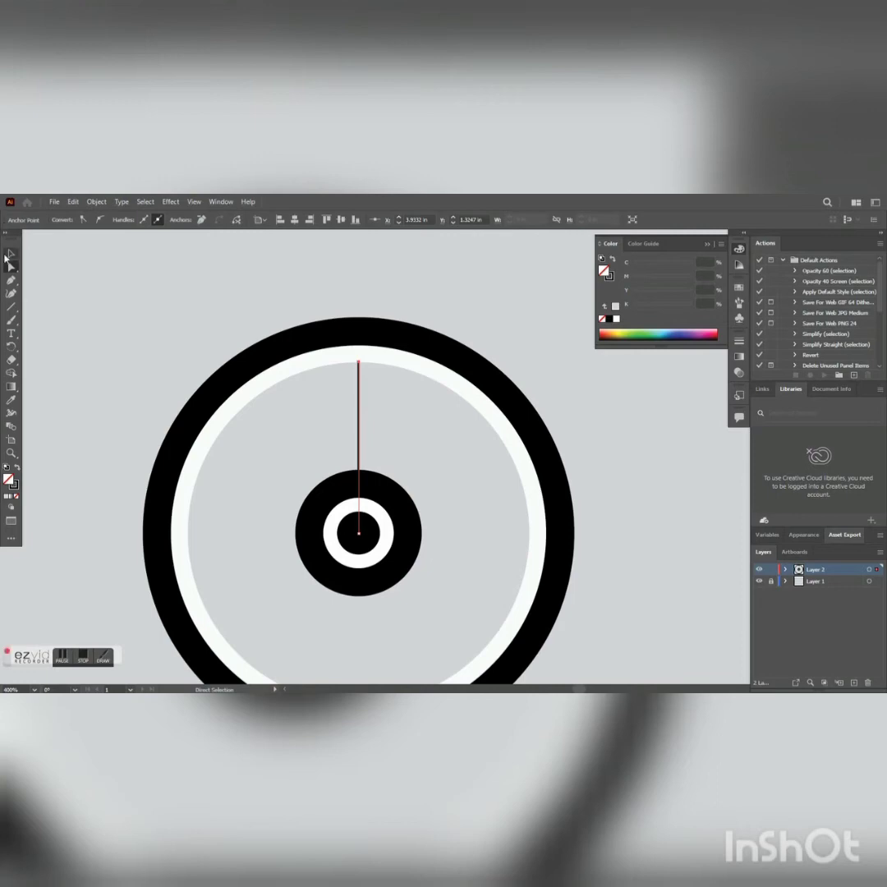
Step: Set the vertical line's stroke caps to round and deselect it
click(10, 253)
click(348, 421)
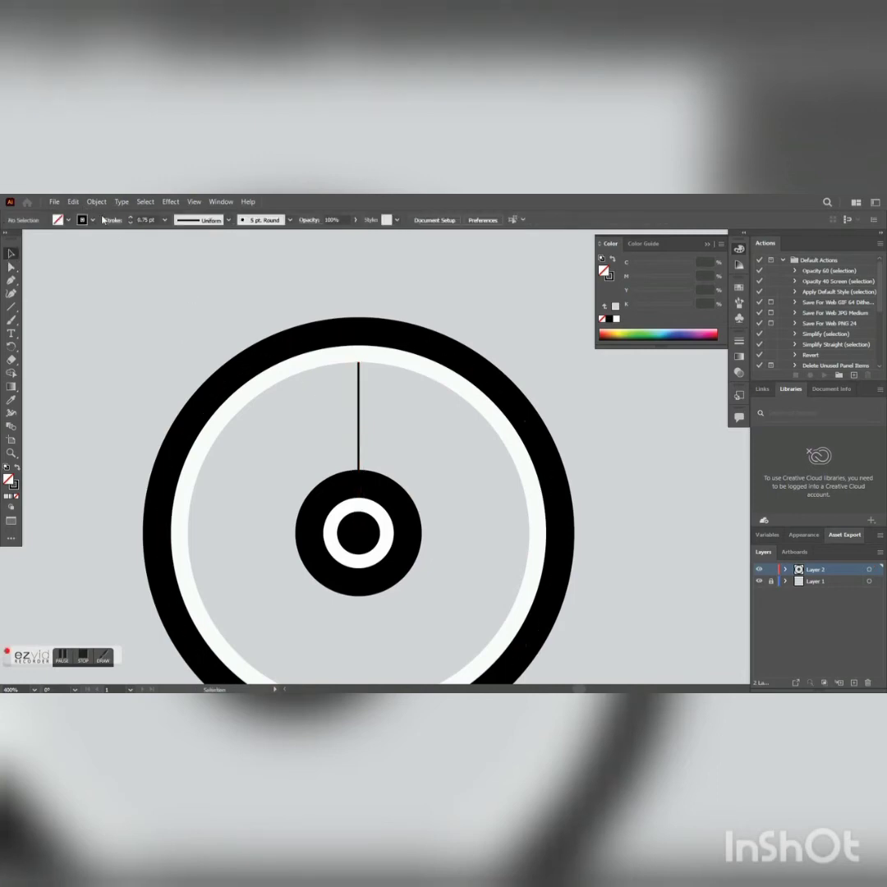
click(358, 416)
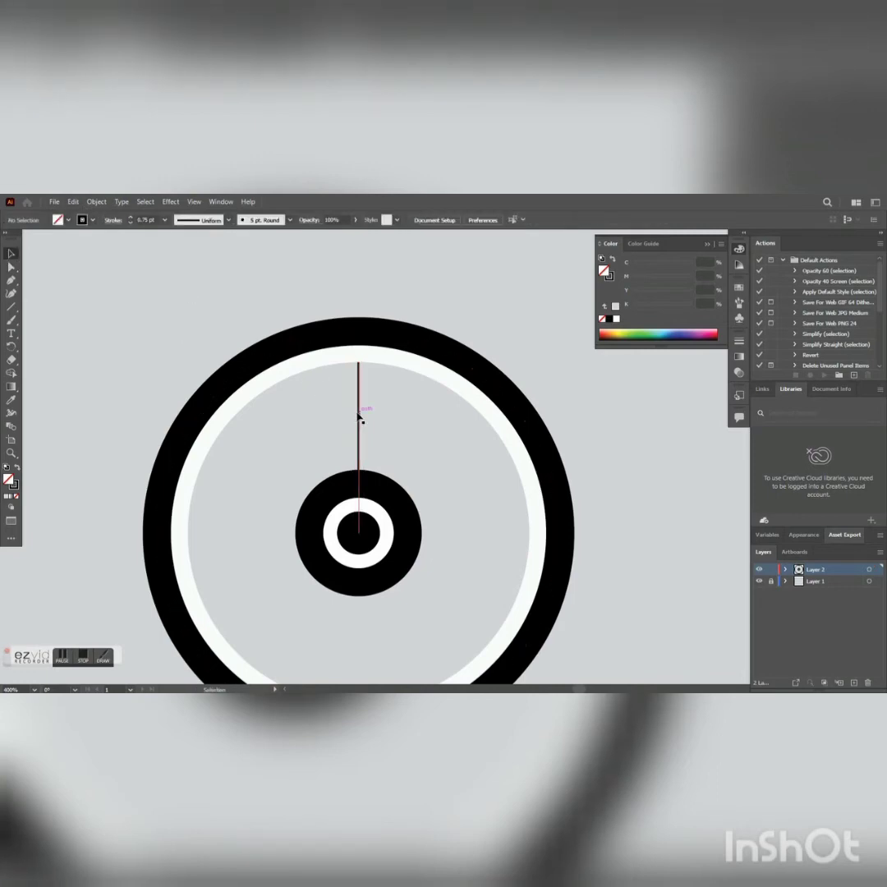
click(106, 222)
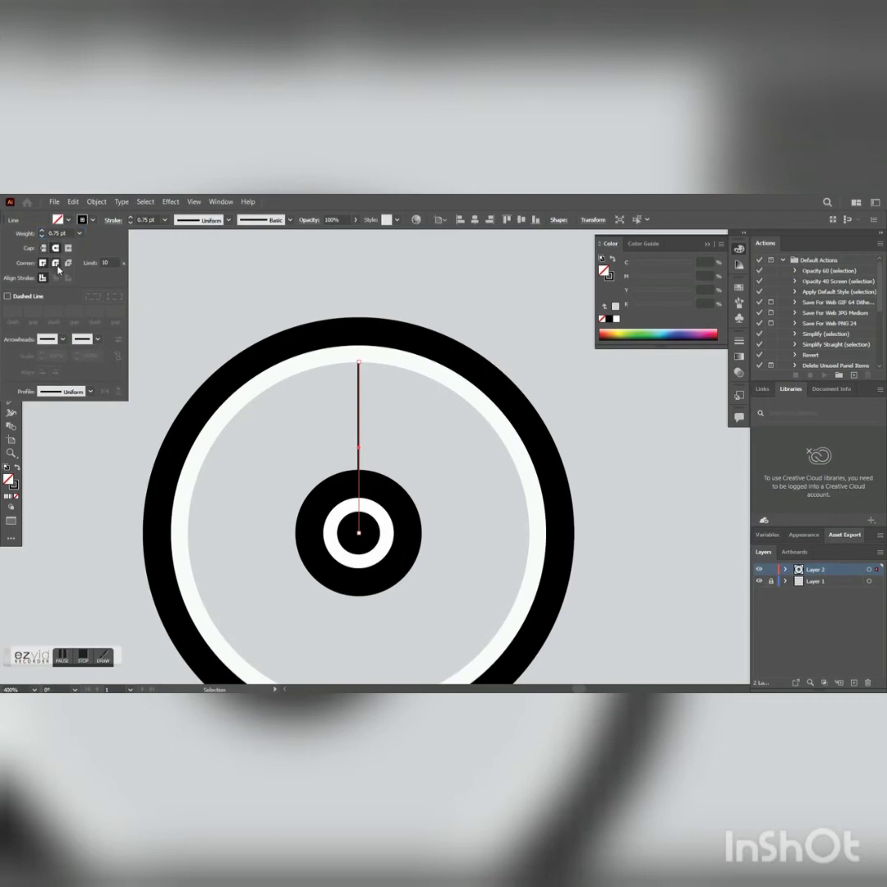
key(ctrl+minus)
key(ctrl+minus)
click(368, 434)
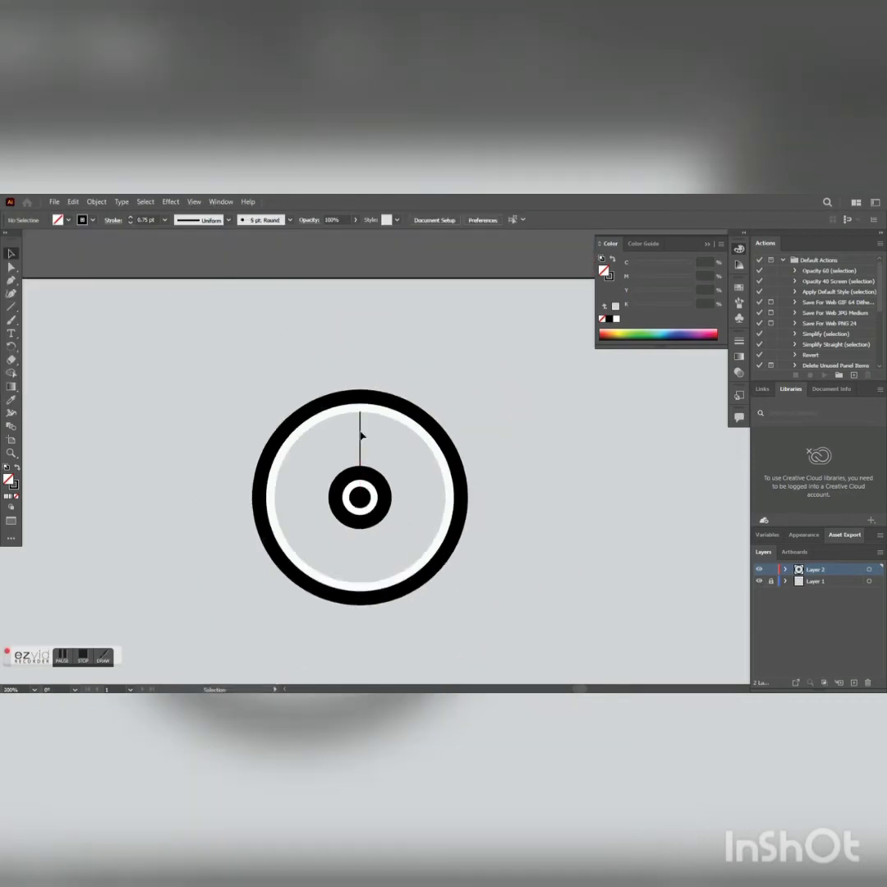
Step: Create a copy of the vertical line rotated about 10° counterclockwise around the centre of the bullseye
click(360, 441)
click(11, 346)
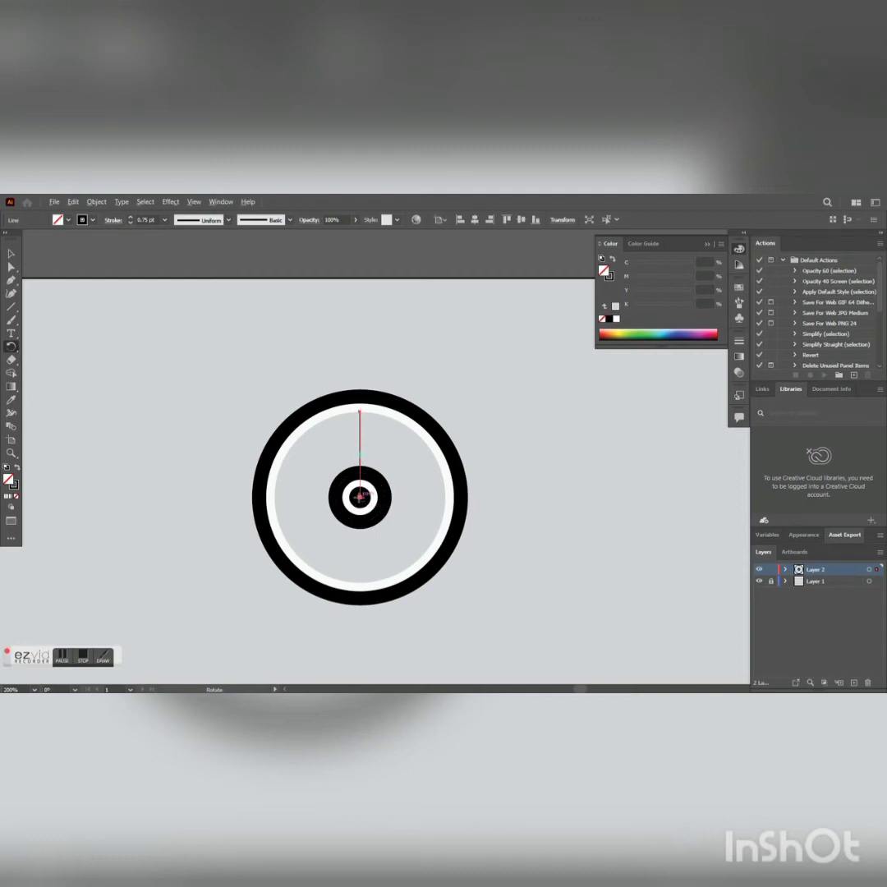
alt+click(360, 496)
click(383, 479)
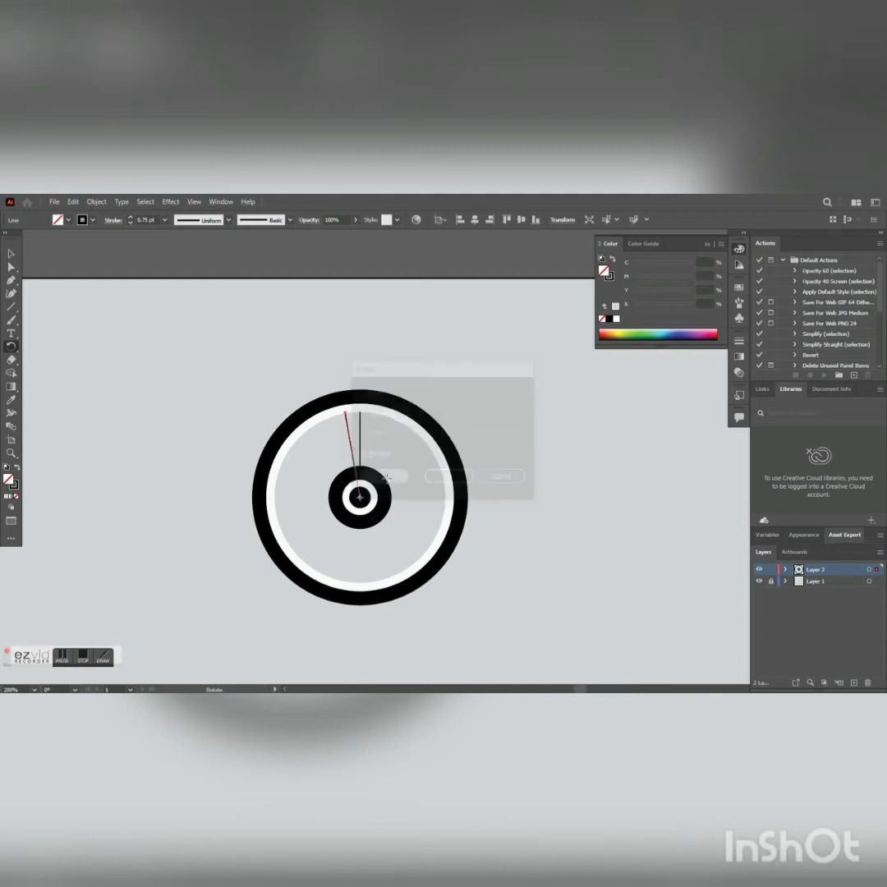
Step: Repeat the rotated copy until evenly spaced spokes fill the whole circle, and deselect the last spoke
key(ctrl+d)
key(ctrl+d)
key(ctrl+d)
key(ctrl+d)
key(ctrl+d)
key(ctrl+d)
key(ctrl+d)
key(ctrl+d)
key(ctrl+d)
key(ctrl+d)
key(ctrl+d)
key(ctrl+d)
key(ctrl+d)
key(ctrl+d)
key(ctrl+d)
key(ctrl+d)
key(ctrl+d)
key(ctrl+d)
key(ctrl+d)
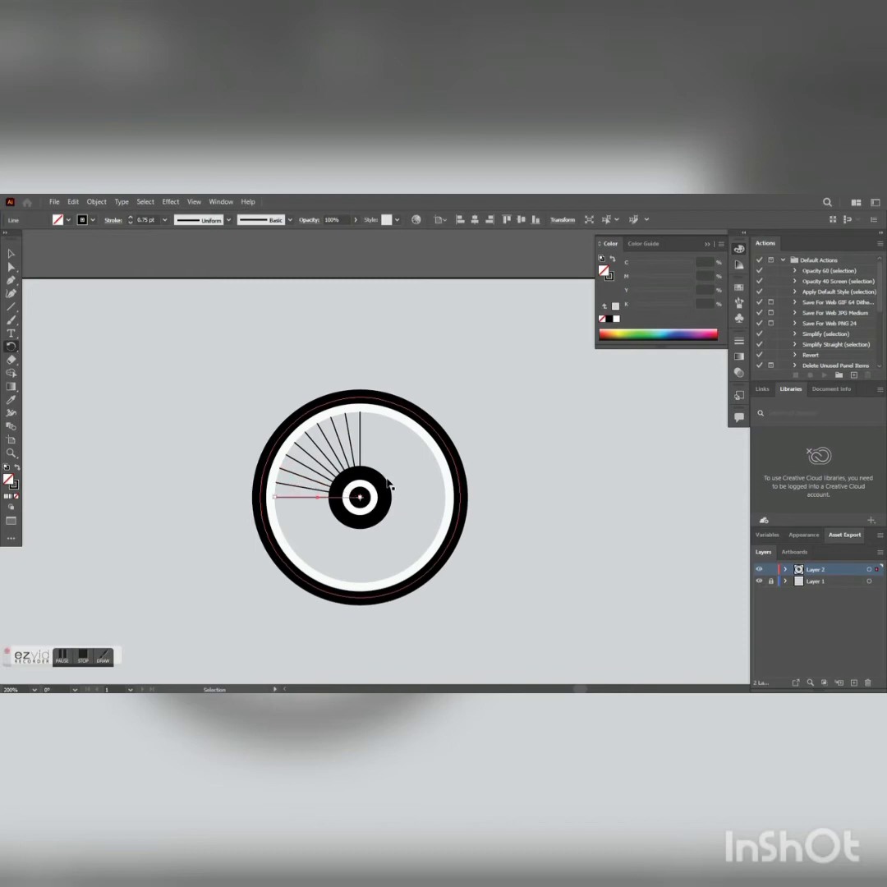
key(ctrl+d)
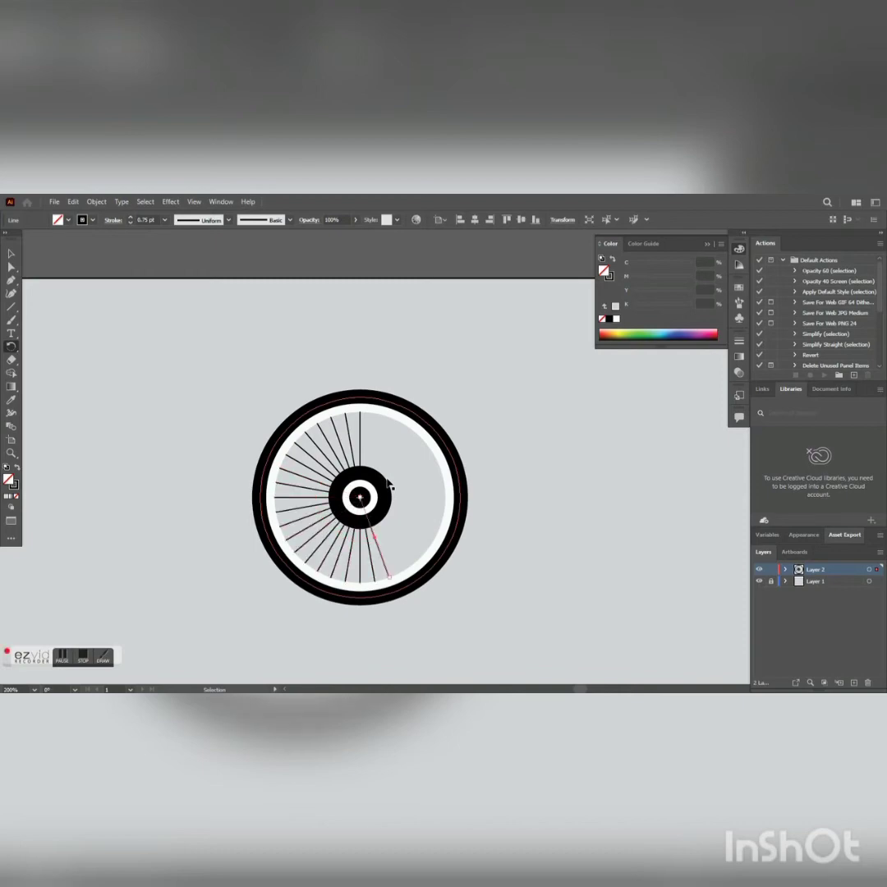
key(ctrl+d)
key(ctrl+d)
key(ctrl+d)
key(ctrl+d)
key(ctrl+d)
key(ctrl+d)
key(ctrl+d)
key(ctrl+d)
key(ctrl+d)
key(ctrl+d)
key(ctrl+d)
key(ctrl+d)
key(ctrl+d)
key(ctrl+d)
key(ctrl+d)
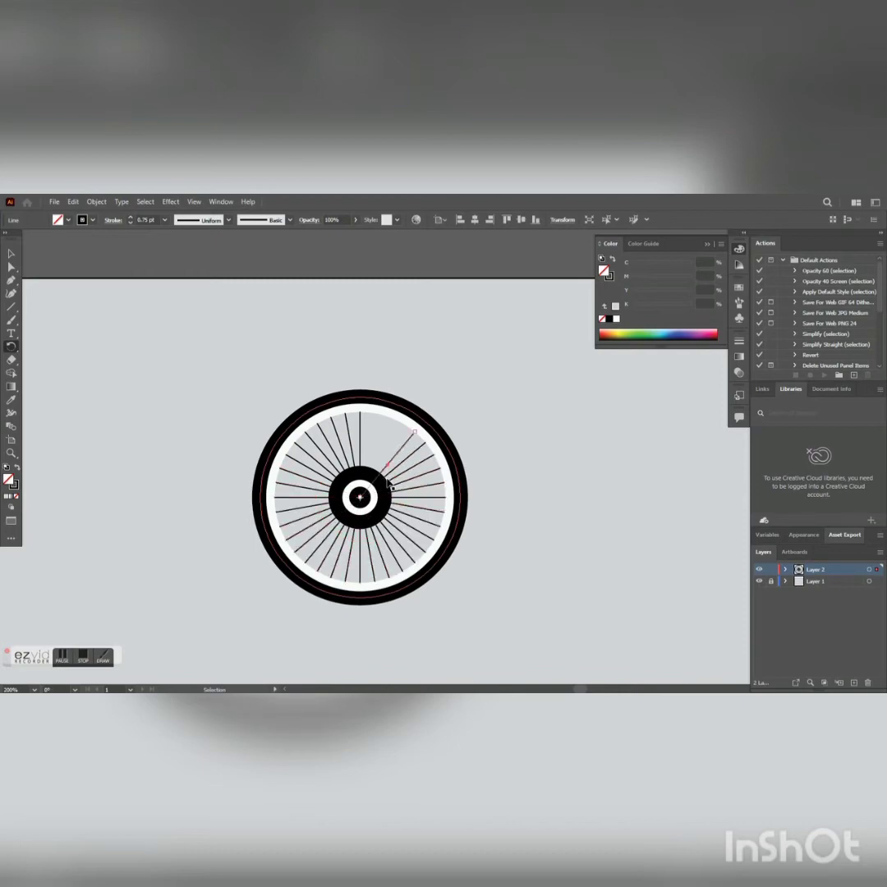
click(12, 253)
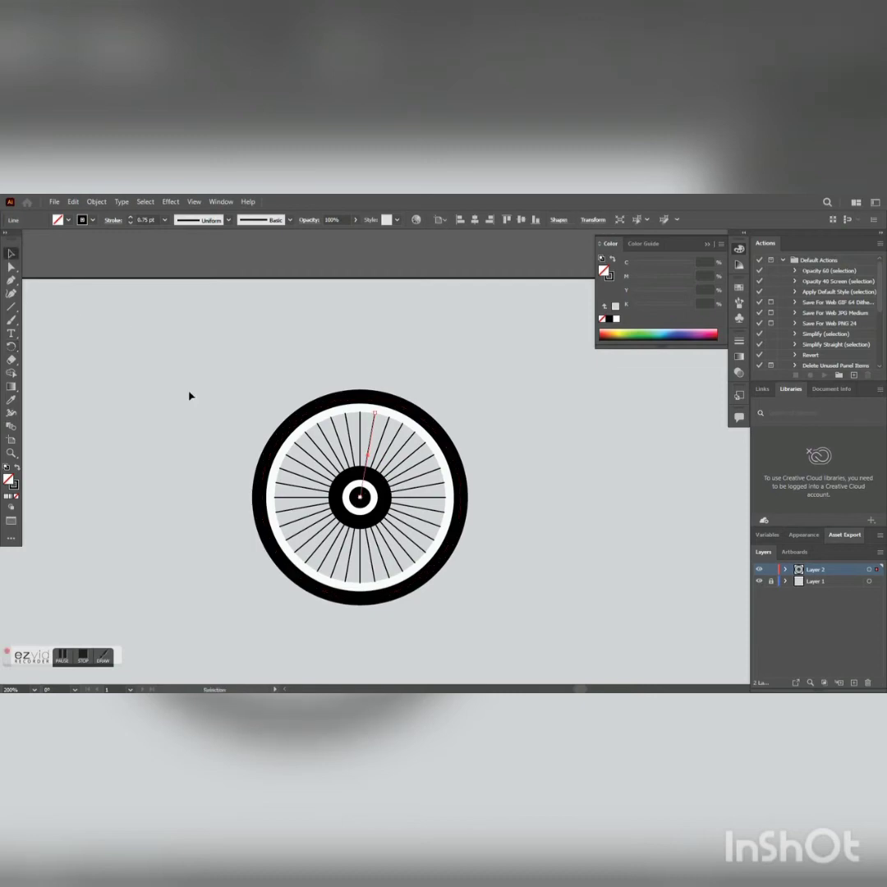
click(169, 337)
scroll(392, 447, up, 2)
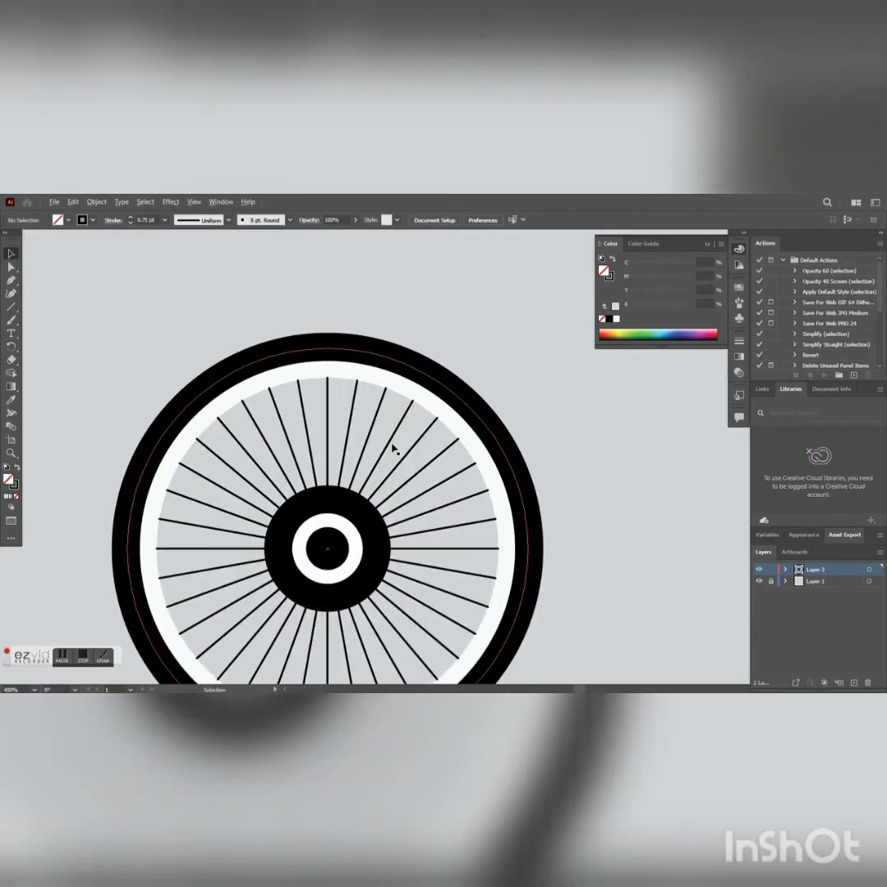
Step: Group all the rings, hub circles and spokes of the wheel into a single object
scroll(392, 448, down, 2)
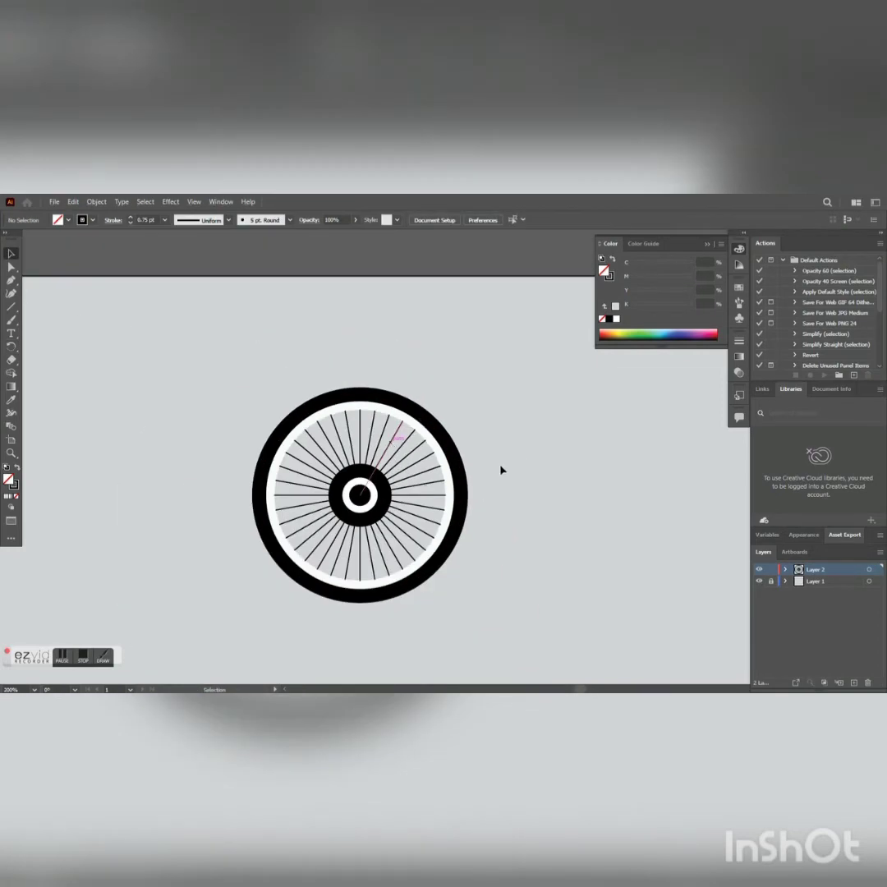
scroll(479, 439, down, 1)
drag(464, 433, 250, 598)
right_click(369, 487)
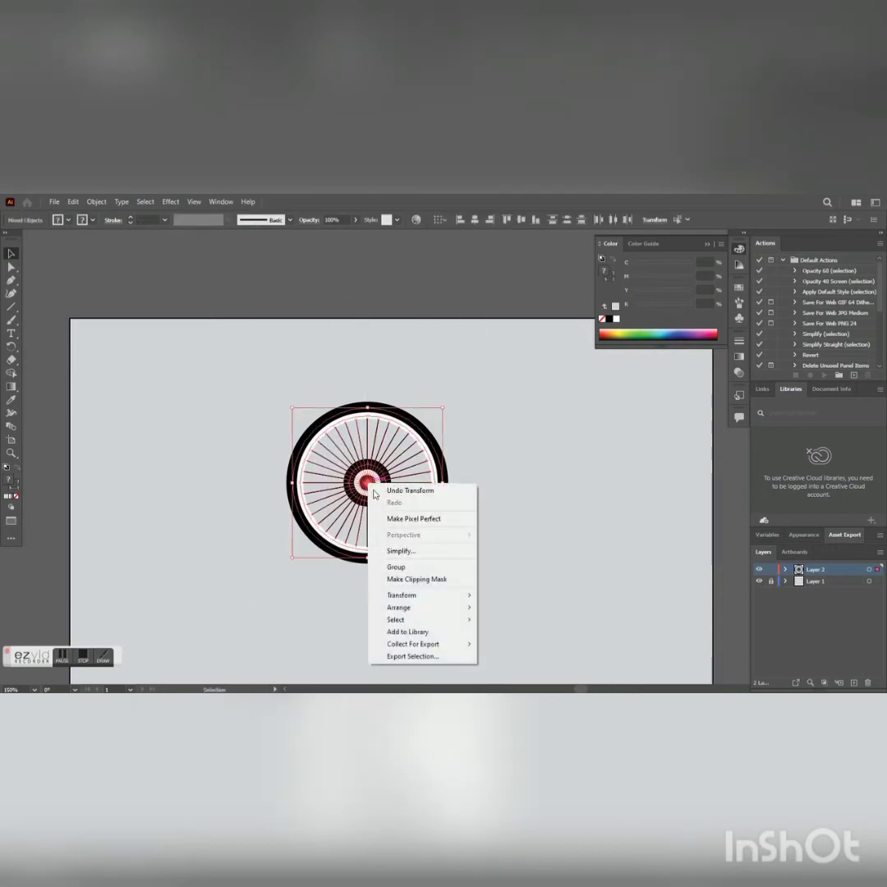
click(501, 497)
click(501, 497)
Step: Move the grouped wheel into the left part of the artboard, slightly below its vertical middle, and deselect it
scroll(386, 551, down, 1)
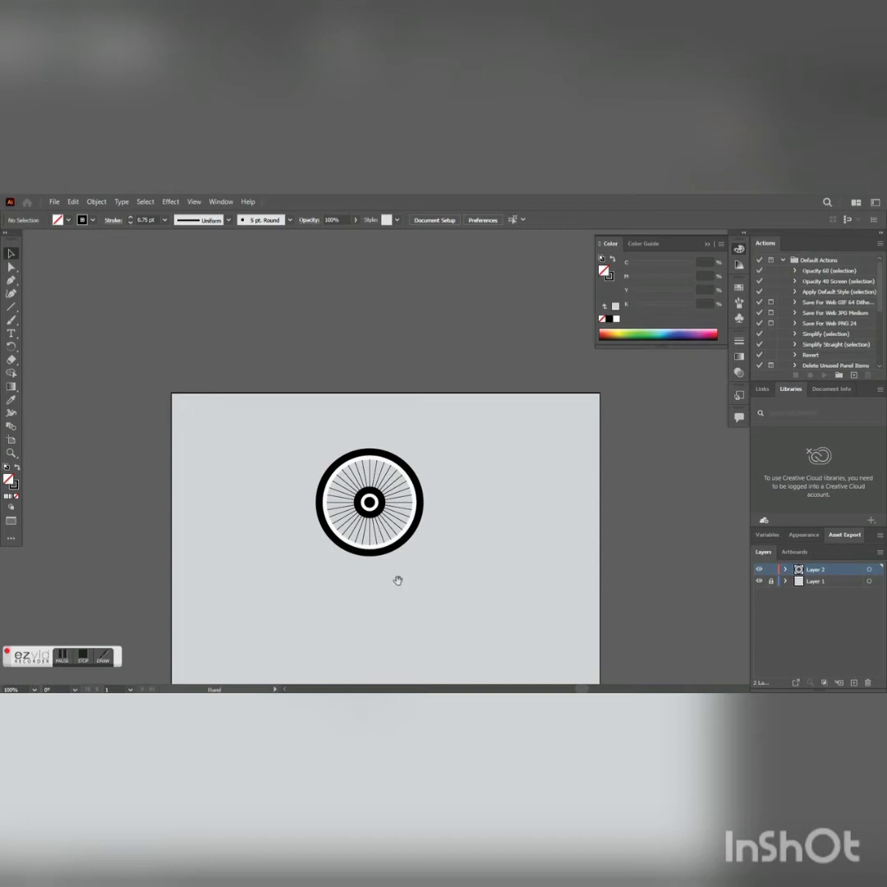
drag(398, 580, 382, 511)
drag(358, 433, 256, 511)
drag(313, 599, 382, 590)
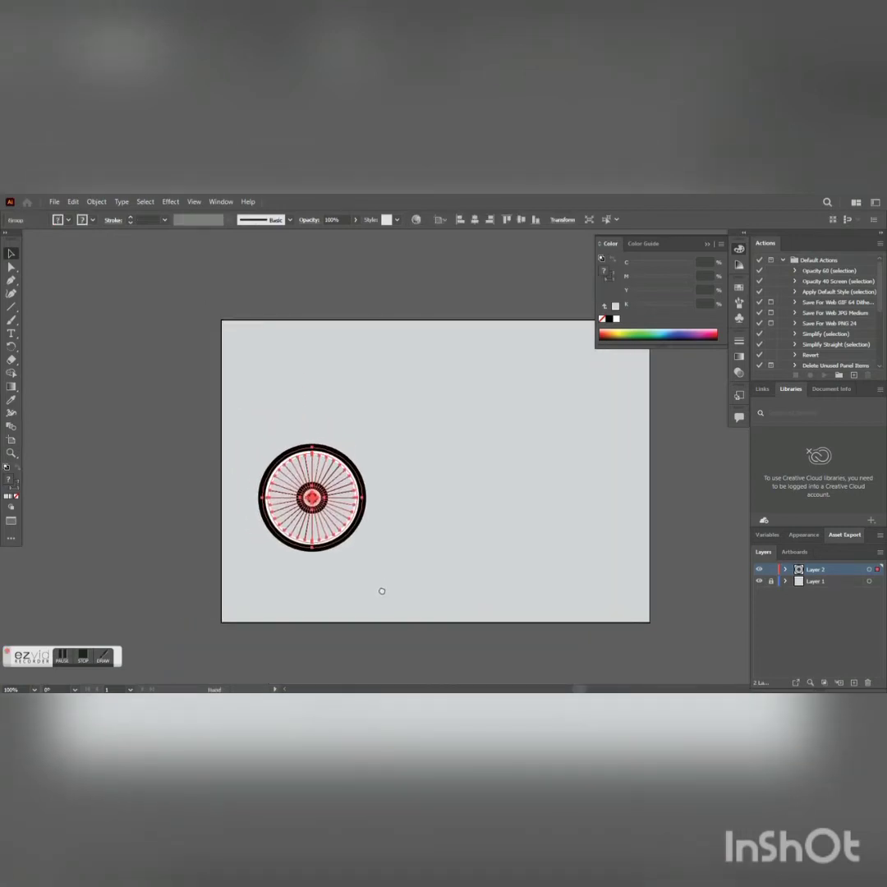
click(382, 590)
Step: Scale the wheel down slightly about its centre and place a duplicate level with it on its right
click(330, 502)
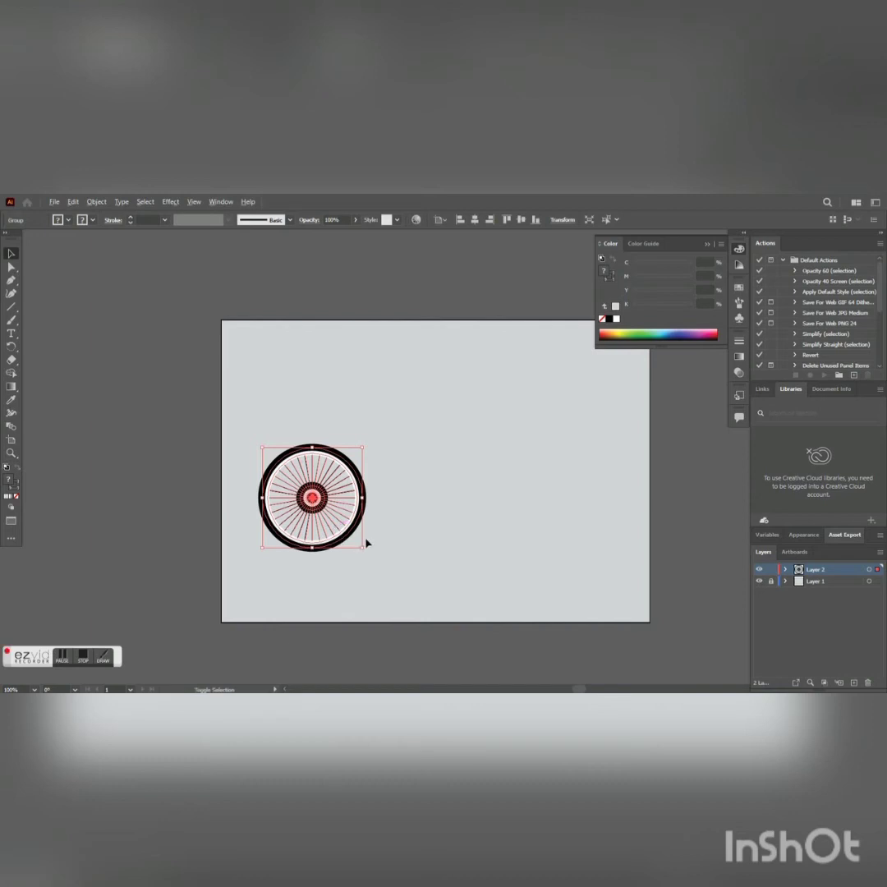
drag(362, 545, 360, 548)
drag(357, 544, 358, 544)
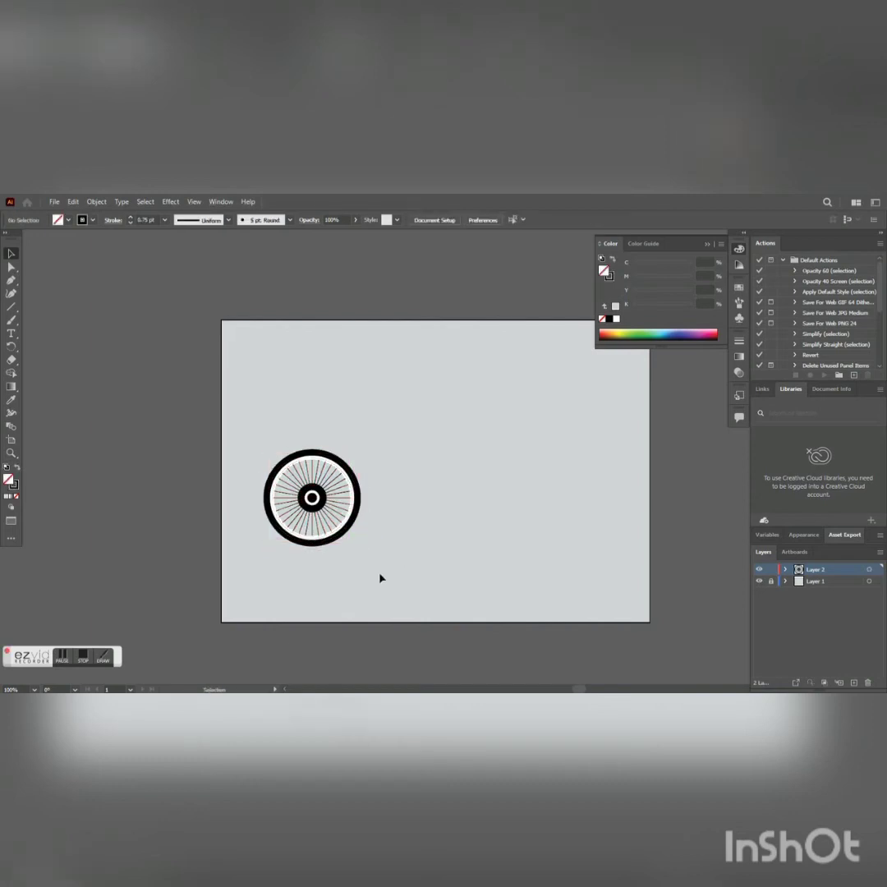
drag(309, 501, 476, 503)
click(554, 523)
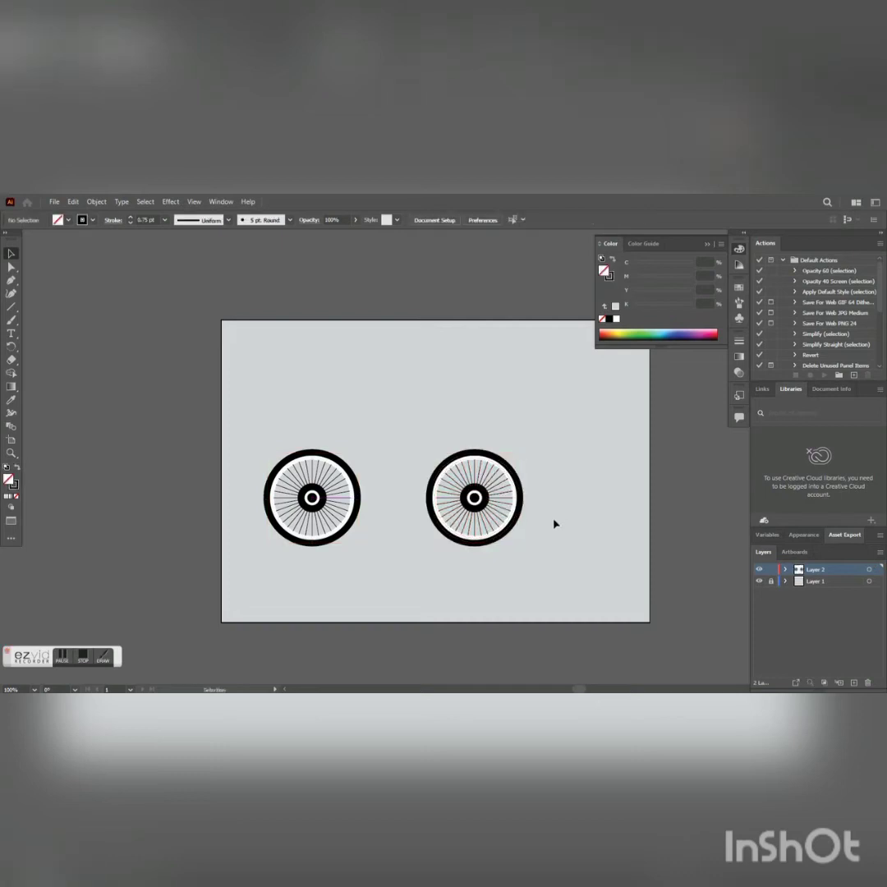
Step: Draw a 2 pt black horizontal line from the left wheel's hub into the gap between the wheels and deselect it
click(11, 307)
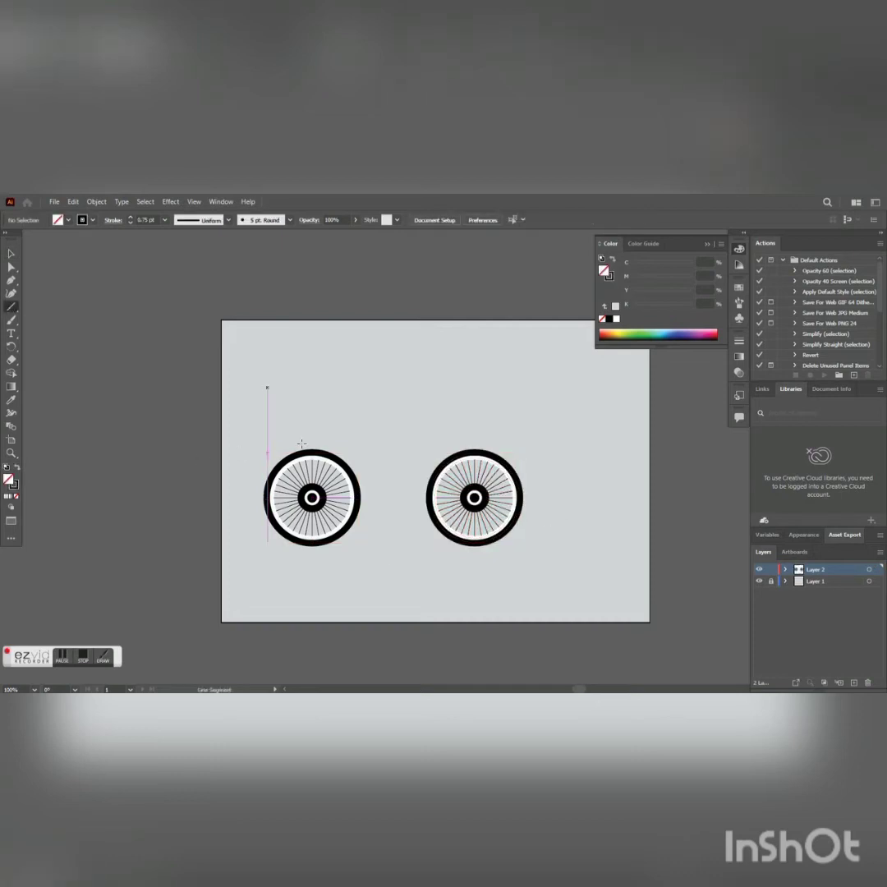
click(130, 217)
click(130, 218)
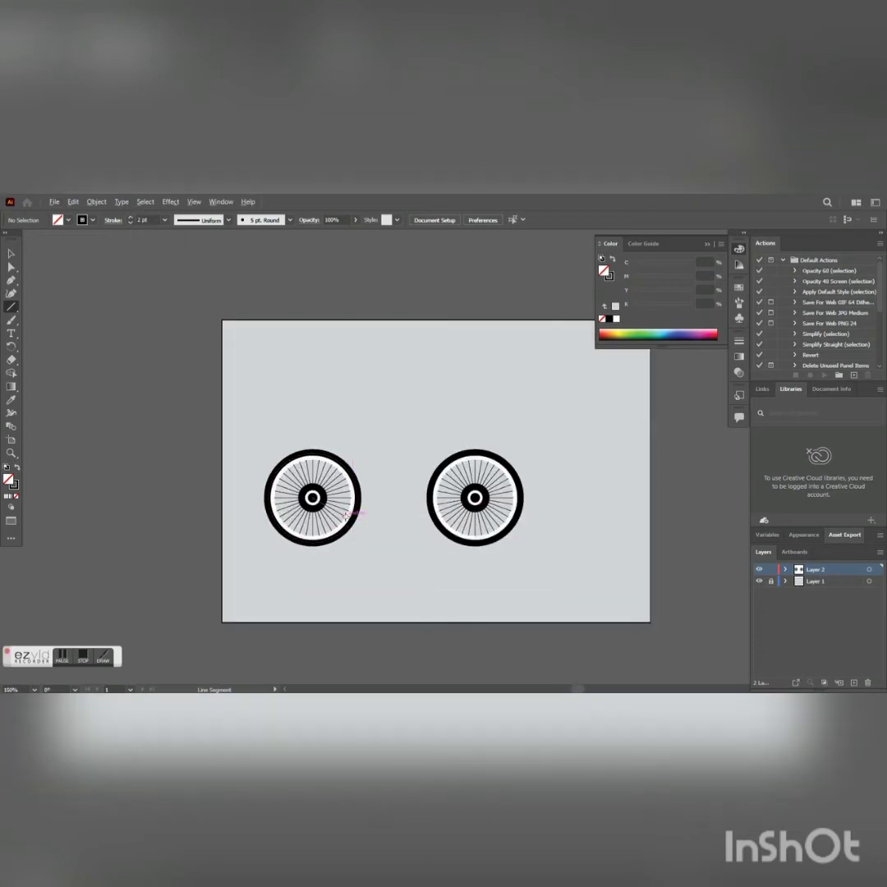
scroll(353, 509, up, 2)
drag(281, 477, 439, 477)
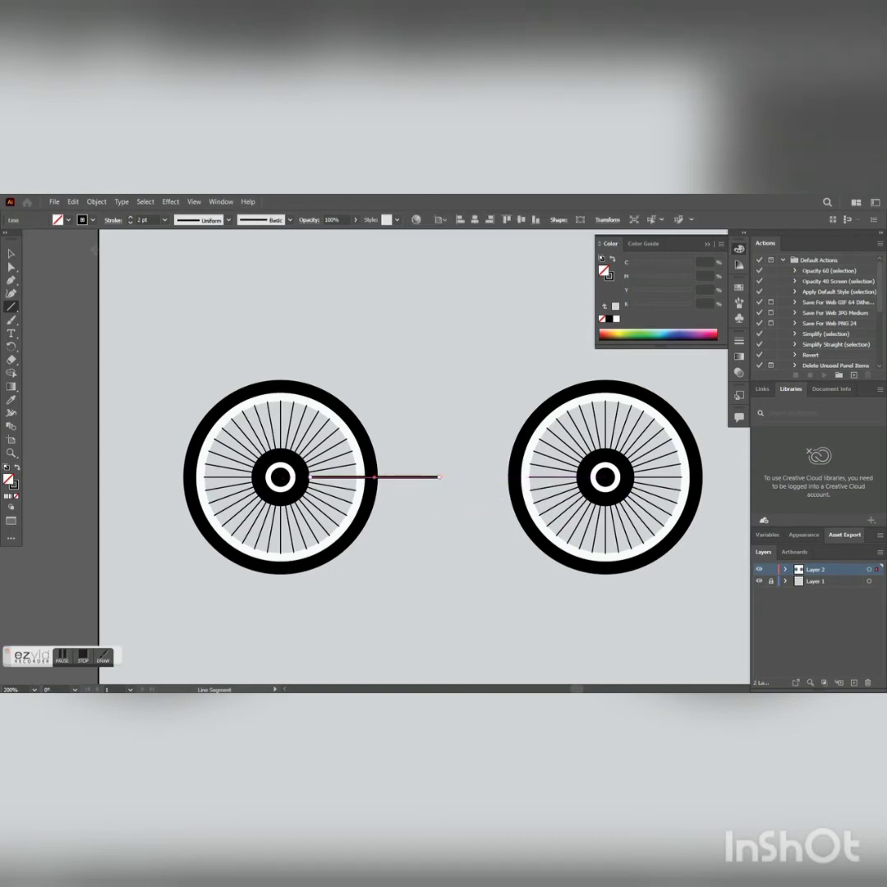
click(10, 255)
click(180, 300)
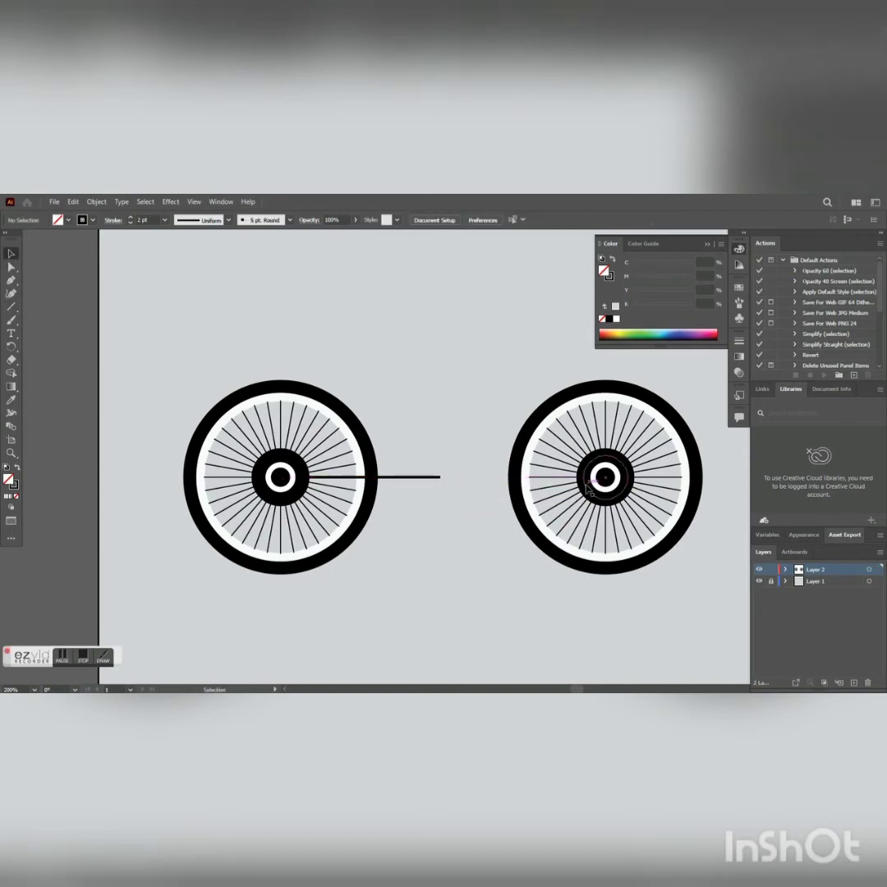
Step: Nudge the right wheel horizontally away from the left wheel to widen the gap, and deselect it
click(587, 484)
key(Right)
key(Right)
key(Right)
key(Right)
key(Right)
key(Right)
key(Right)
key(Right)
key(Right)
key(Right)
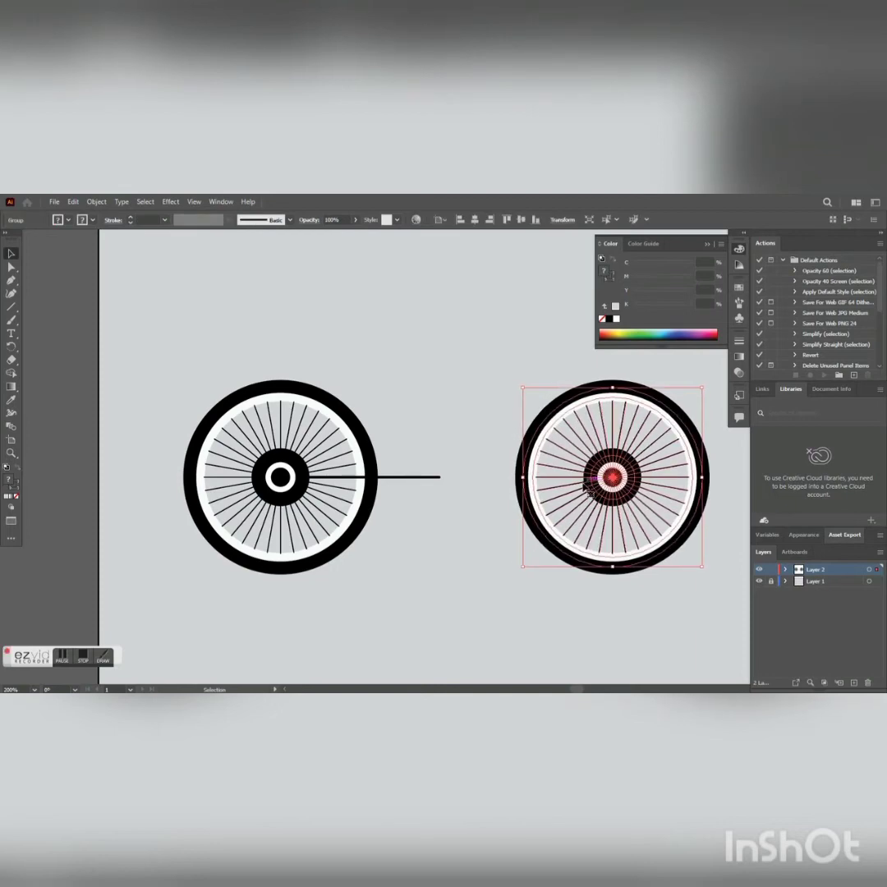
key(Right)
key(Right)
key(Right)
key(Right)
key(Right)
key(Right)
key(Right)
key(Right)
key(Right)
key(Right)
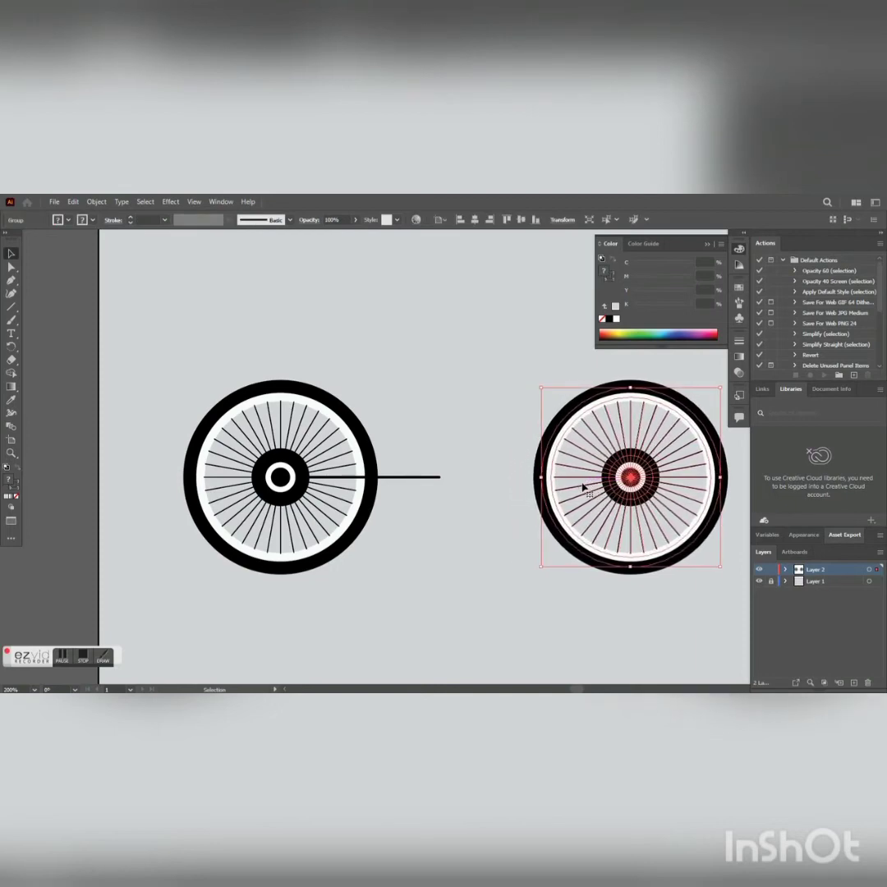
click(434, 488)
Step: Lengthen the horizontal hub line slightly to the right and set its stroke weight to 4 pt
click(428, 478)
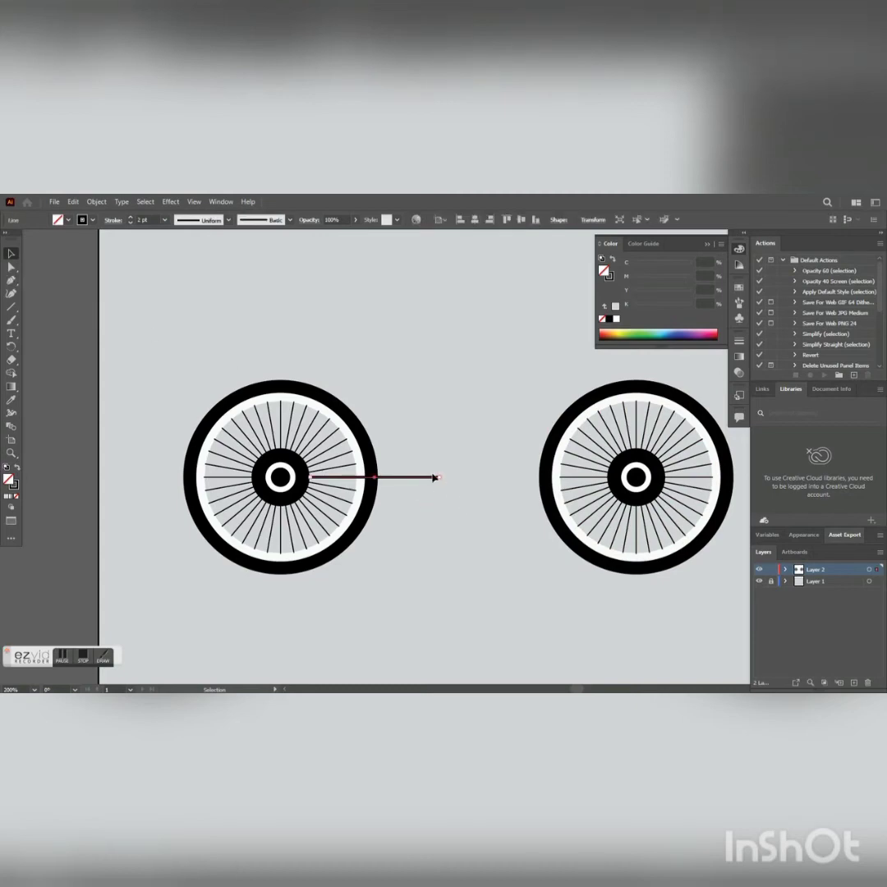
drag(442, 480, 459, 479)
click(441, 500)
click(428, 477)
click(129, 218)
click(129, 218)
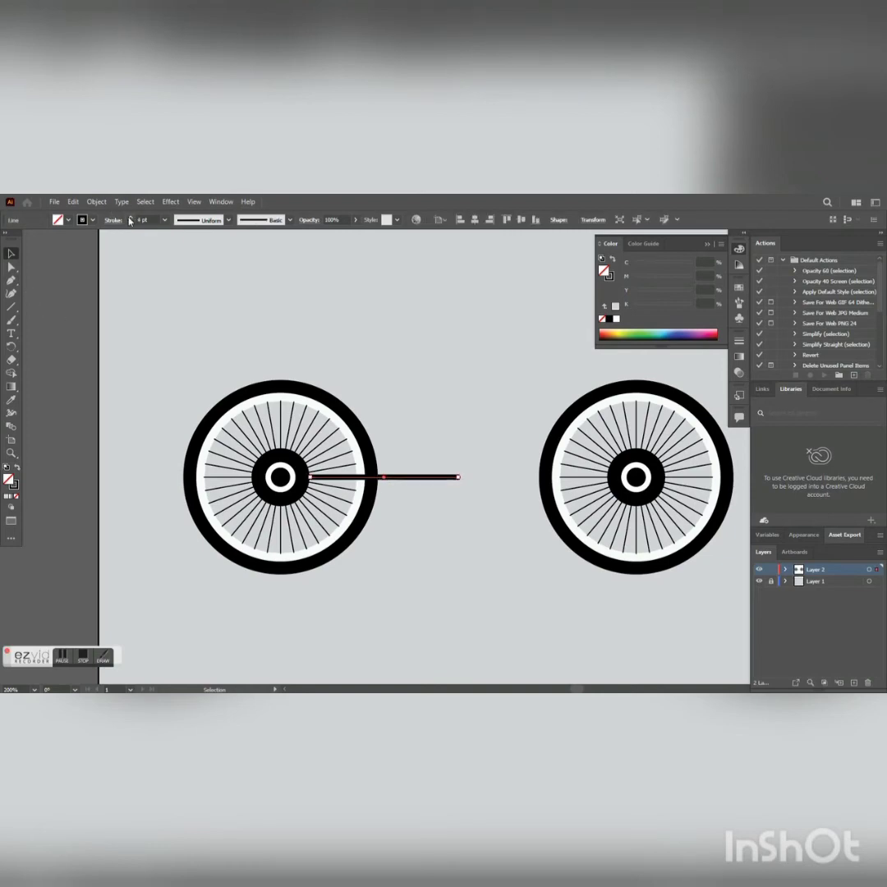
click(135, 292)
Step: Draw a 4 pt horizontal top tube line centred above the gap between the two wheels and deselect it
scroll(372, 426, down, 2)
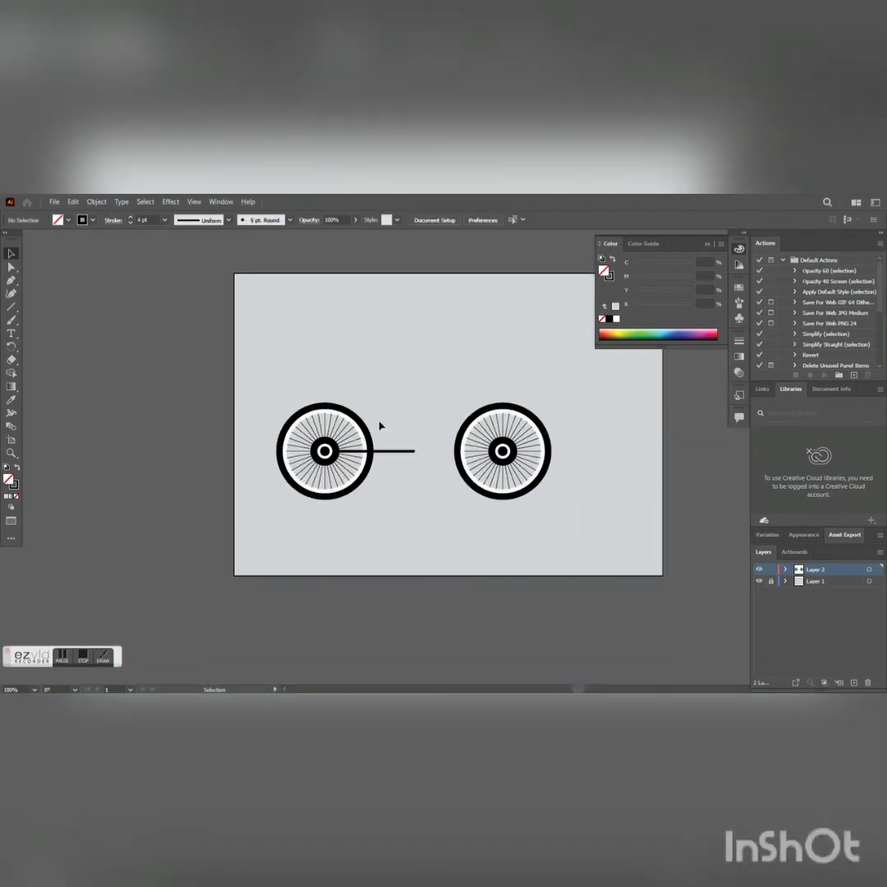
click(11, 306)
drag(384, 380, 455, 380)
click(11, 254)
click(245, 362)
Step: Extend both ends of the top tube line slightly outward, keeping it horizontal
click(406, 381)
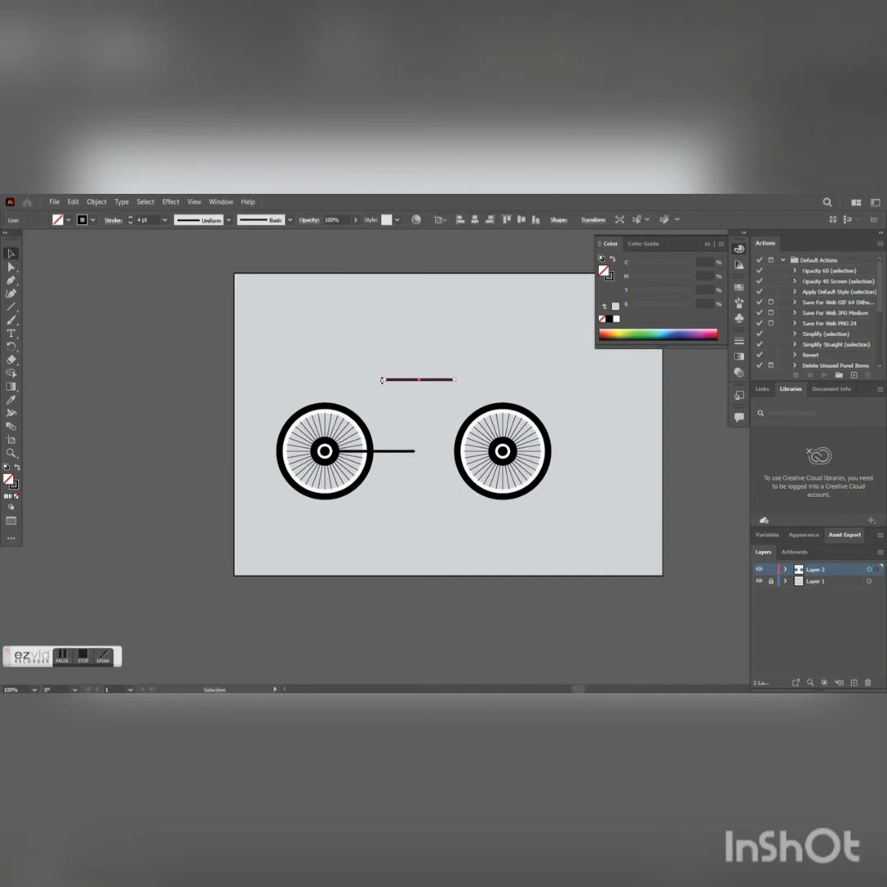
drag(382, 381, 377, 380)
drag(455, 380, 460, 379)
click(299, 373)
Step: Draw slanted lines connecting each end of the top tube to the centre of the wheel on the same side
click(12, 306)
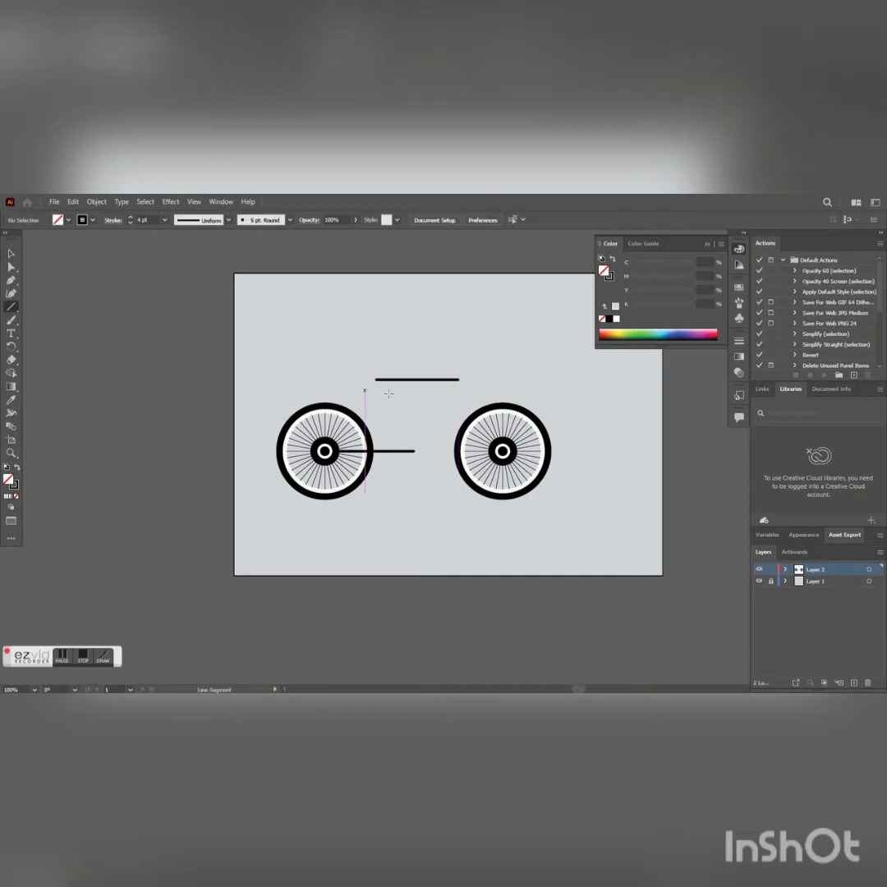
mouse_move(376, 379)
mouse_down()
mouse_move(341, 446)
mouse_move(325, 451)
mouse_up()
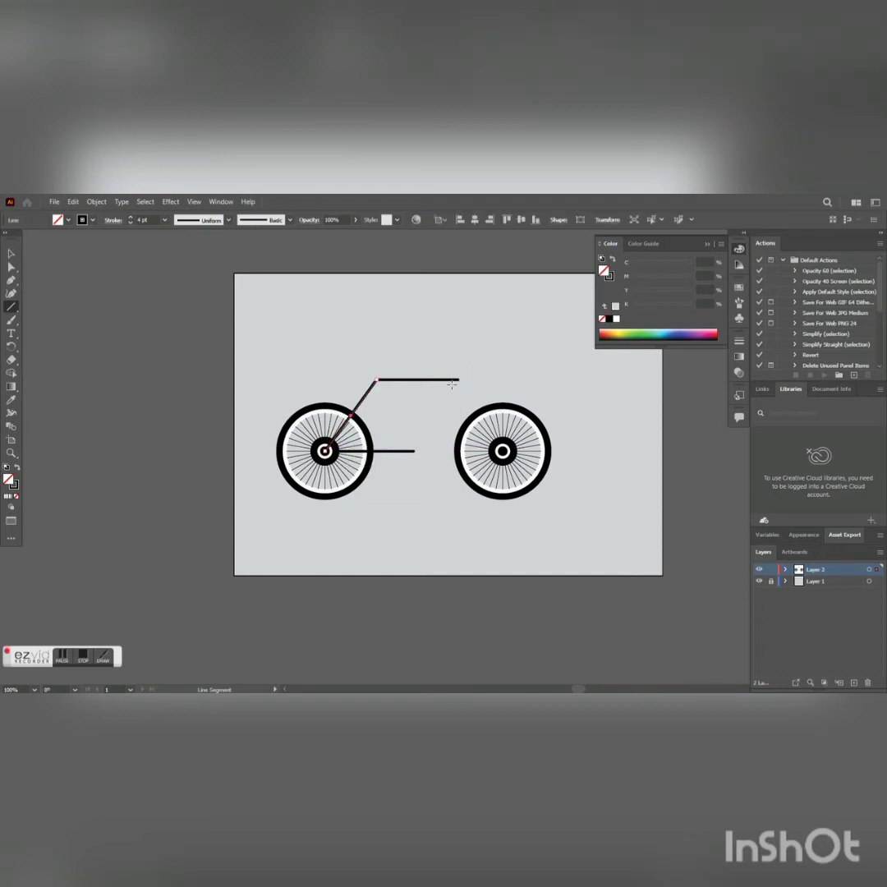
drag(457, 380, 502, 451)
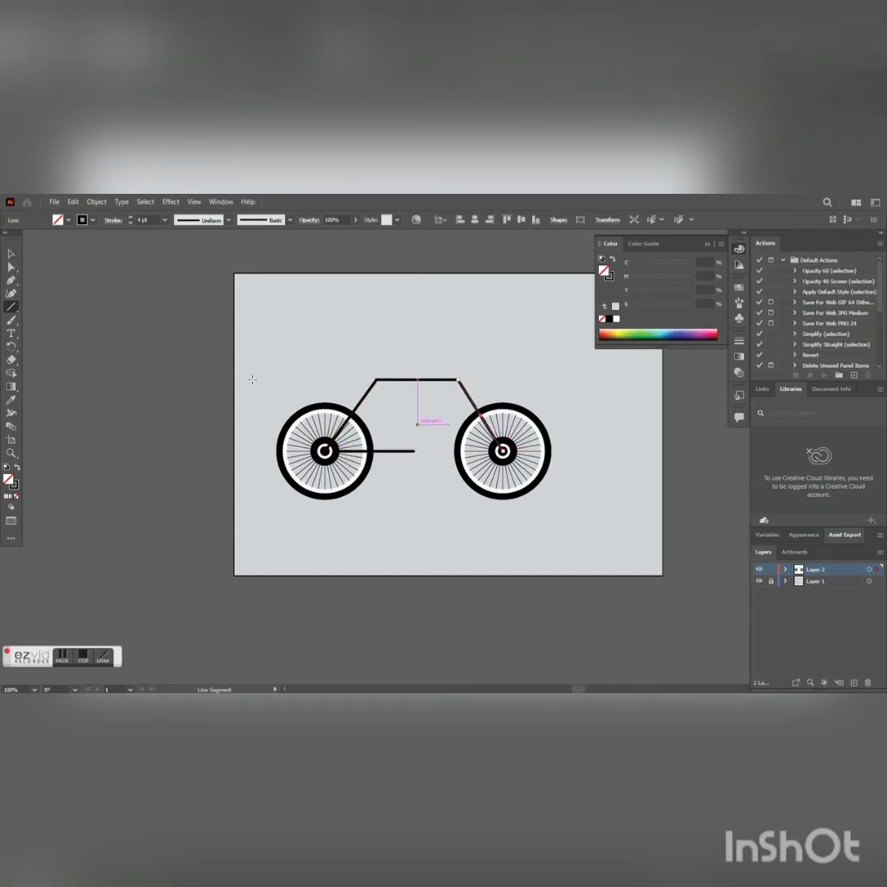
click(12, 253)
click(384, 403)
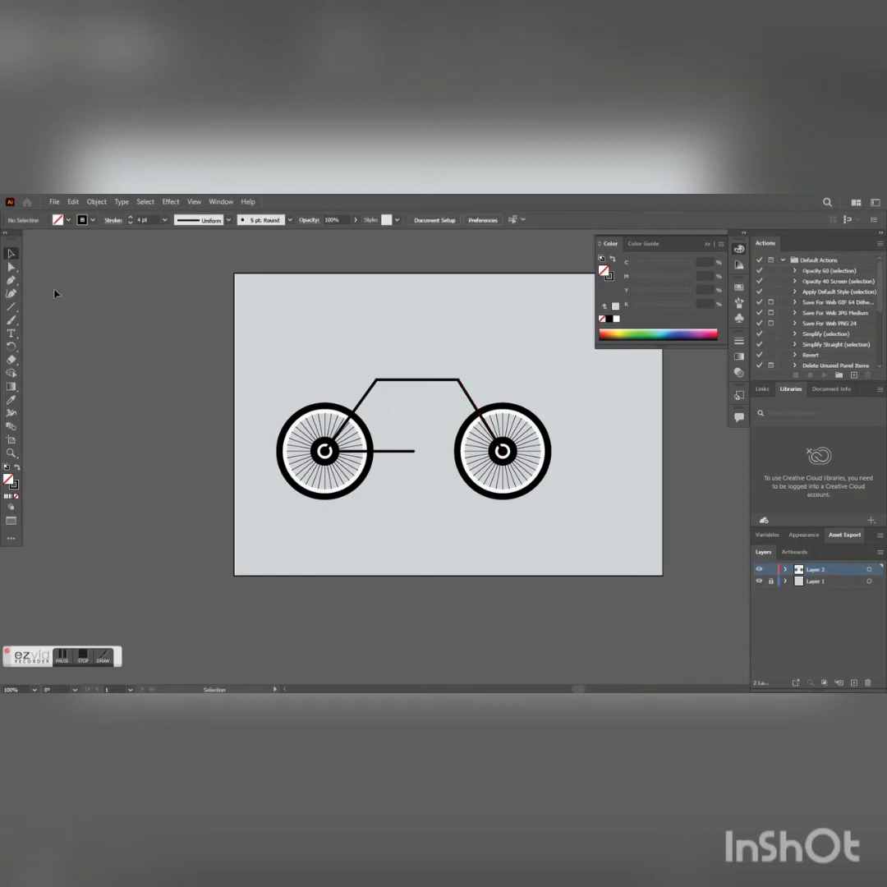
Step: Draw a V from the top tube's left end to the hub line's right end and up to the front fork near its top
click(11, 306)
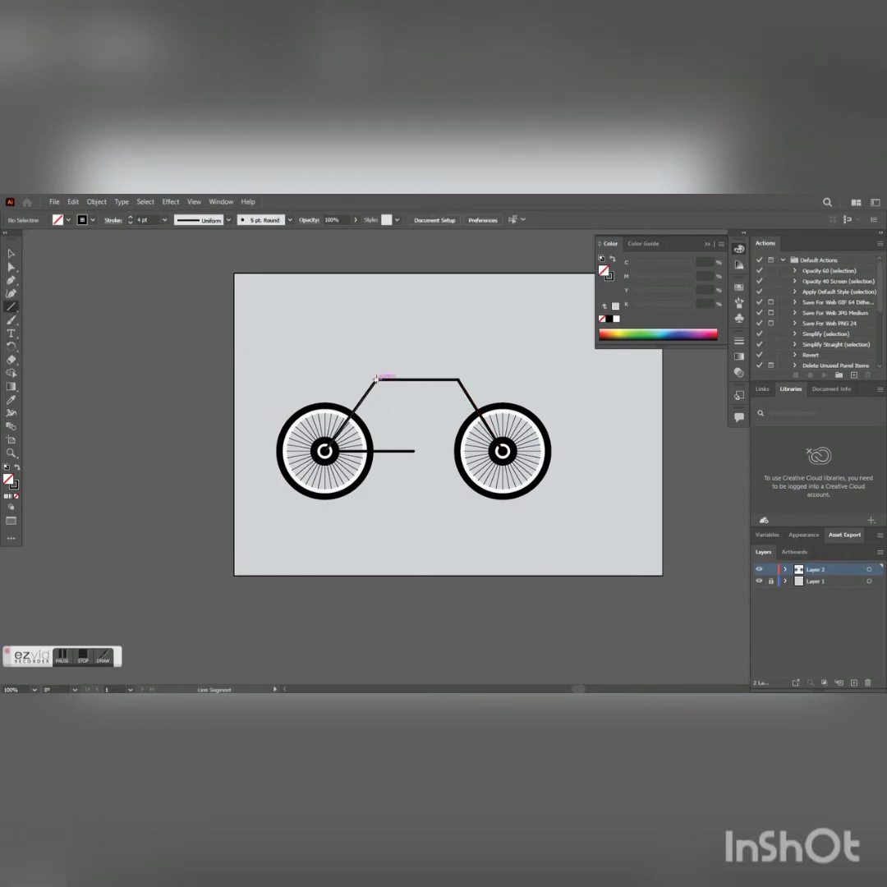
drag(376, 380, 415, 451)
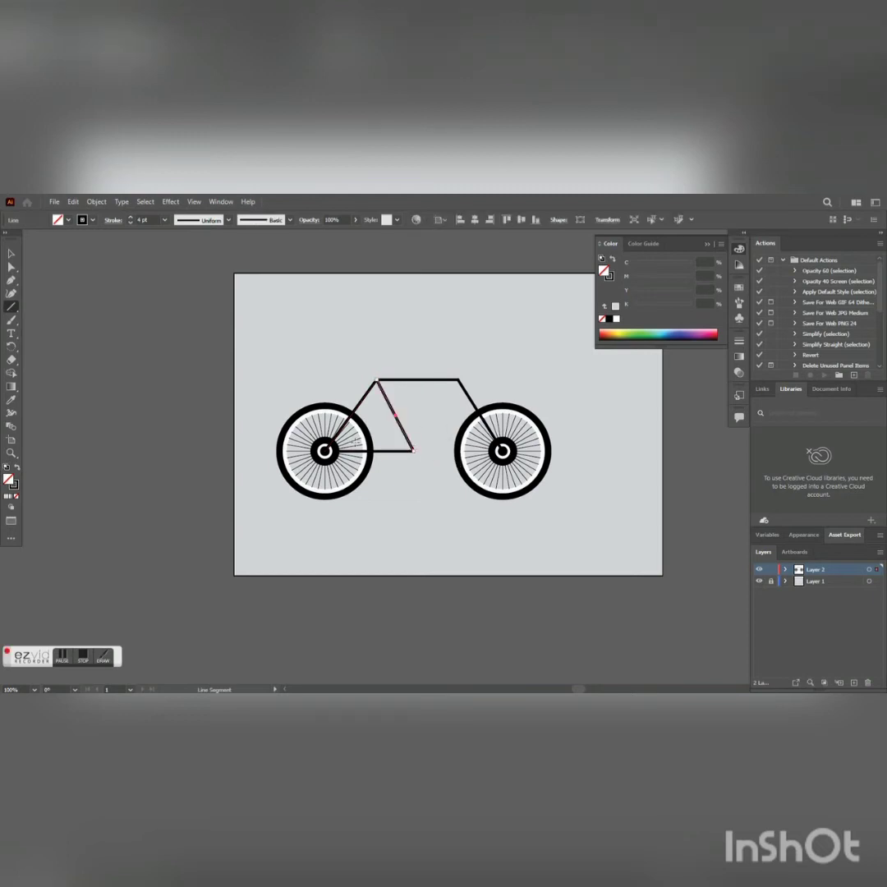
click(11, 254)
click(107, 342)
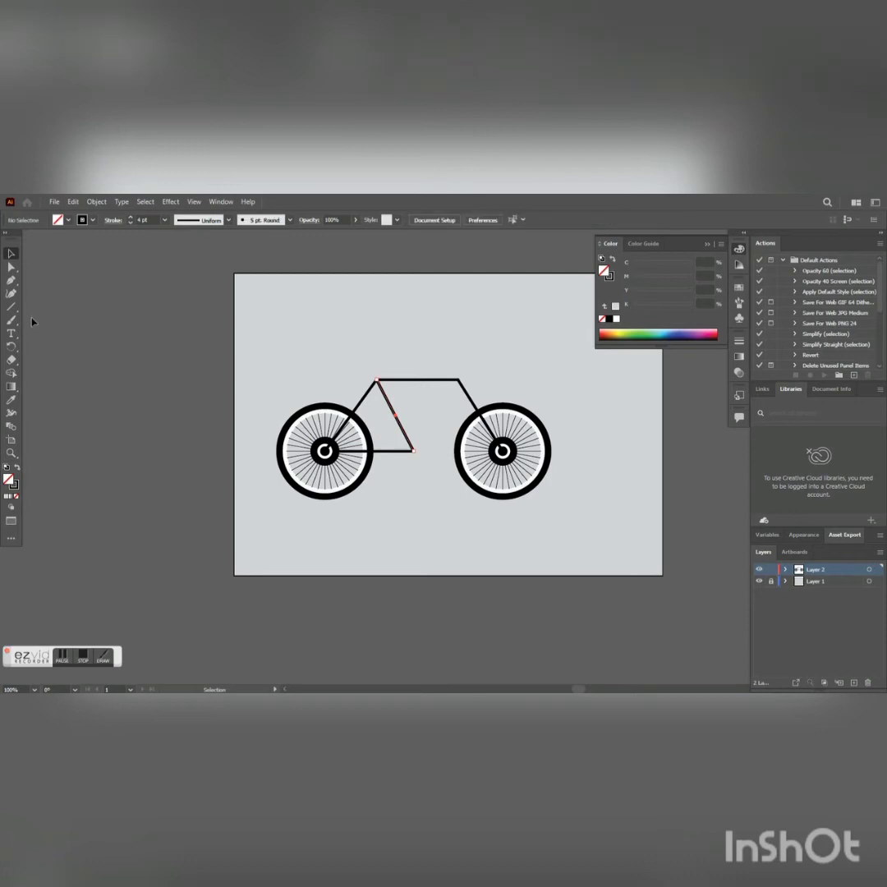
click(11, 307)
drag(415, 451, 459, 380)
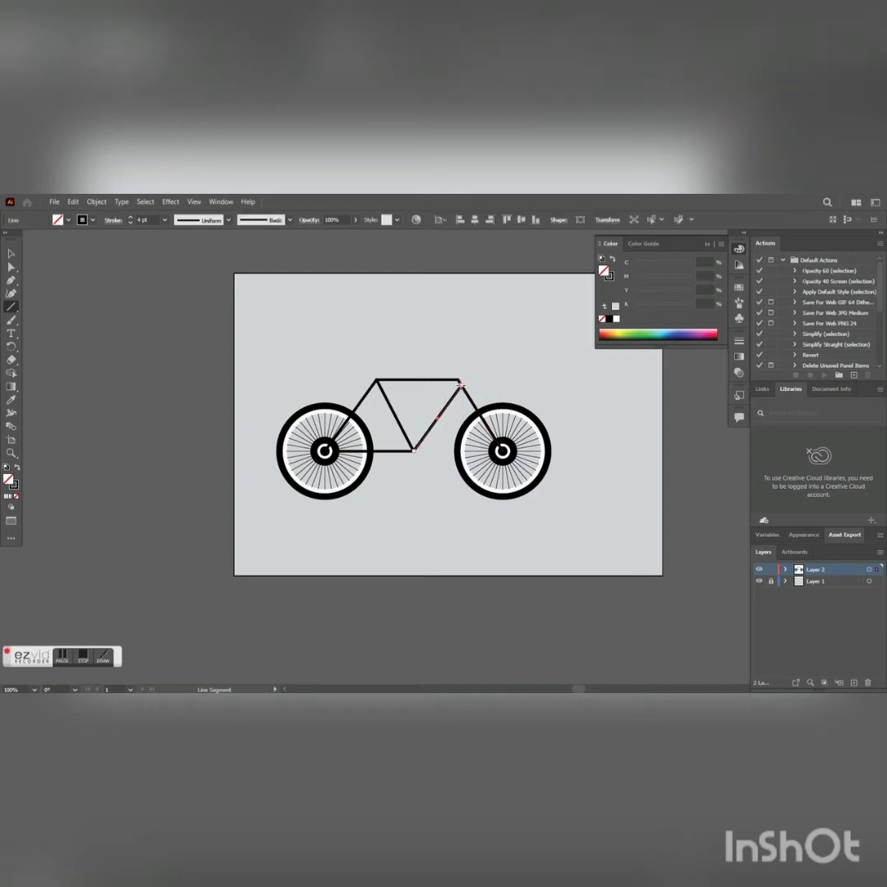
Step: Draw a short seat post up and left from the top tube's left end, and a slightly tilted saddle line across its tip
drag(377, 379, 364, 366)
key(ctrl+=)
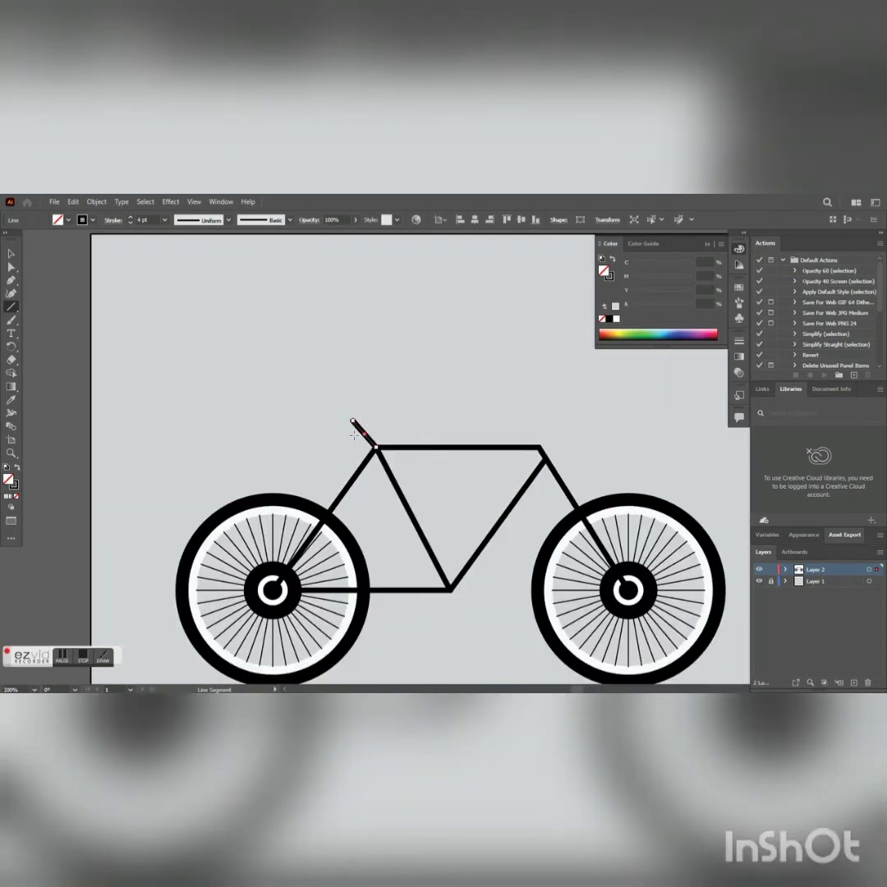
drag(389, 413, 338, 418)
key(v)
click(83, 346)
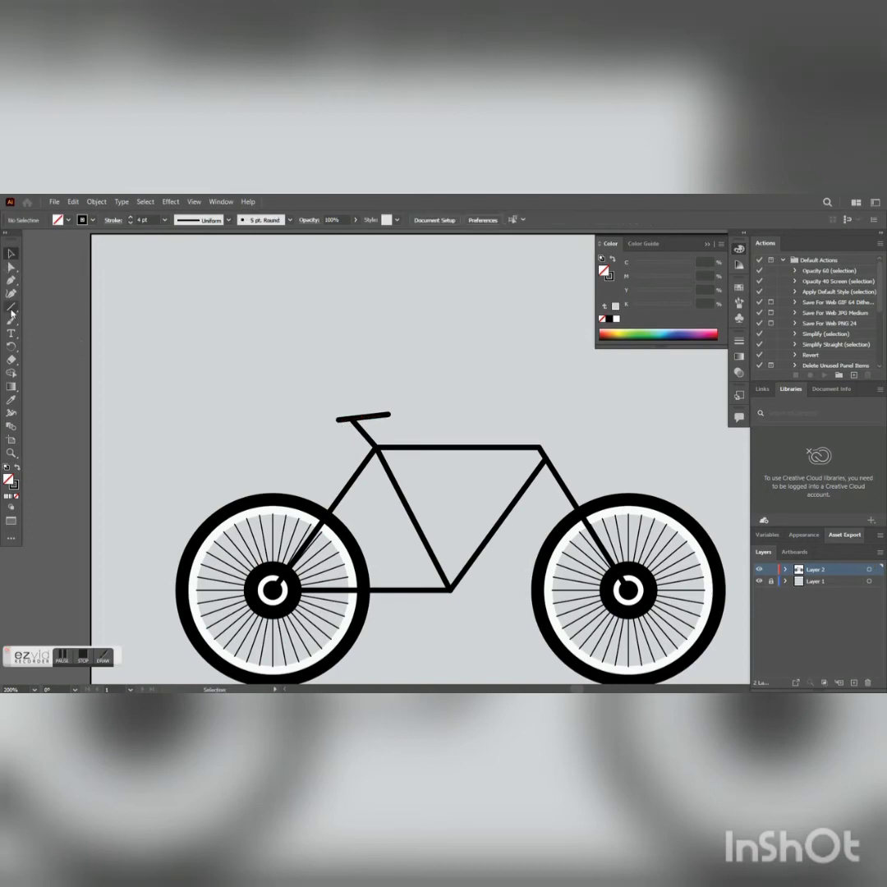
Step: Pull the saddle line's right end slightly outward and down so the saddle is longer and flatter
click(11, 308)
click(12, 267)
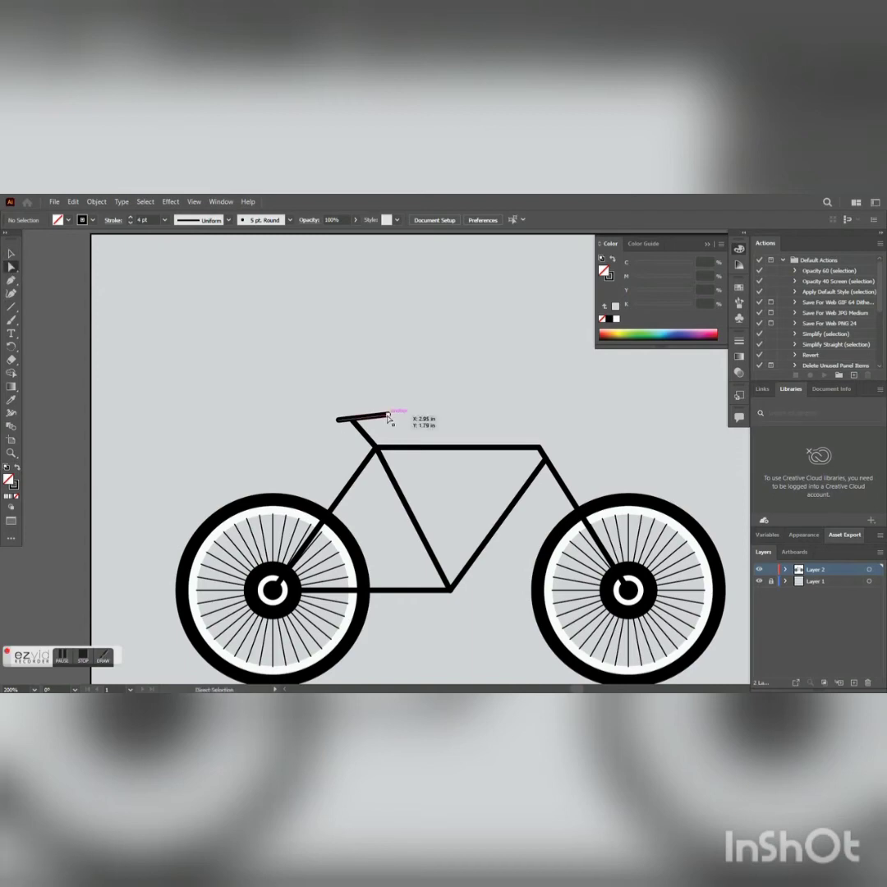
key(v)
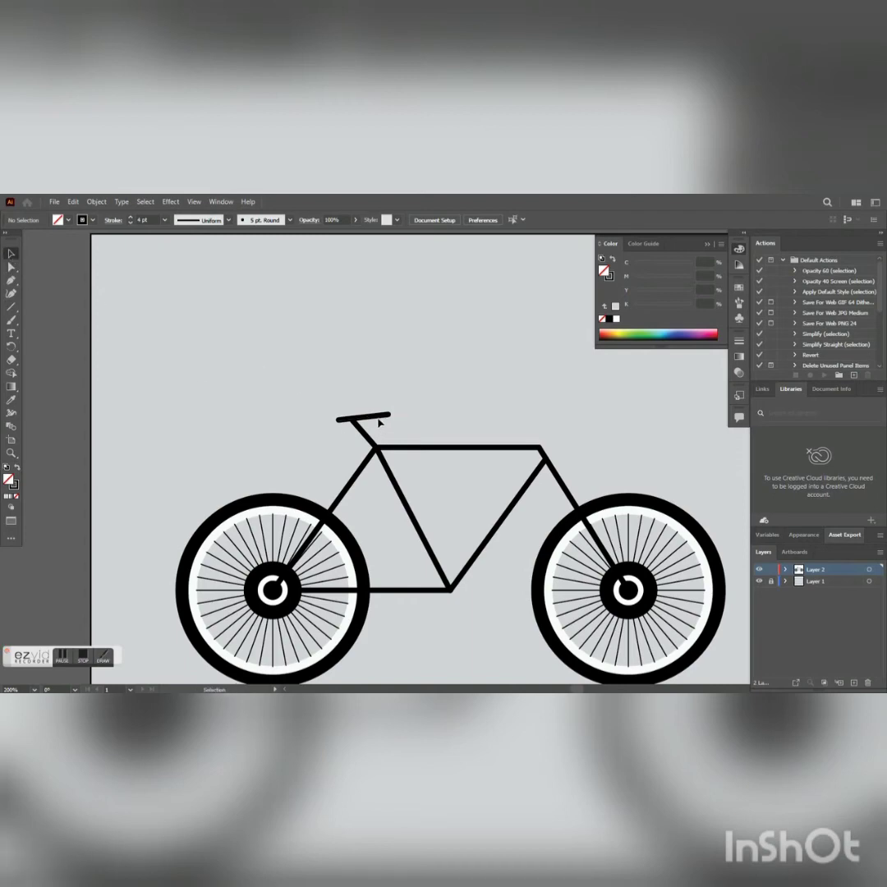
click(379, 421)
drag(390, 416, 394, 417)
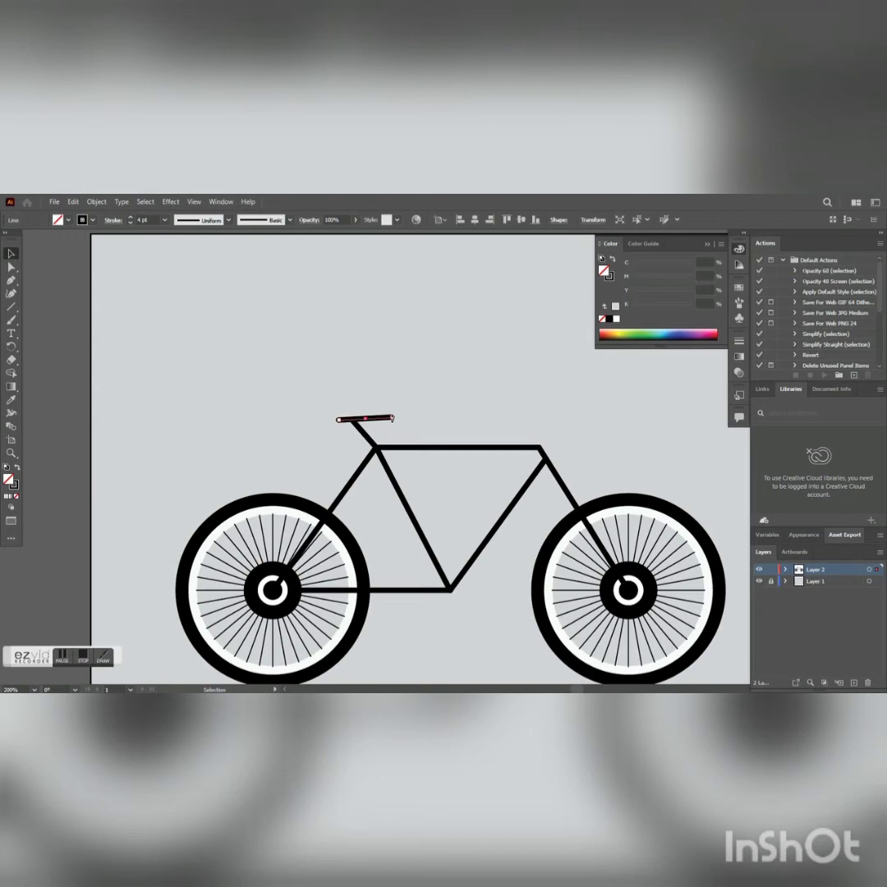
Step: Draw a short raised line from the saddle's rear end and a short stem extending the front fork above the top tube
key(backslash)
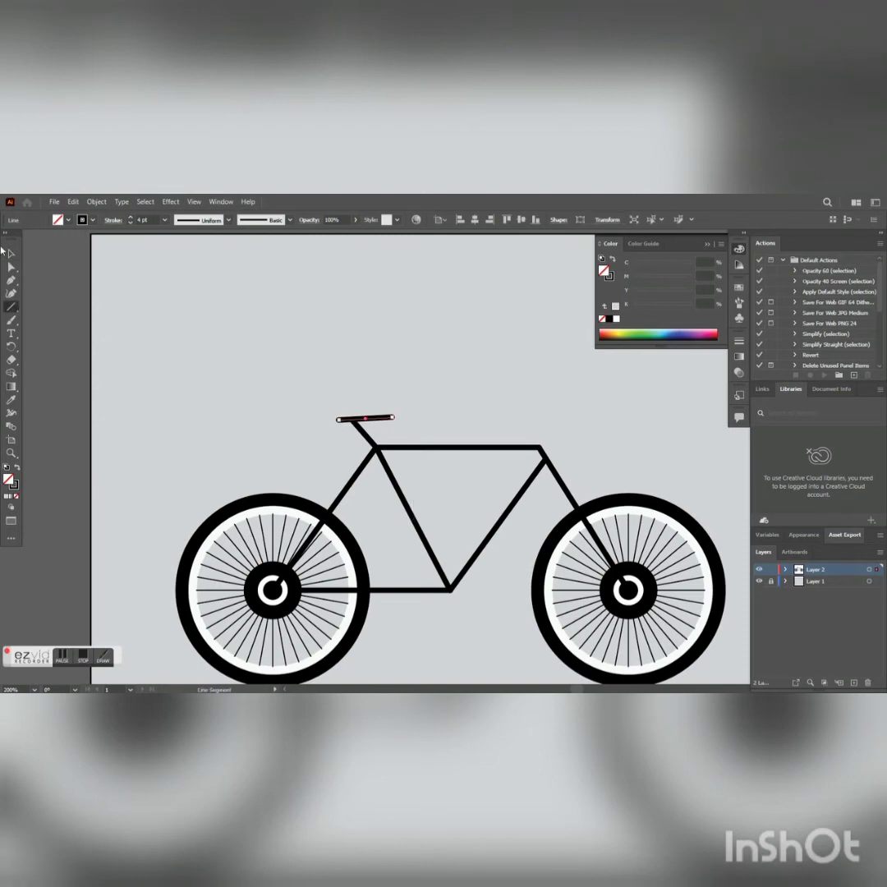
key(ctrl+shift+a)
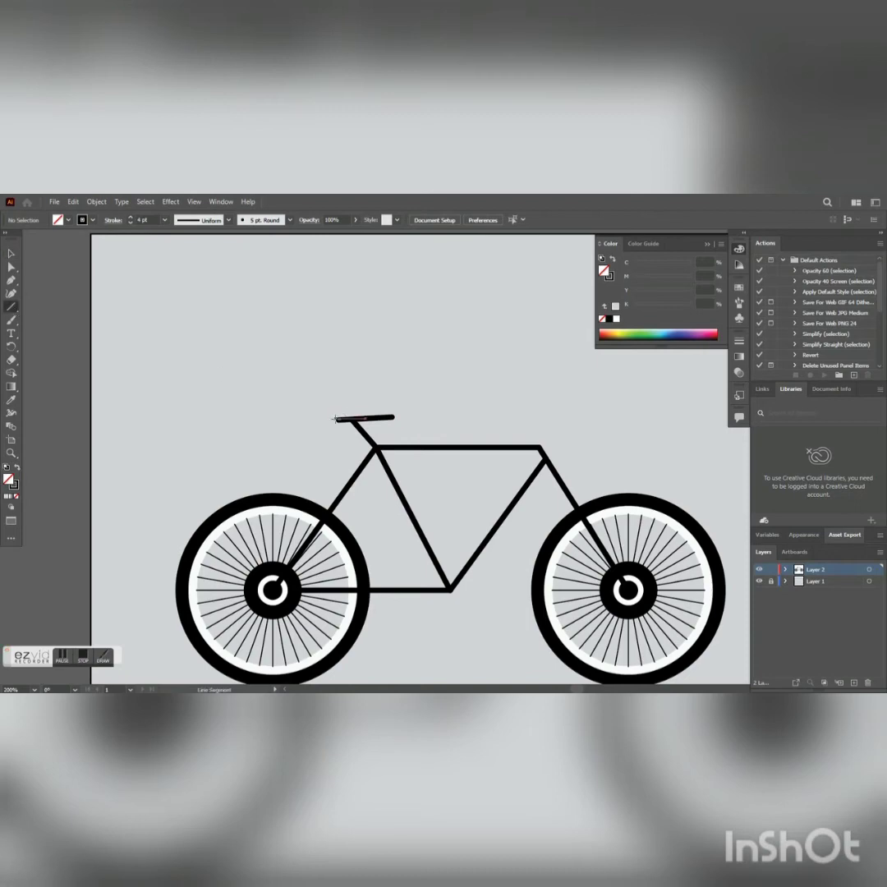
drag(334, 419, 326, 406)
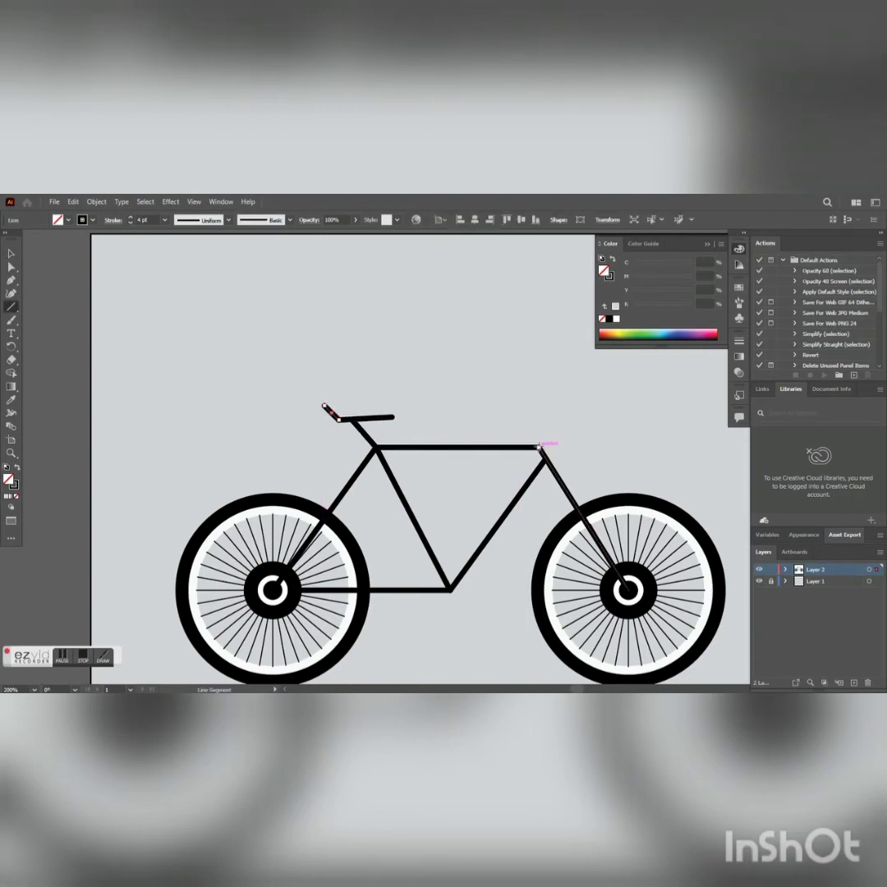
drag(539, 446, 527, 424)
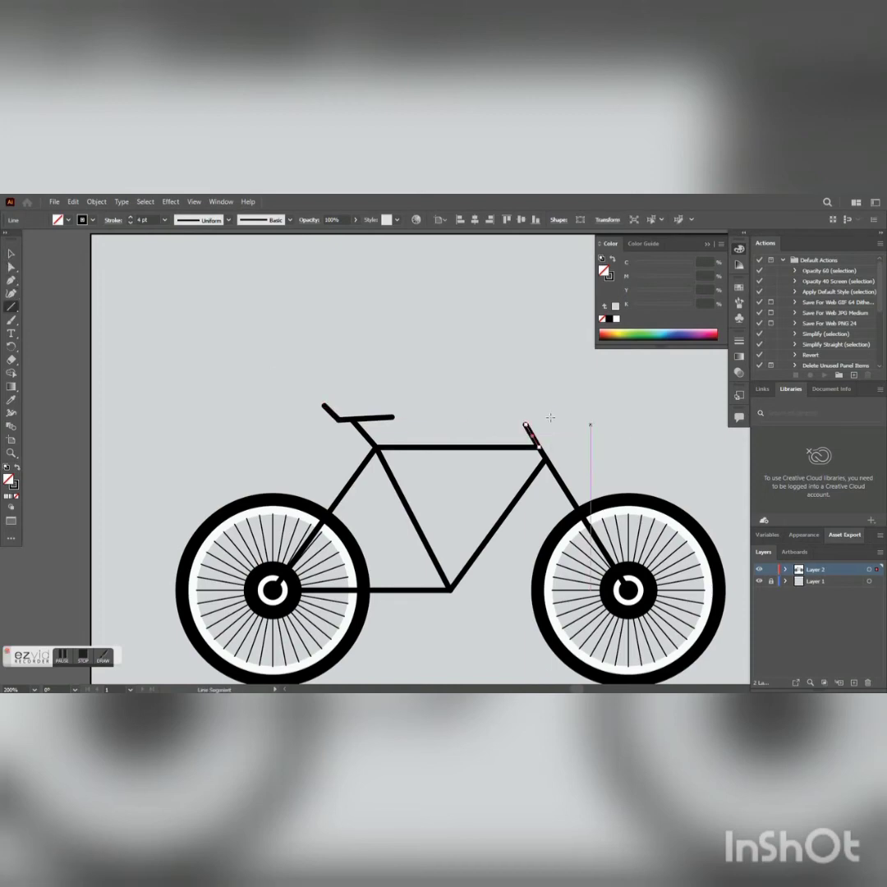
key(v)
click(291, 442)
click(12, 308)
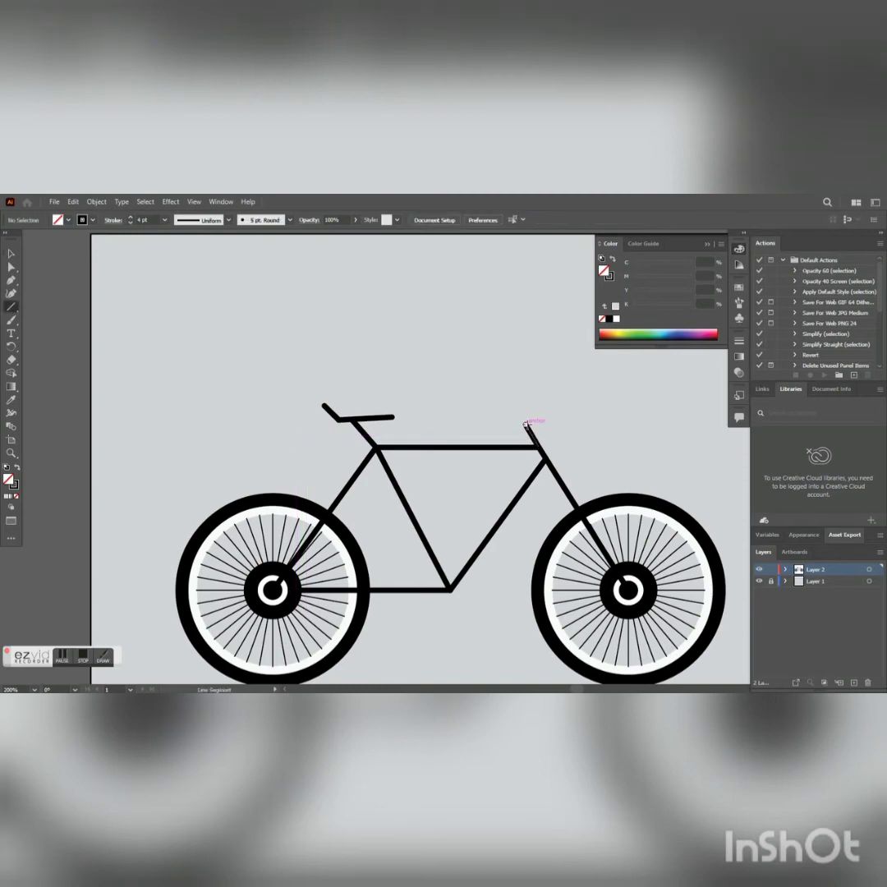
Step: Draw a short handlebar line up and right from the stem's tip, and pull the saddle's right end inward to shorten it
drag(525, 424, 546, 406)
click(12, 267)
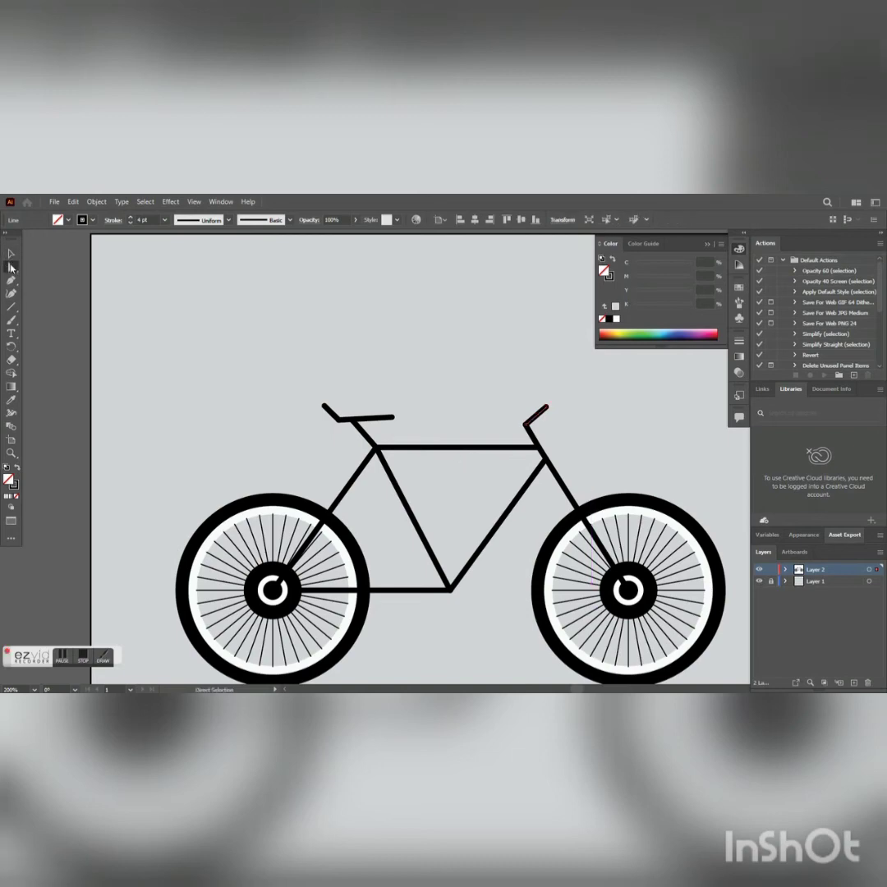
click(392, 418)
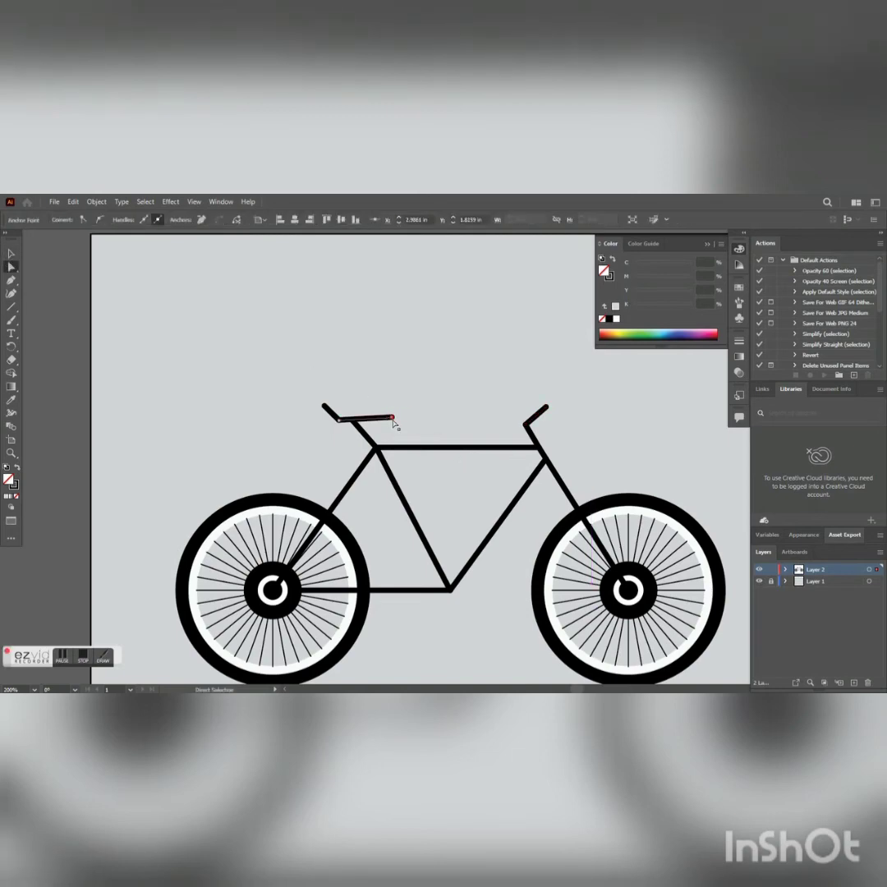
drag(392, 421, 380, 418)
click(8, 252)
click(261, 386)
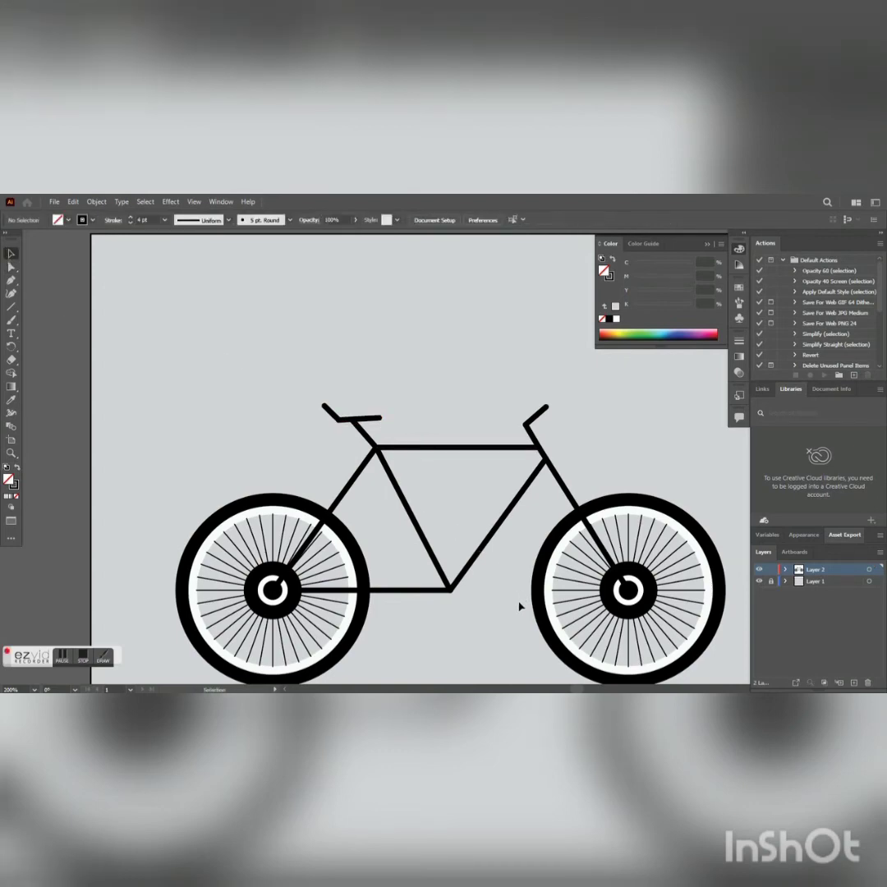
Step: Draw a circle about 0.6 in across just below the frame's bottom vertex
scroll(452, 479, down, 3)
scroll(432, 471, up, 2)
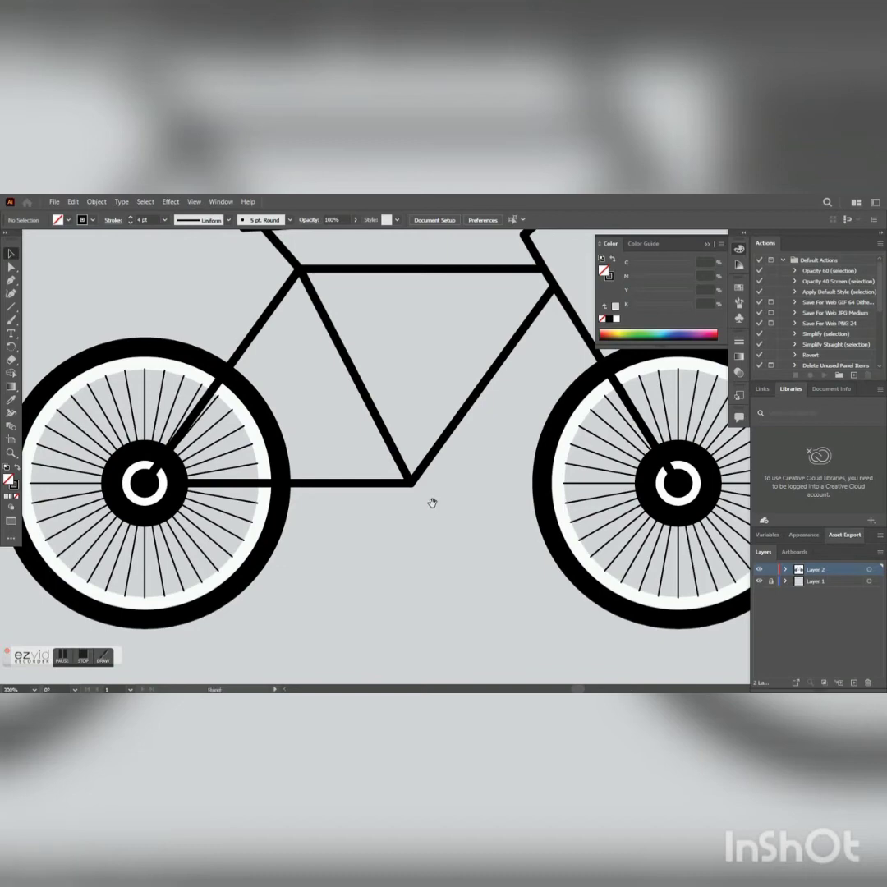
drag(433, 502, 428, 464)
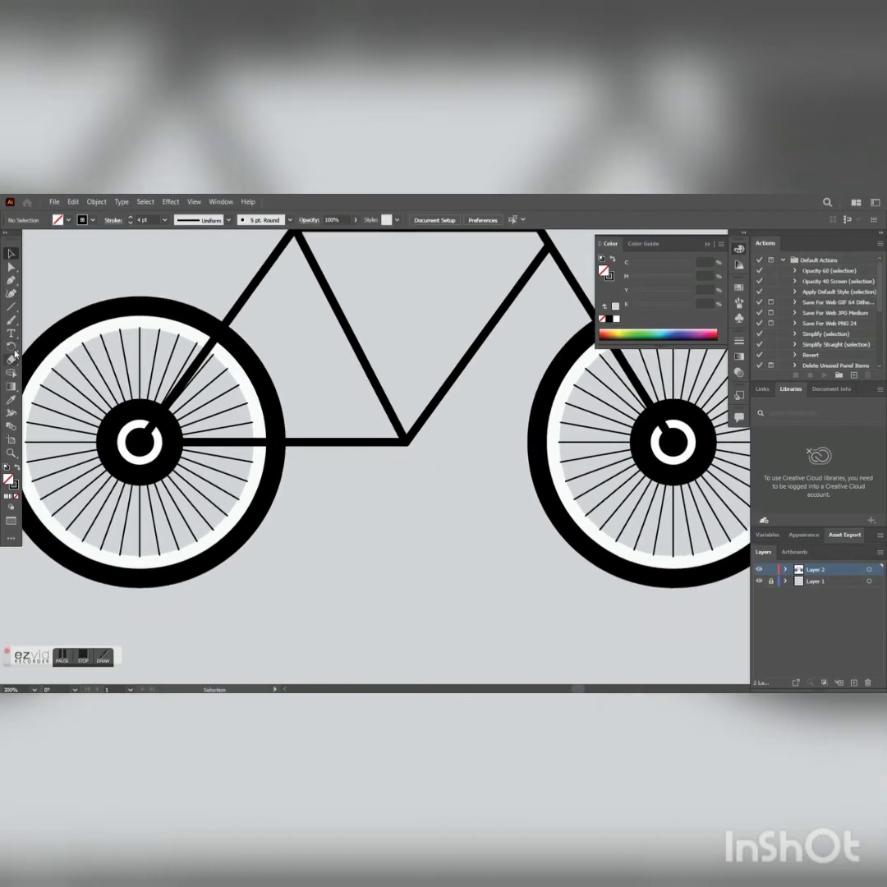
drag(11, 306, 51, 336)
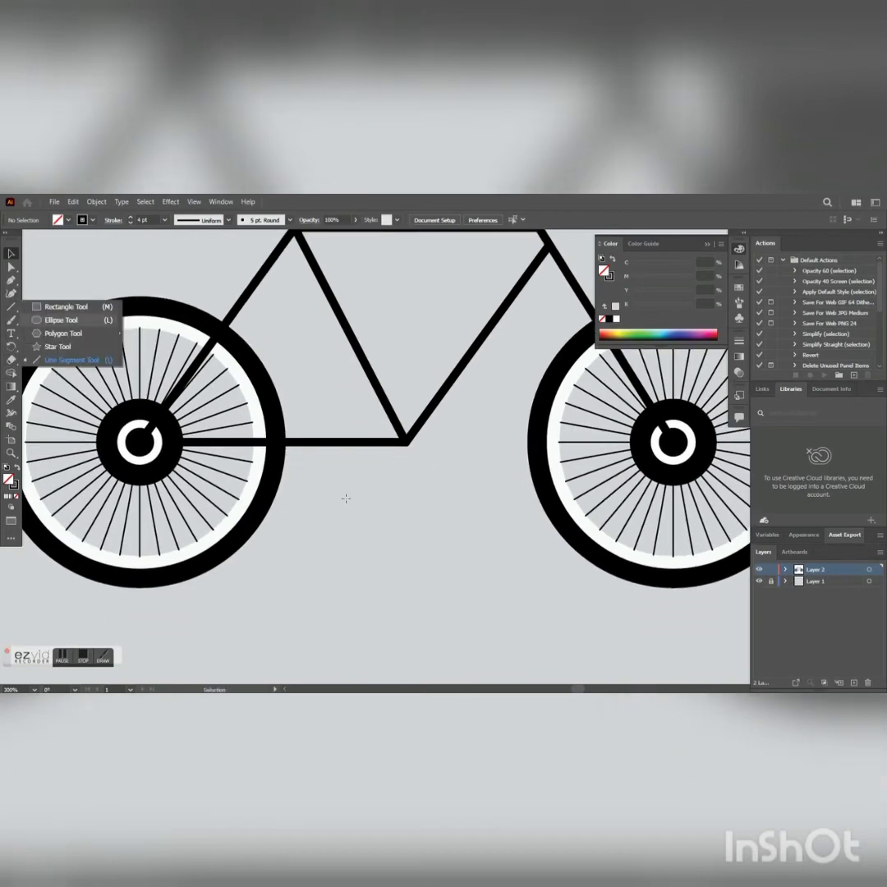
drag(339, 486, 432, 578)
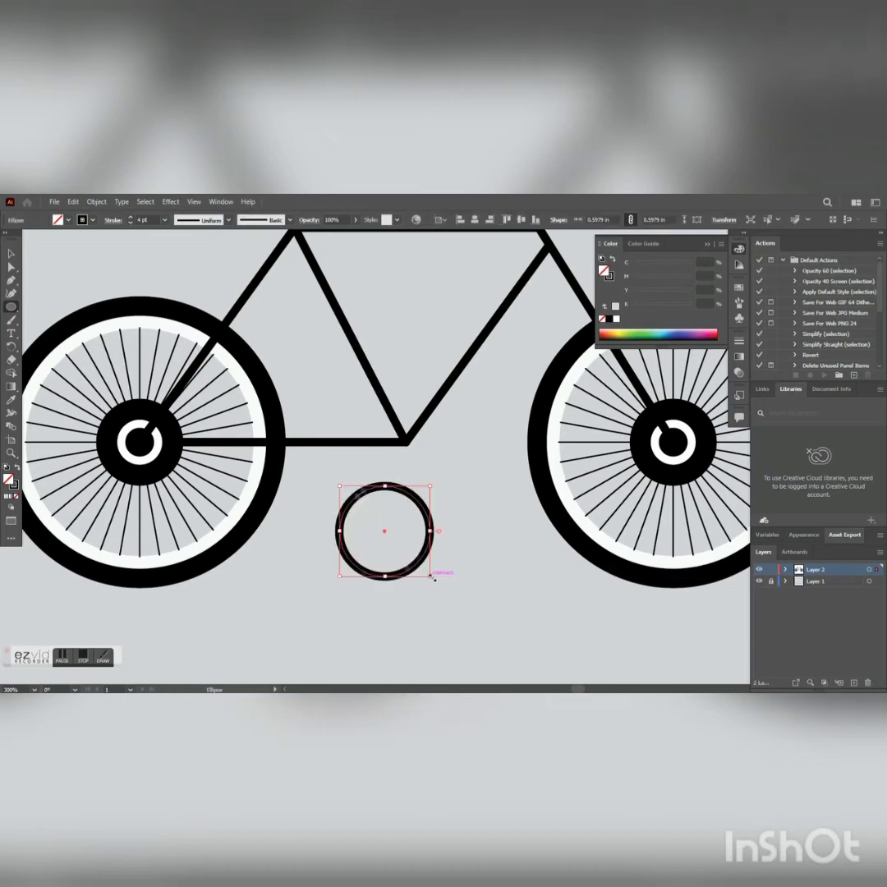
Step: Try the circle with an FCFCFC fill and no stroke, and undo its move and the stroke removal
double_click(13, 484)
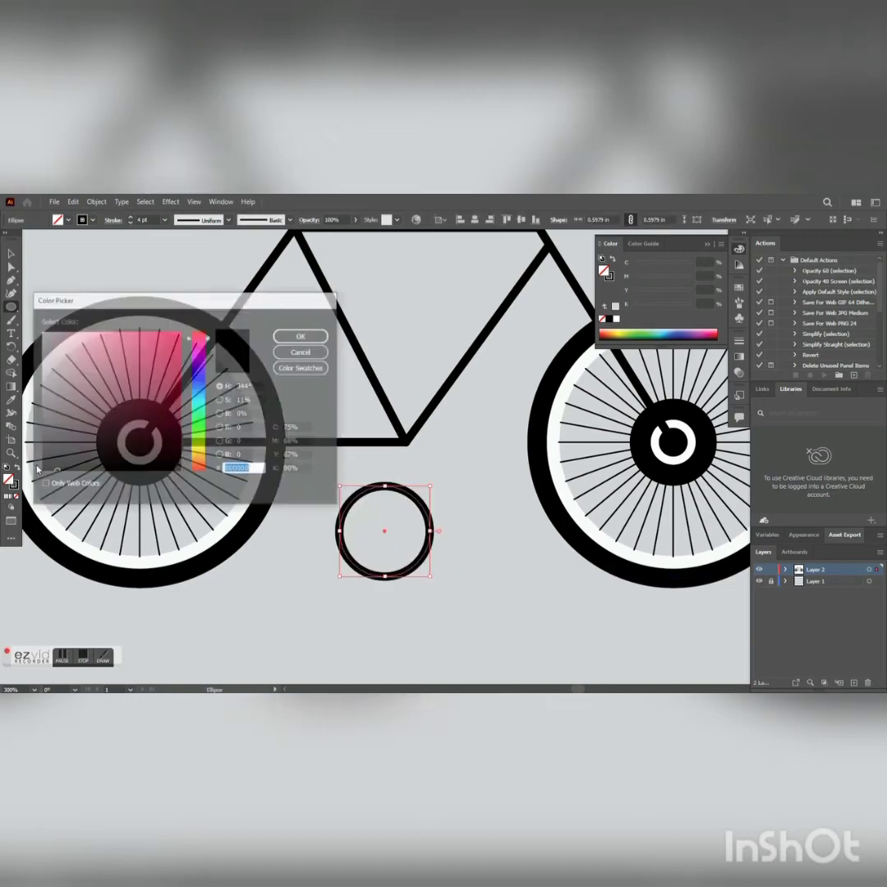
drag(69, 373, 41, 332)
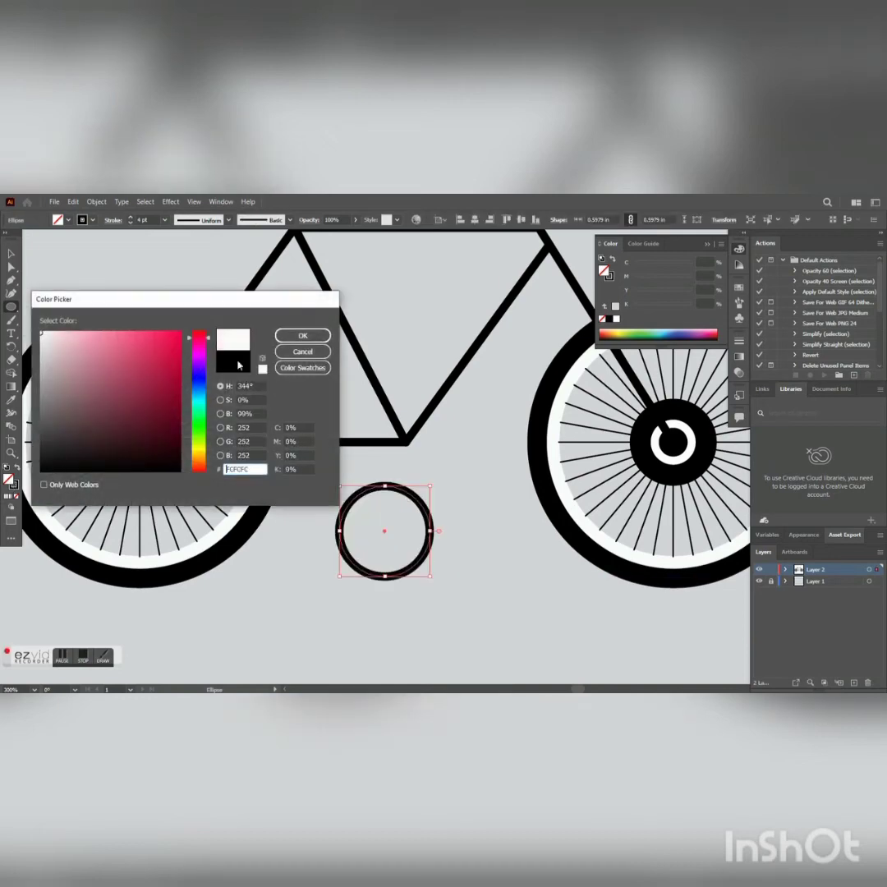
click(290, 340)
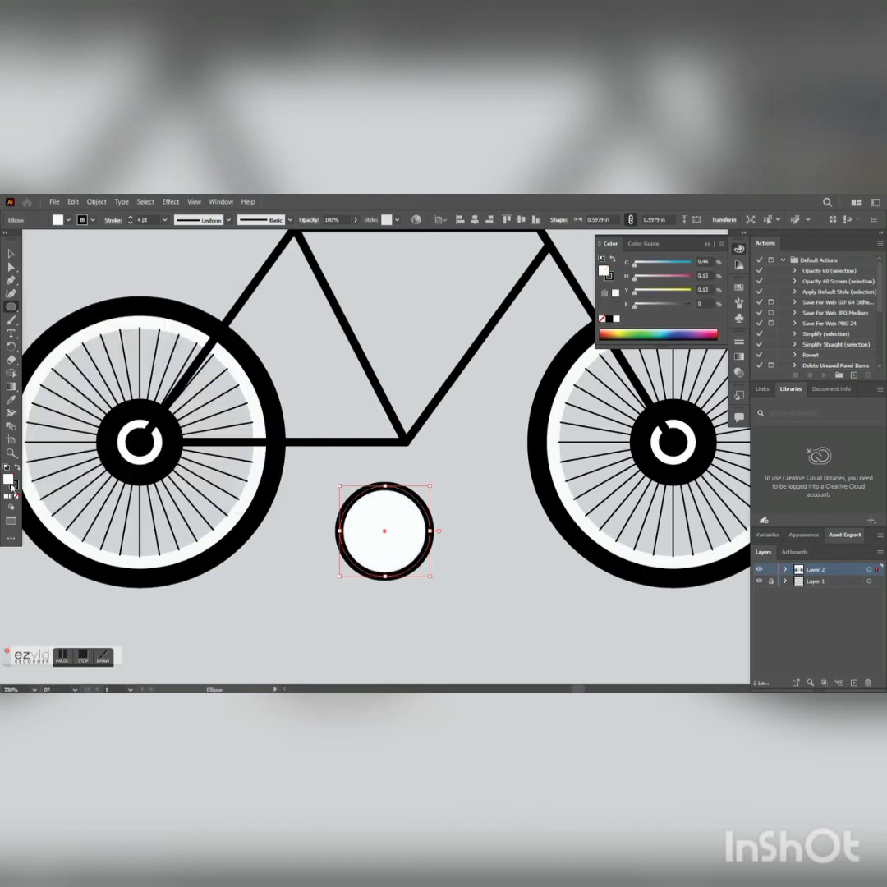
click(17, 497)
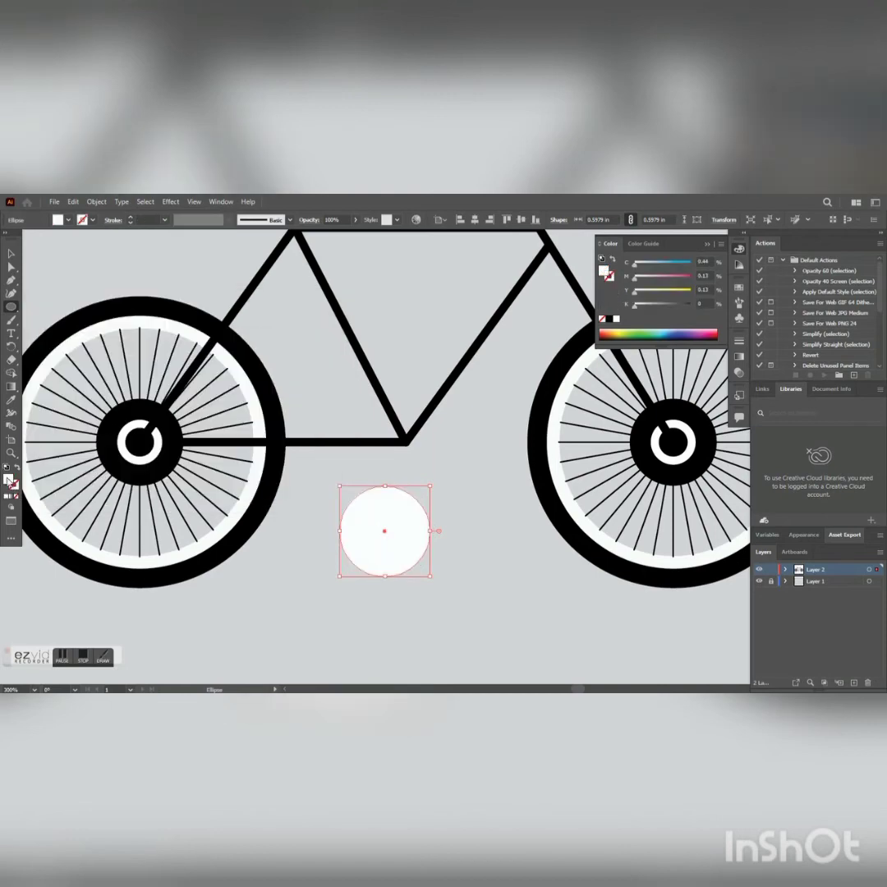
click(11, 253)
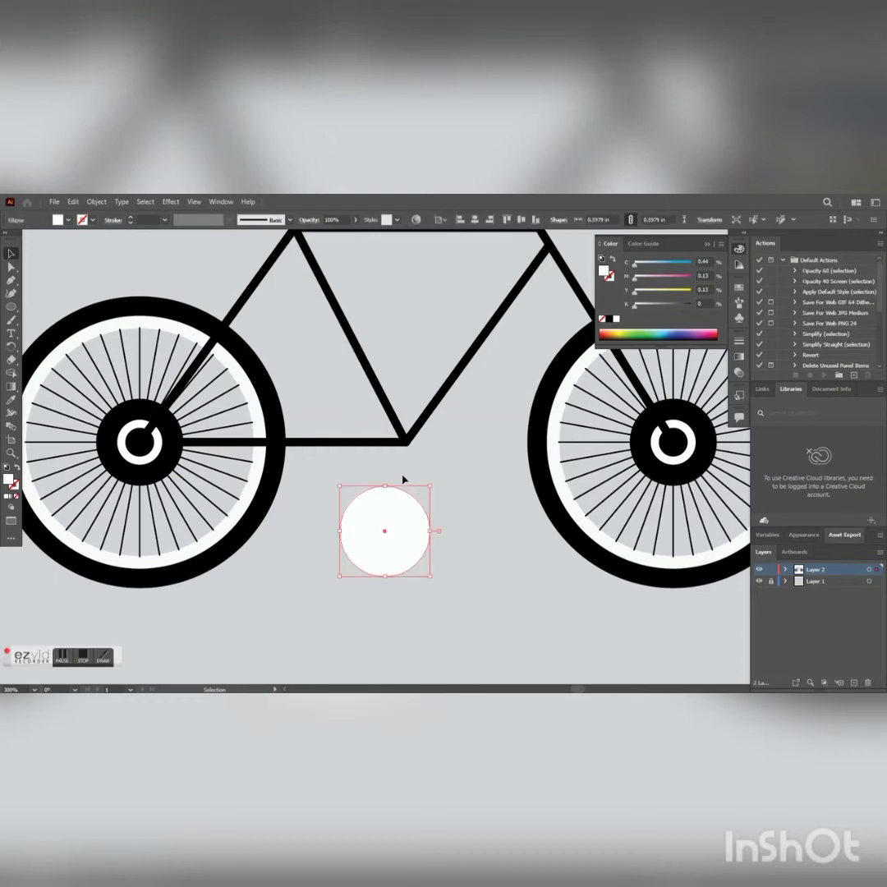
mouse_move(382, 540)
mouse_down()
mouse_move(404, 483)
mouse_move(398, 527)
mouse_up()
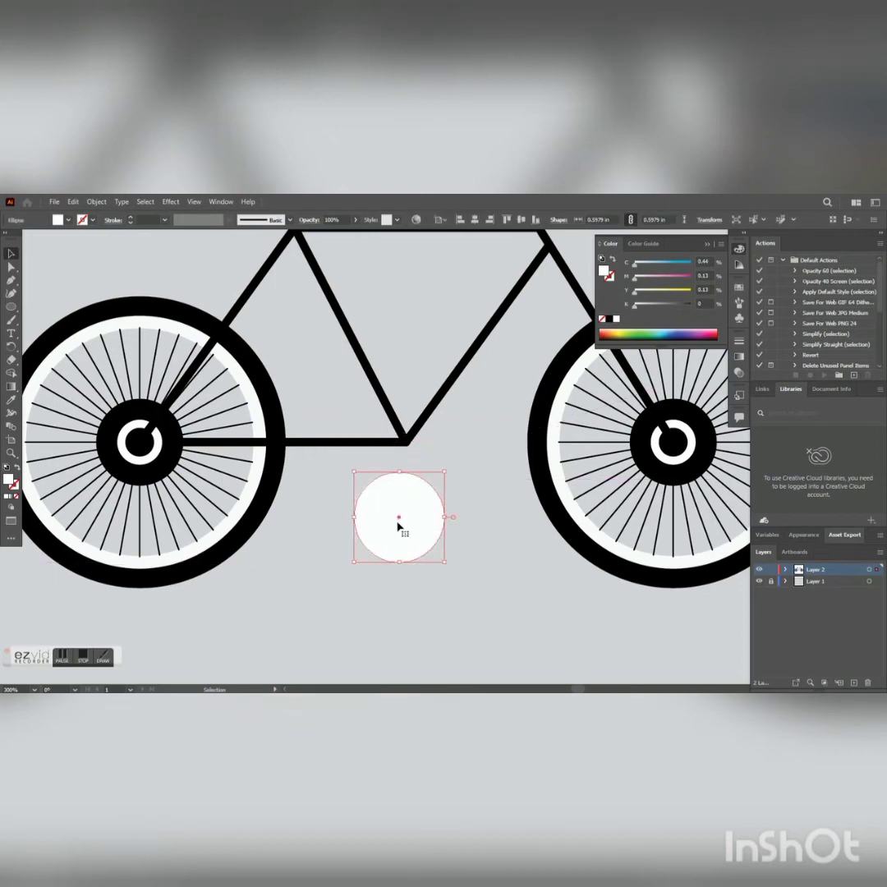
key(ctrl+z)
key(ctrl+z)
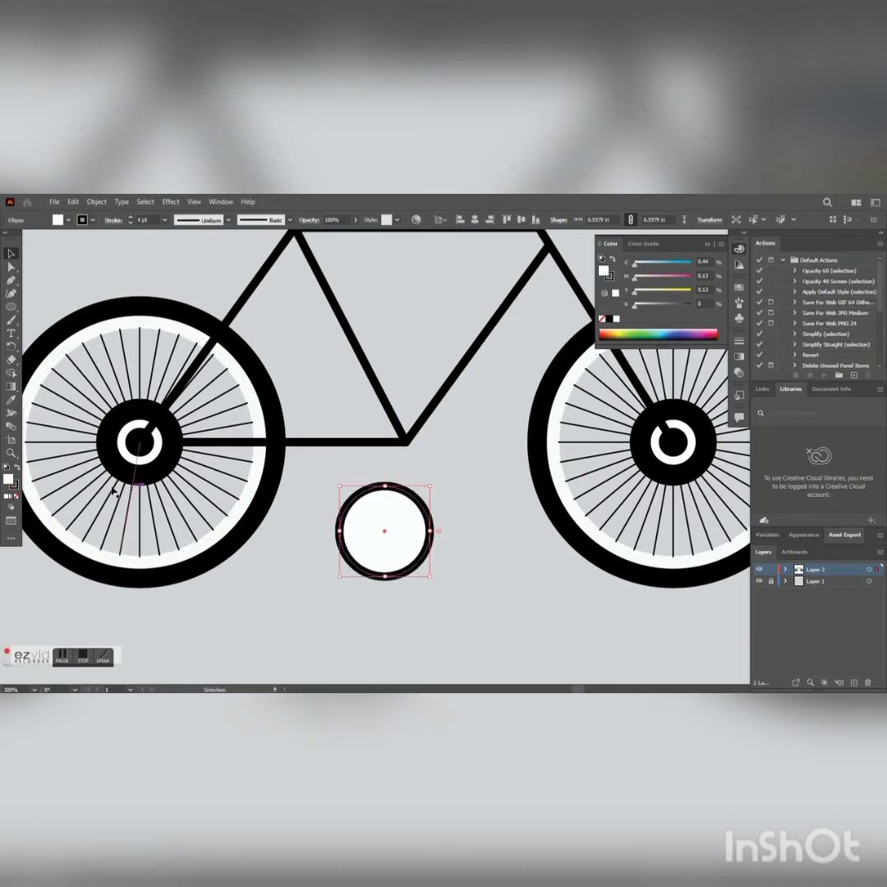
Step: Give the circle no fill and an FCFCFC stroke, and centre it on the frame's bottom vertex
click(15, 497)
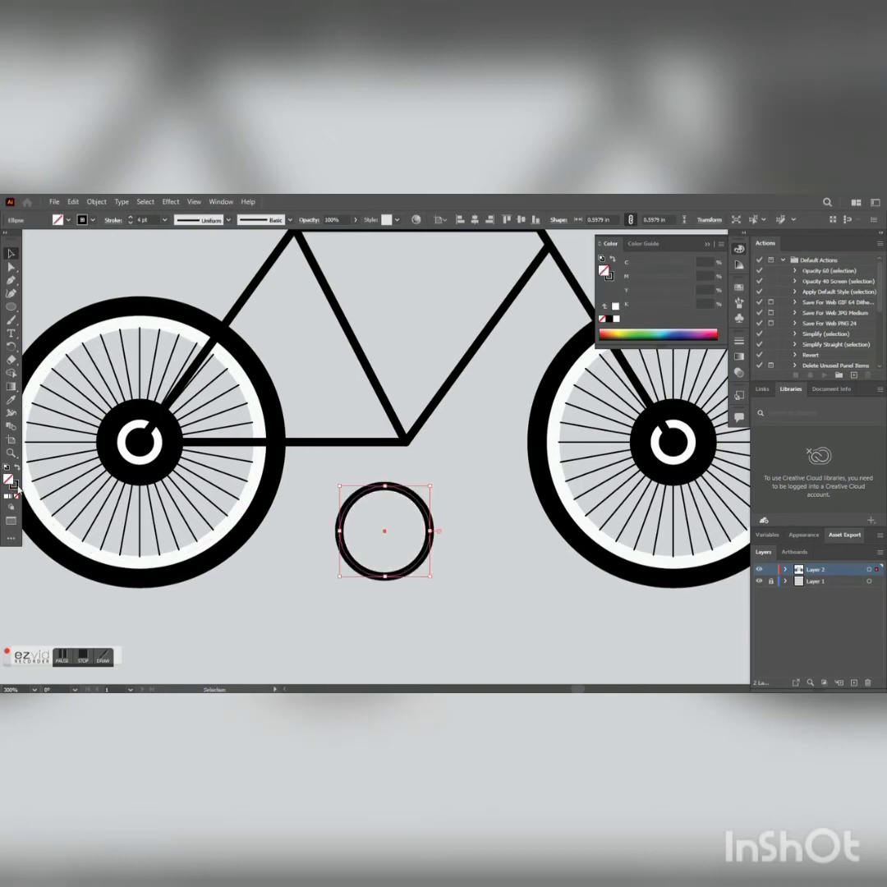
double_click(8, 479)
drag(69, 403, 41, 334)
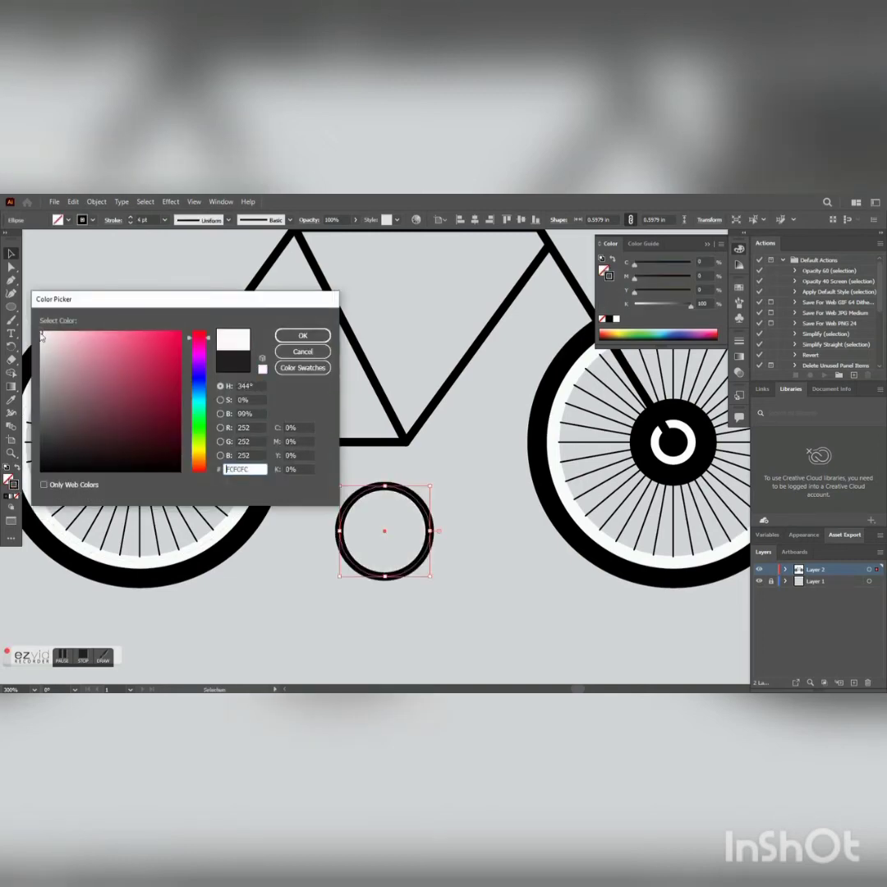
click(302, 336)
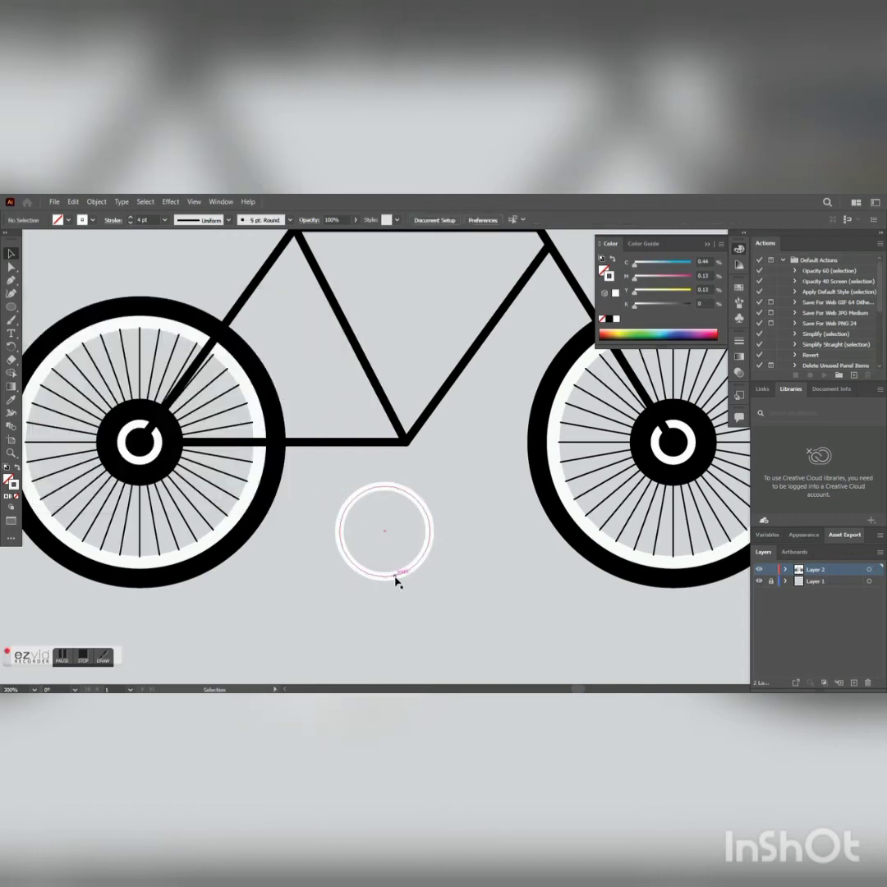
drag(386, 531, 406, 443)
click(425, 491)
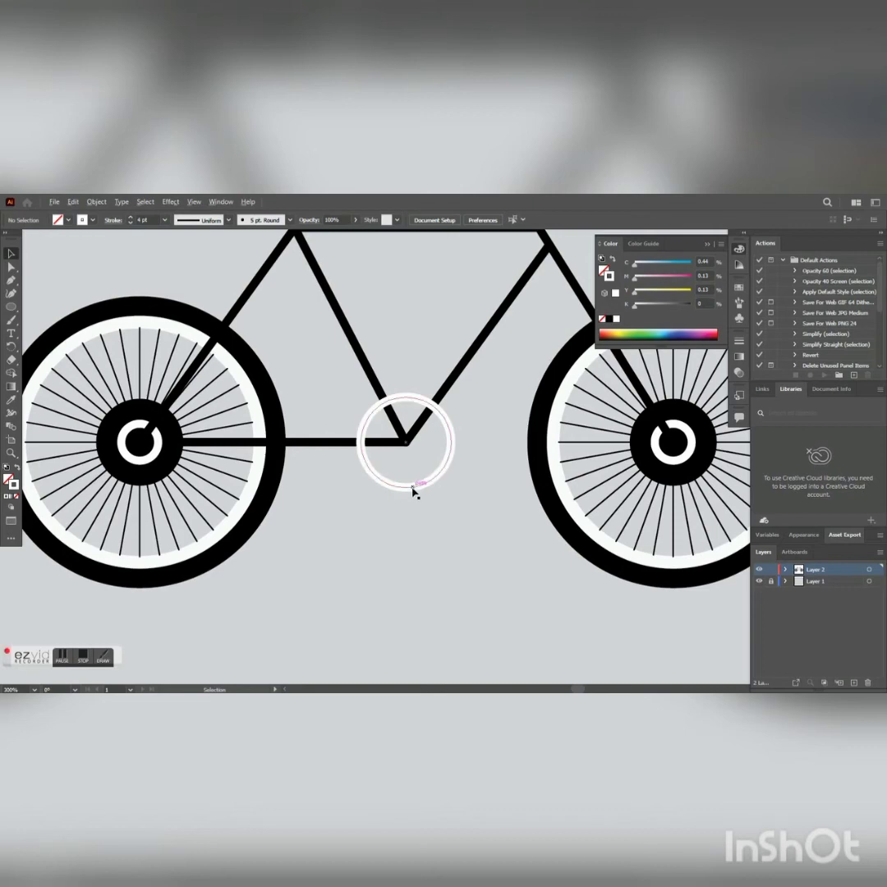
Step: Paste a copy of the white ring in front and shrink it about its centre to about 0.31 in across
scroll(415, 493, down, 2)
scroll(412, 485, up, 4)
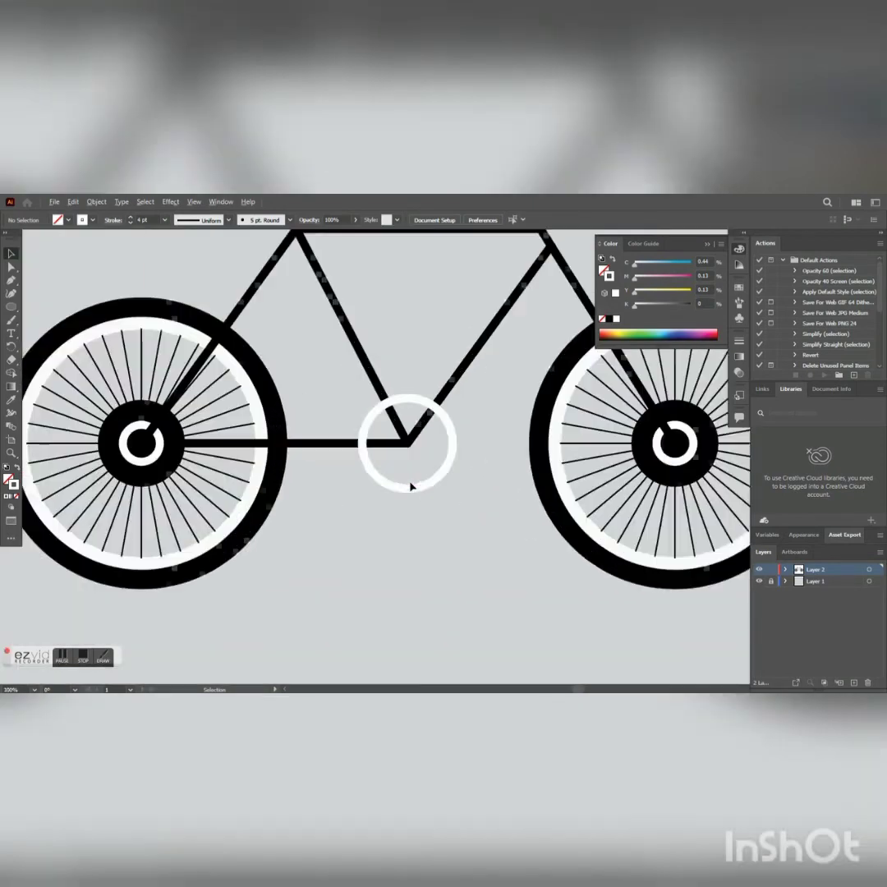
click(413, 491)
click(82, 208)
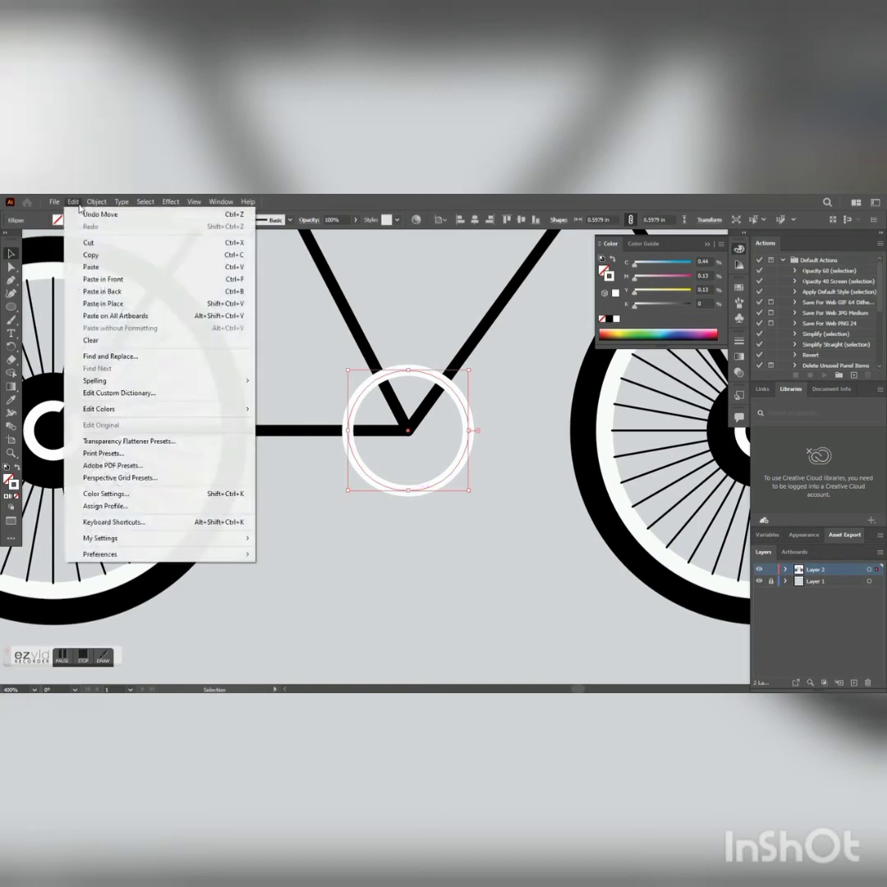
click(90, 254)
click(72, 203)
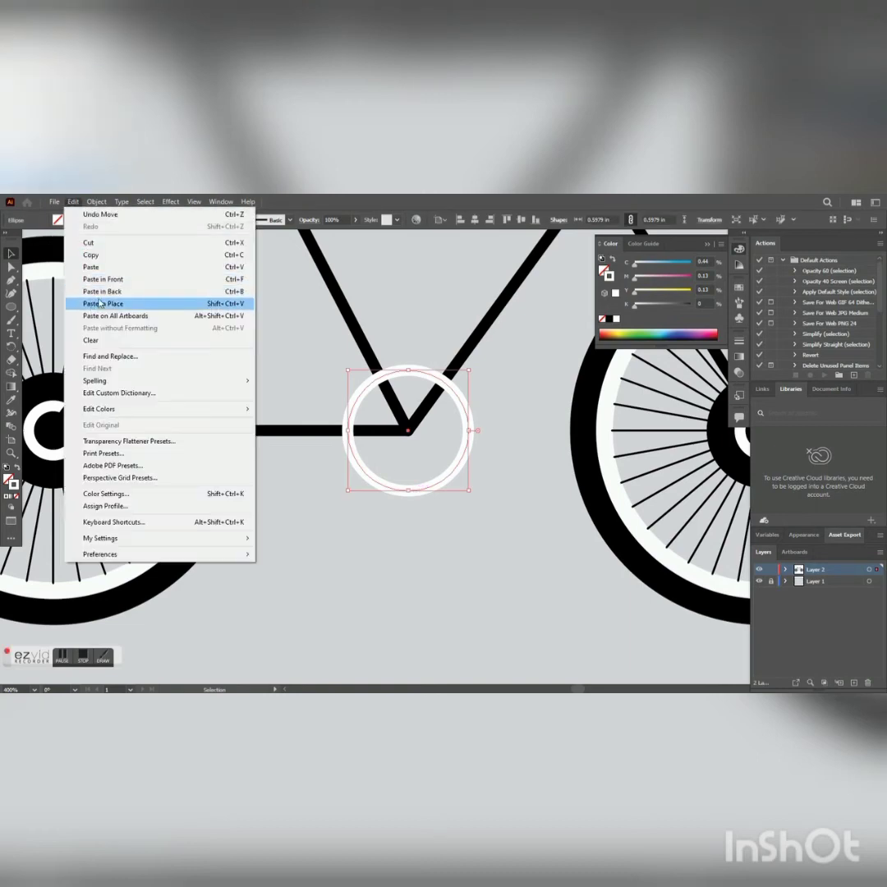
click(104, 282)
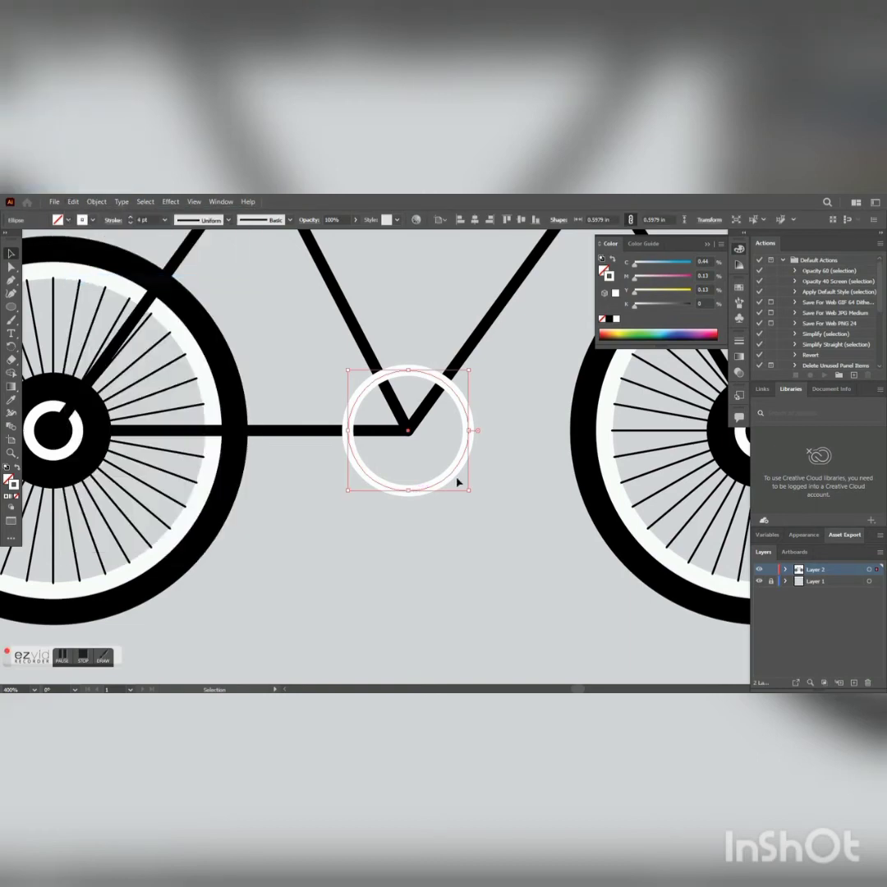
drag(468, 490, 439, 463)
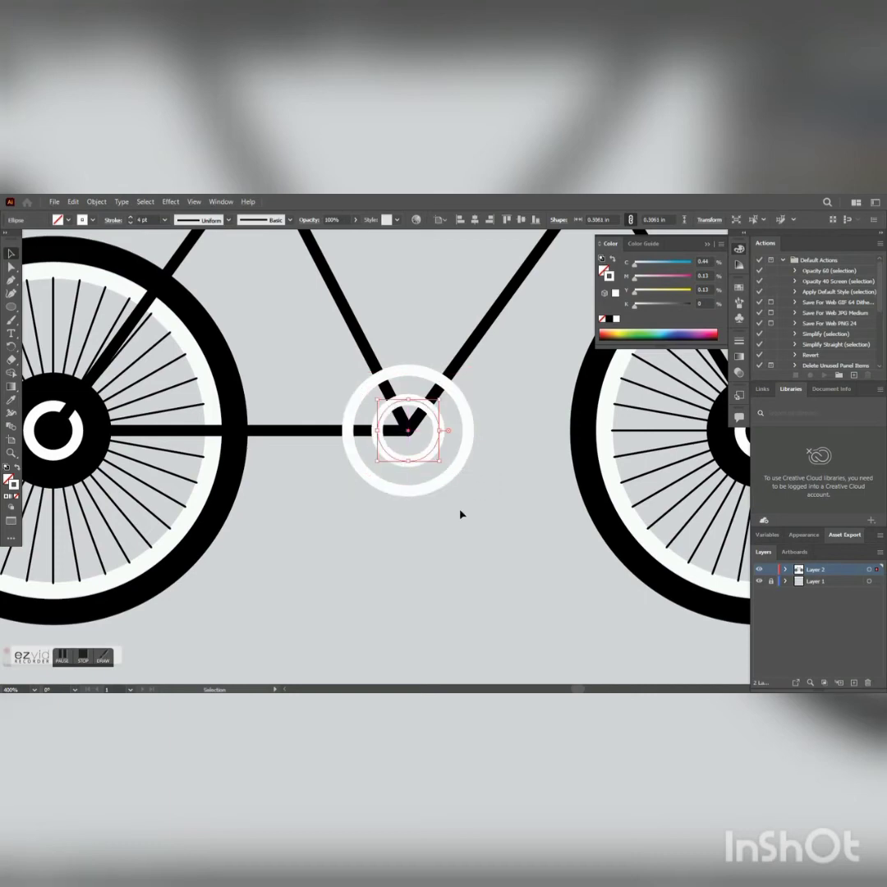
Step: Turn the inner ring into a solid disc with an FFFFFF fill and no stroke
double_click(13, 485)
text(ffffff)
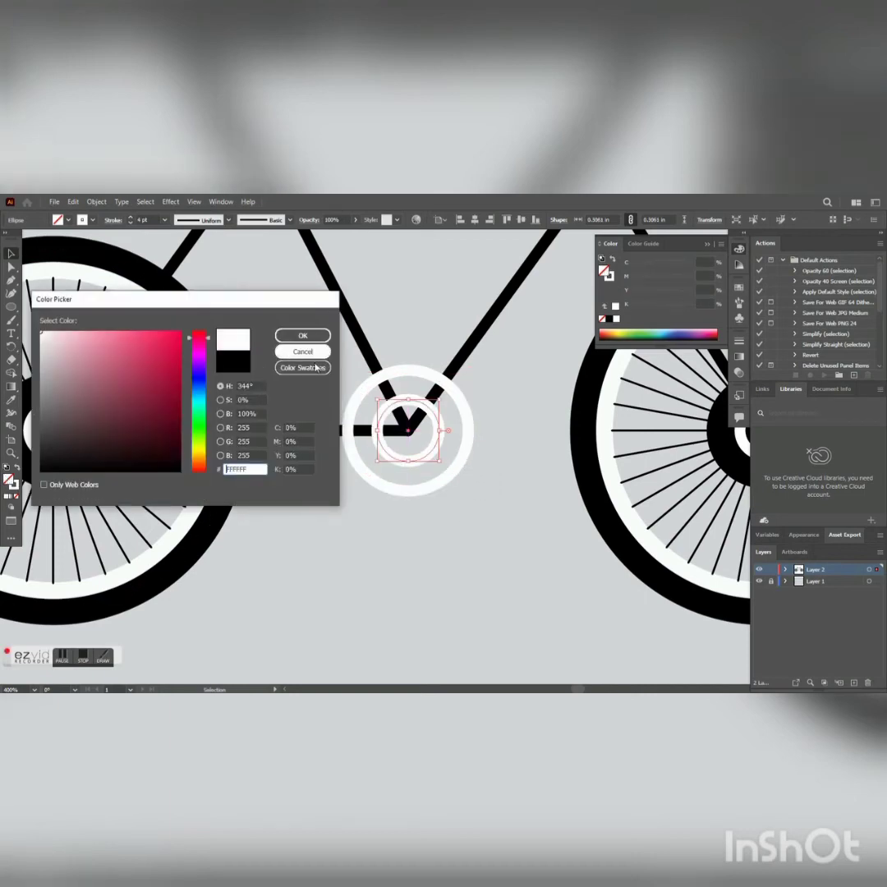
click(303, 336)
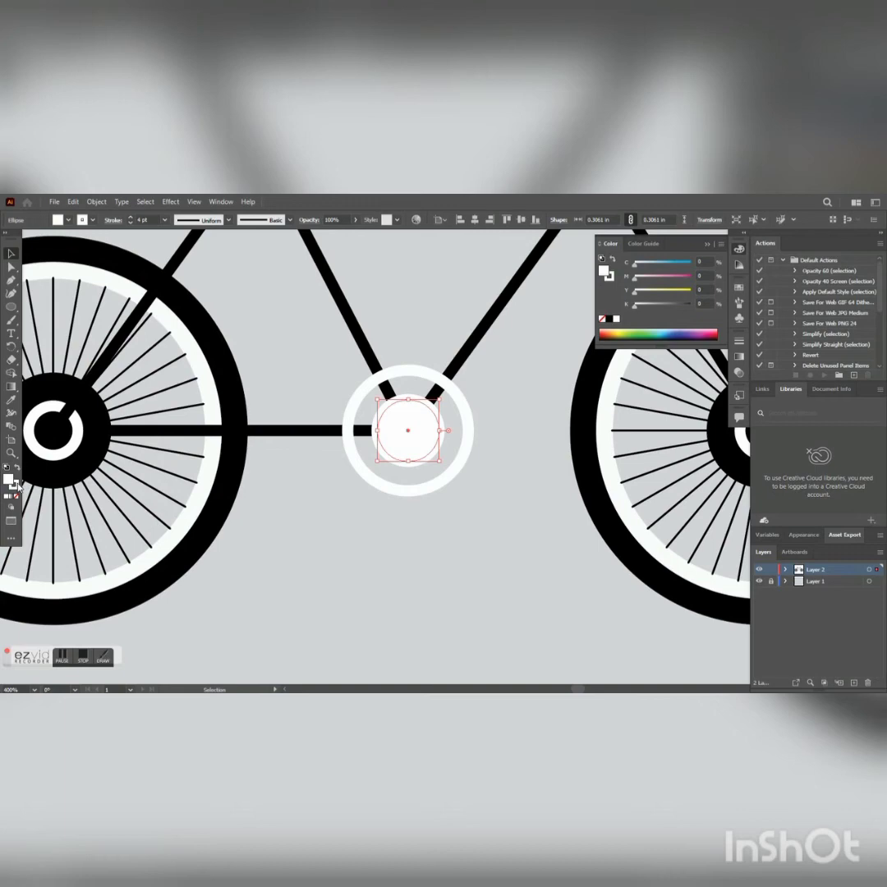
click(17, 496)
click(249, 522)
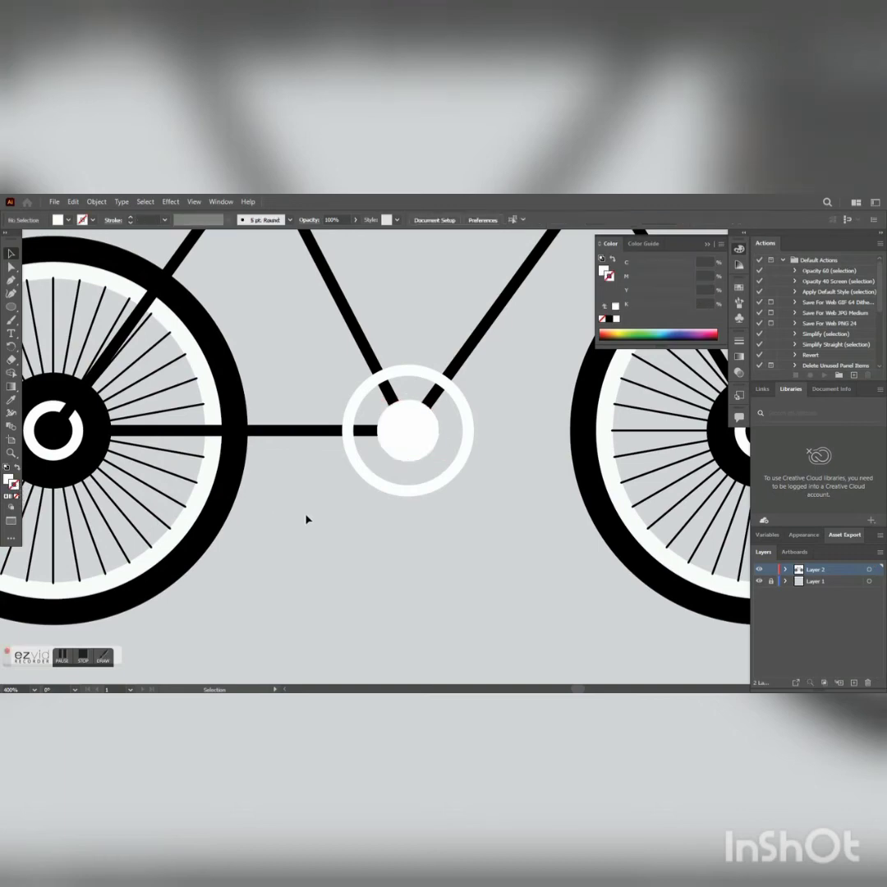
Step: Scale the white outer ring and inner disc down slightly together about their shared centre
key(ctrl+minus)
key(ctrl+minus)
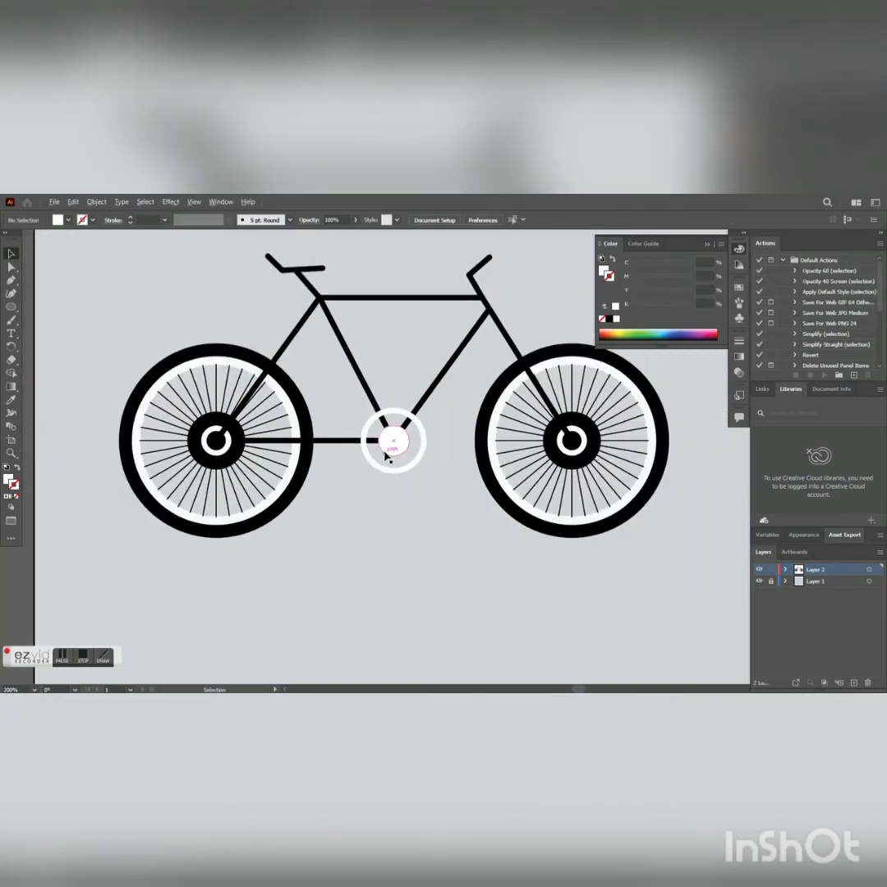
key(ctrl+plus)
key(ctrl+plus)
key(ctrl+plus)
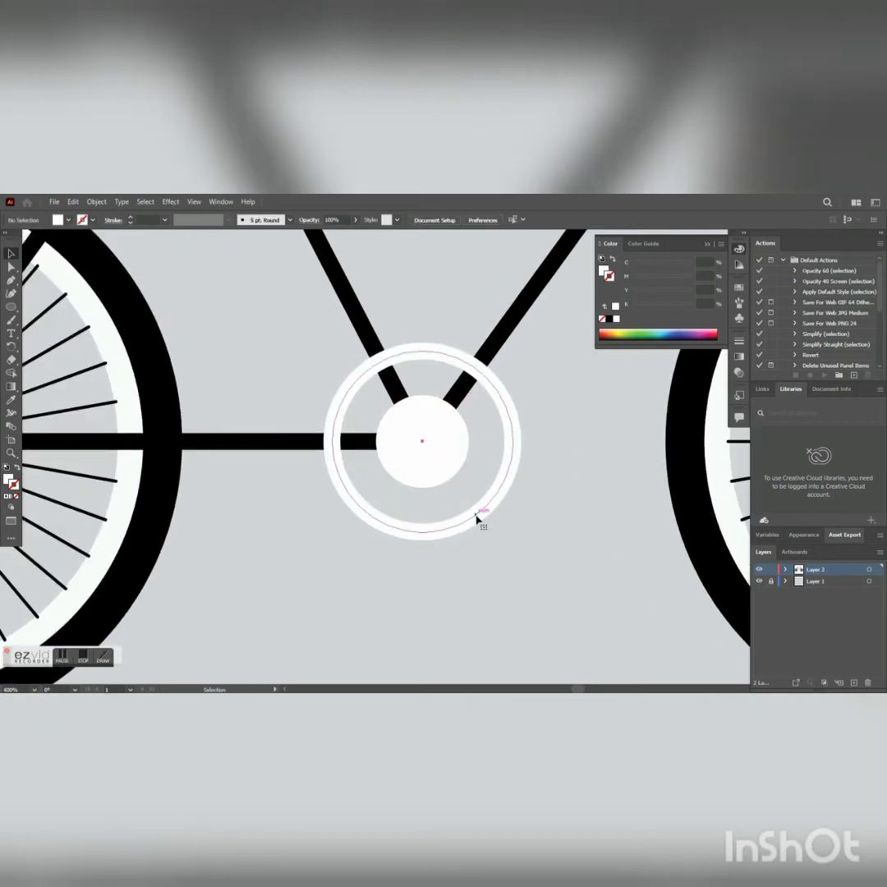
click(477, 520)
drag(520, 539, 463, 481)
click(436, 469)
click(451, 559)
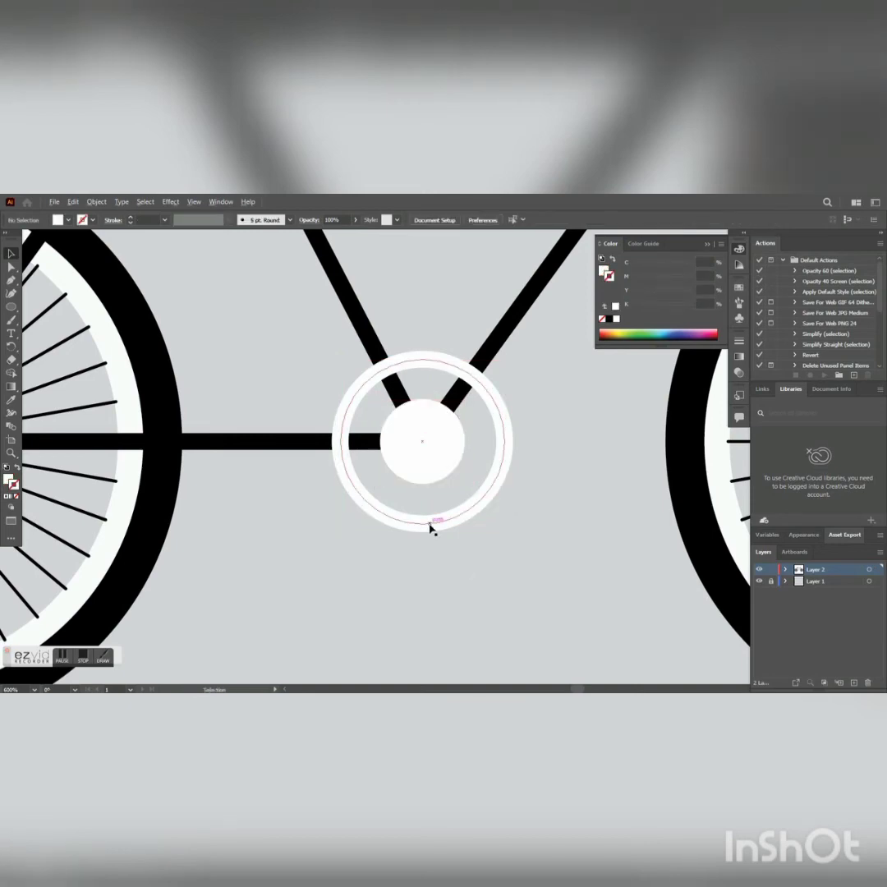
Step: Draw a small circle about 0.12 in across below the chain line and fill it with black (000000)
scroll(430, 527, down, 1)
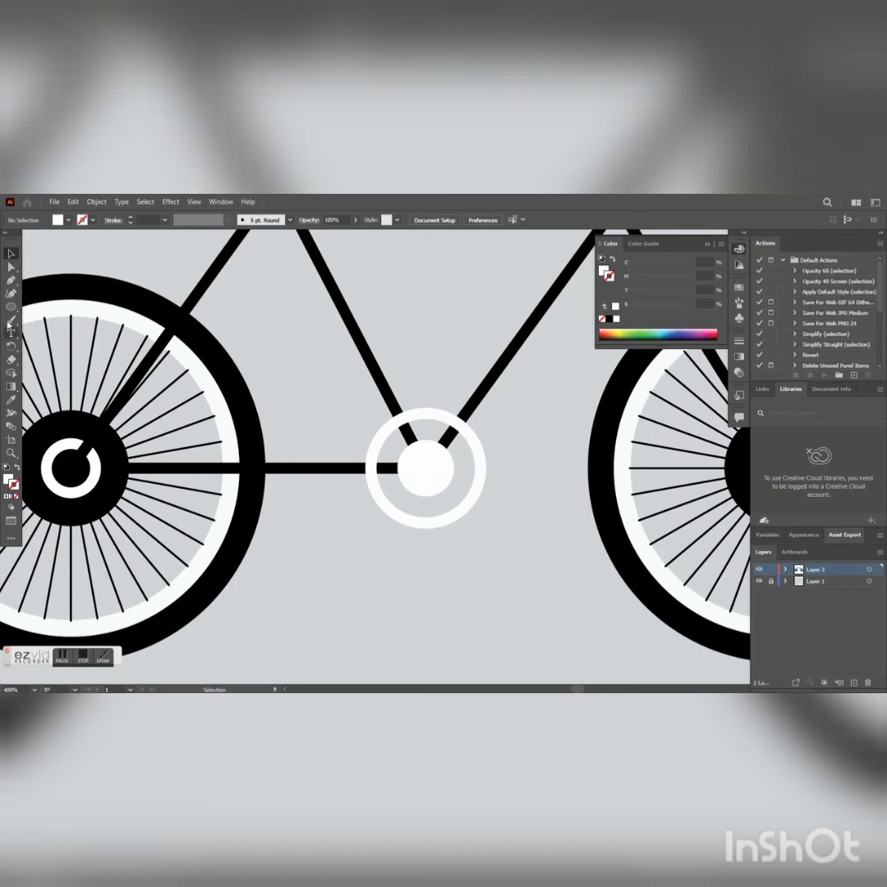
click(10, 306)
drag(337, 552, 361, 575)
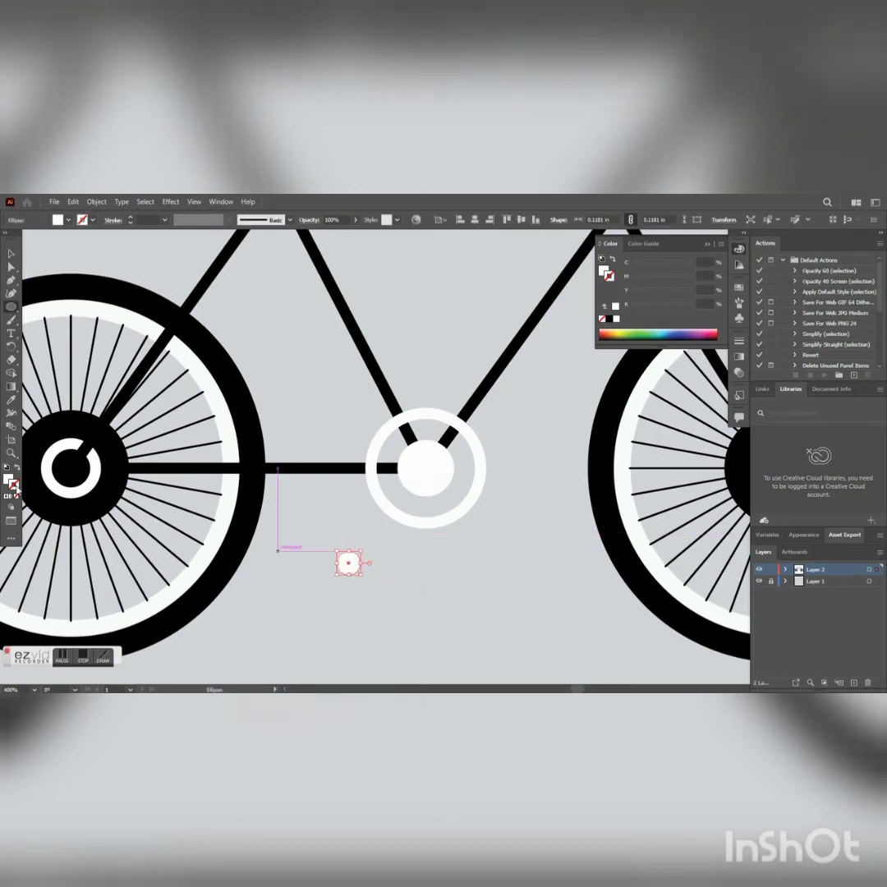
double_click(8, 479)
click(41, 469)
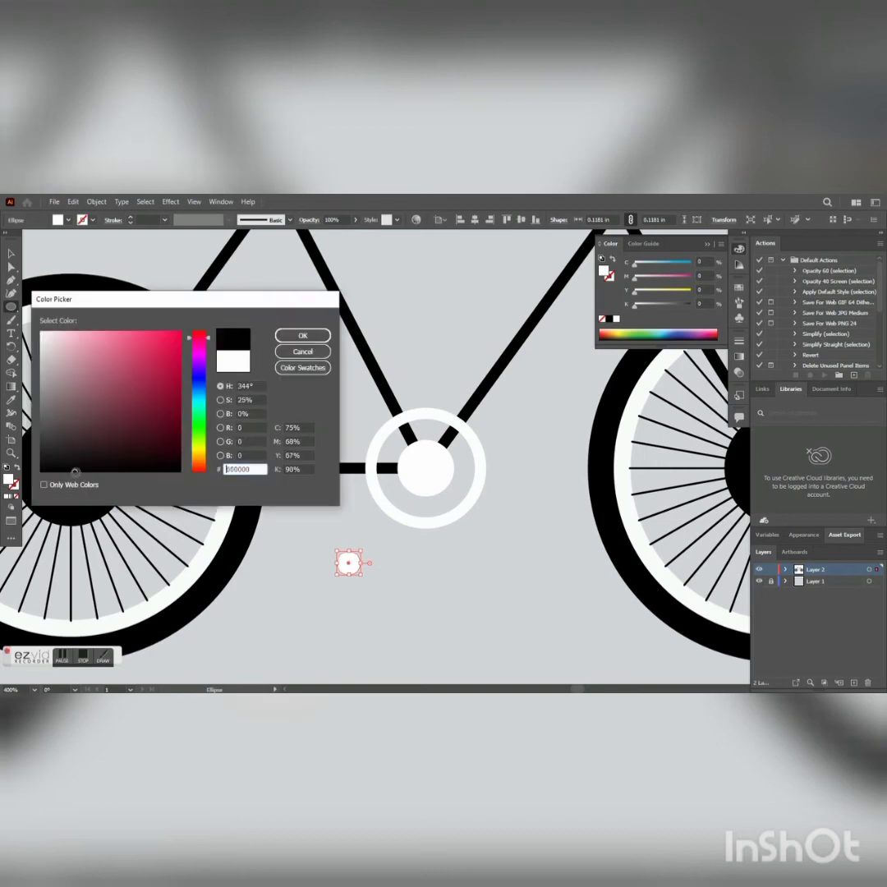
click(302, 335)
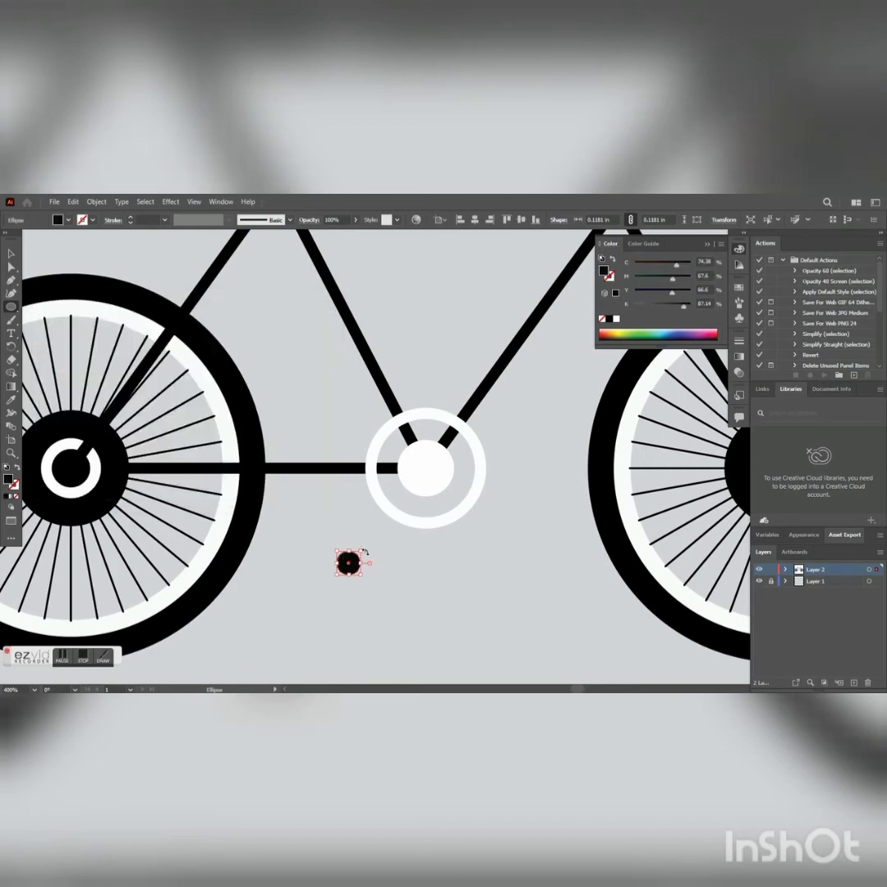
Step: Move the small black circle onto the centre of the white disc at the frame's bottom vertex
click(12, 253)
click(372, 583)
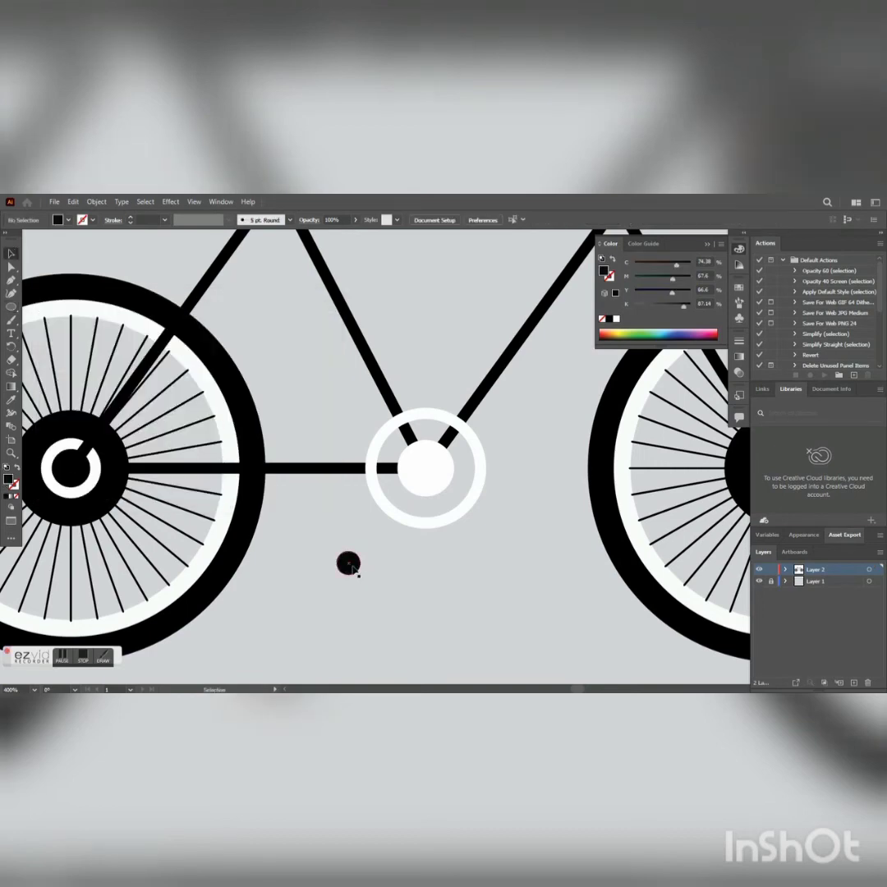
click(349, 568)
drag(350, 565, 427, 470)
click(401, 571)
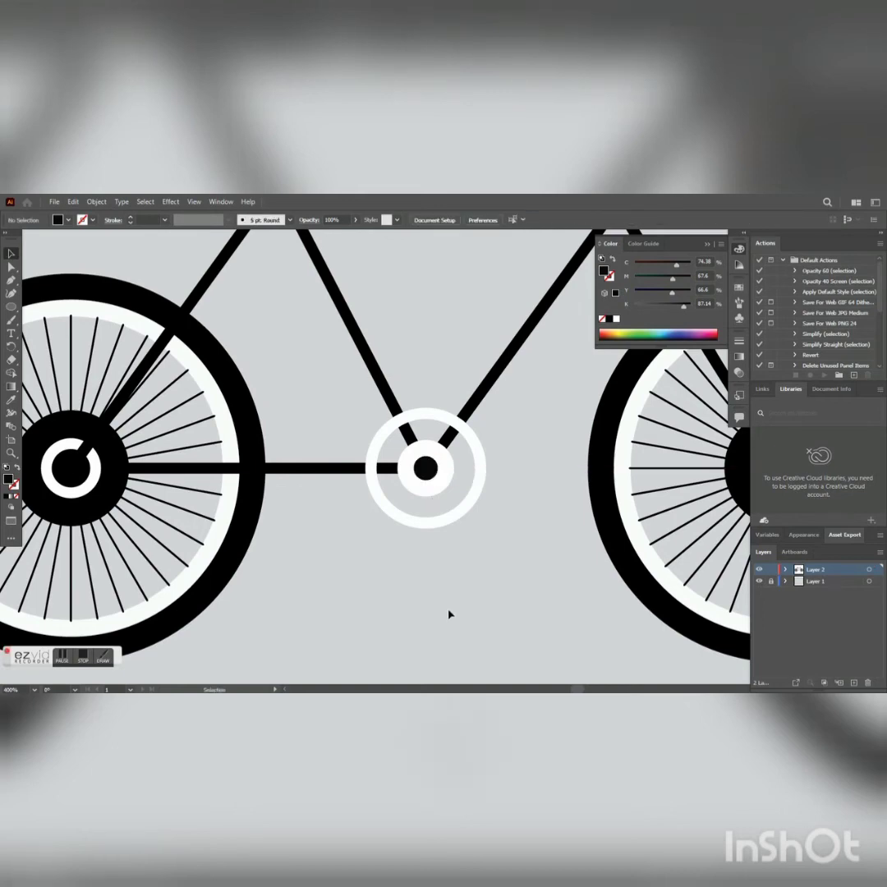
Step: Draw a diagonal crank line from the chainring's centre to just beyond the white ring's lower edge and give it a black stroke
drag(450, 588, 415, 512)
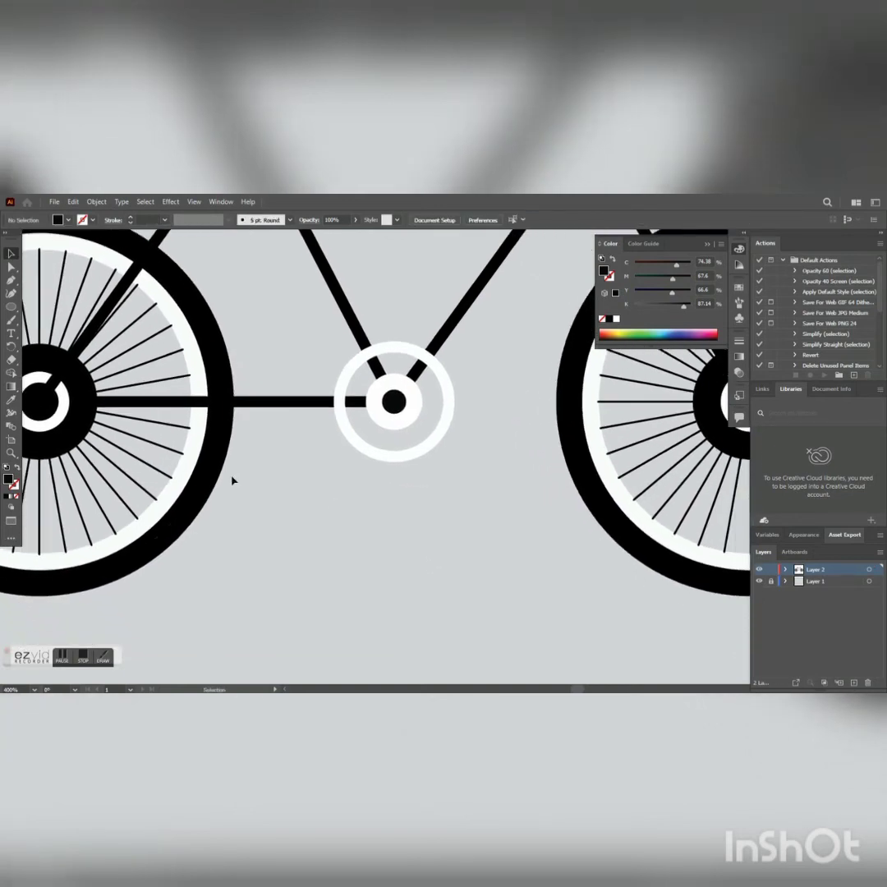
click(11, 306)
drag(395, 402, 450, 480)
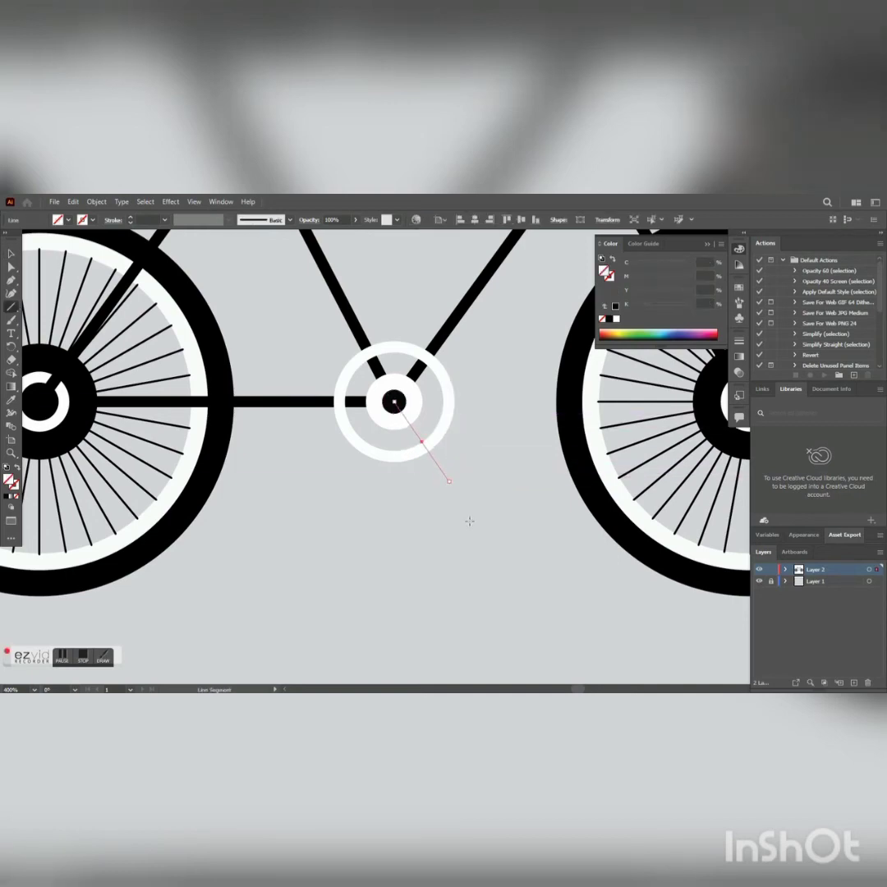
double_click(13, 484)
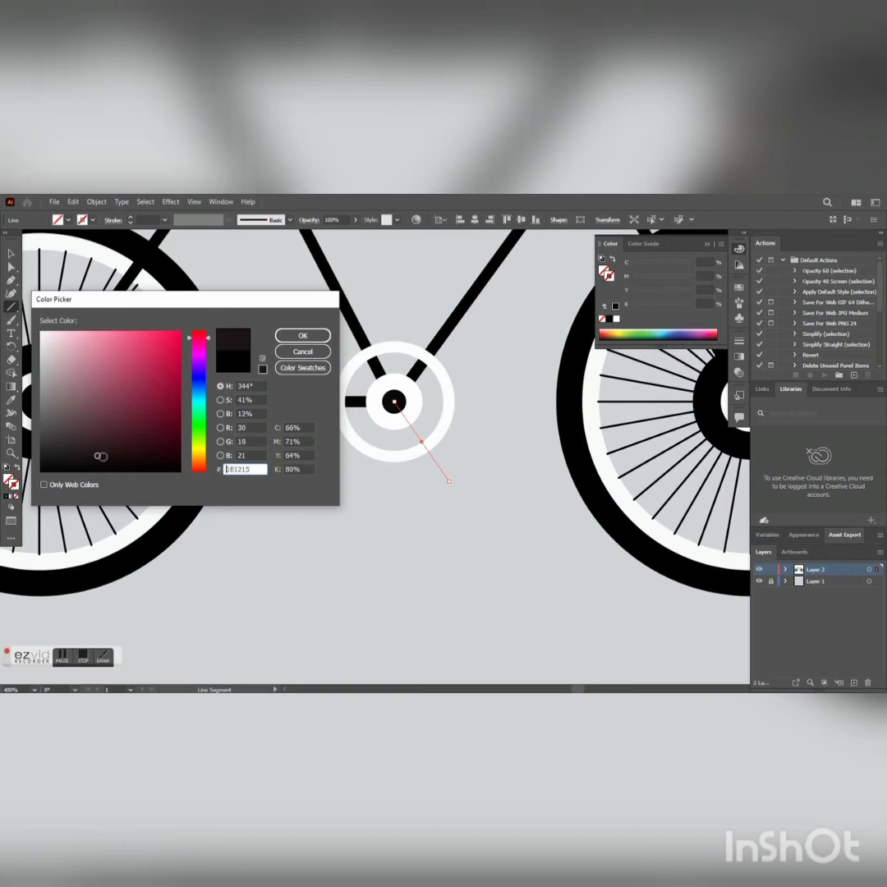
click(302, 336)
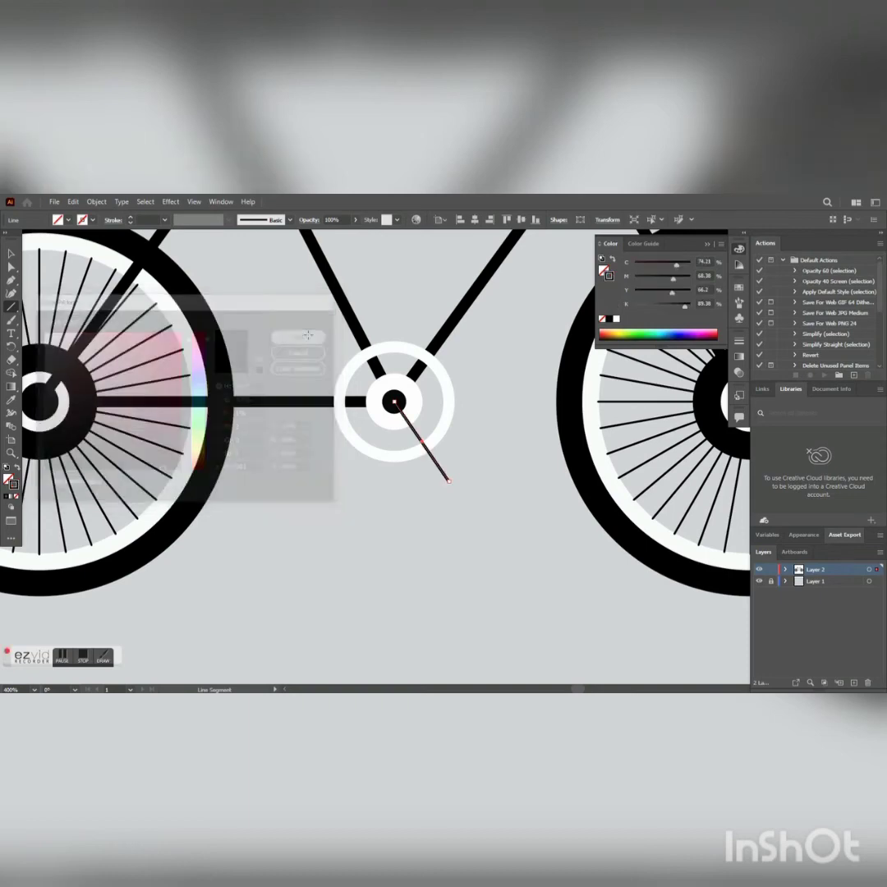
Step: Set the crank line's stroke weight to 3 pt with round caps
click(130, 218)
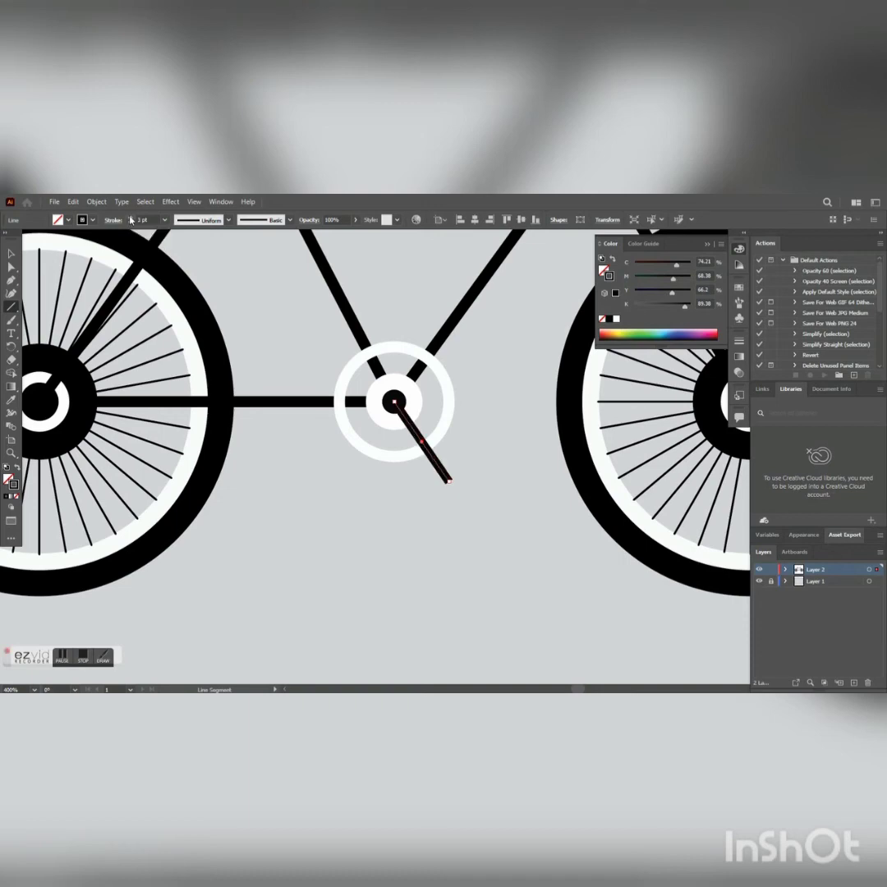
click(108, 220)
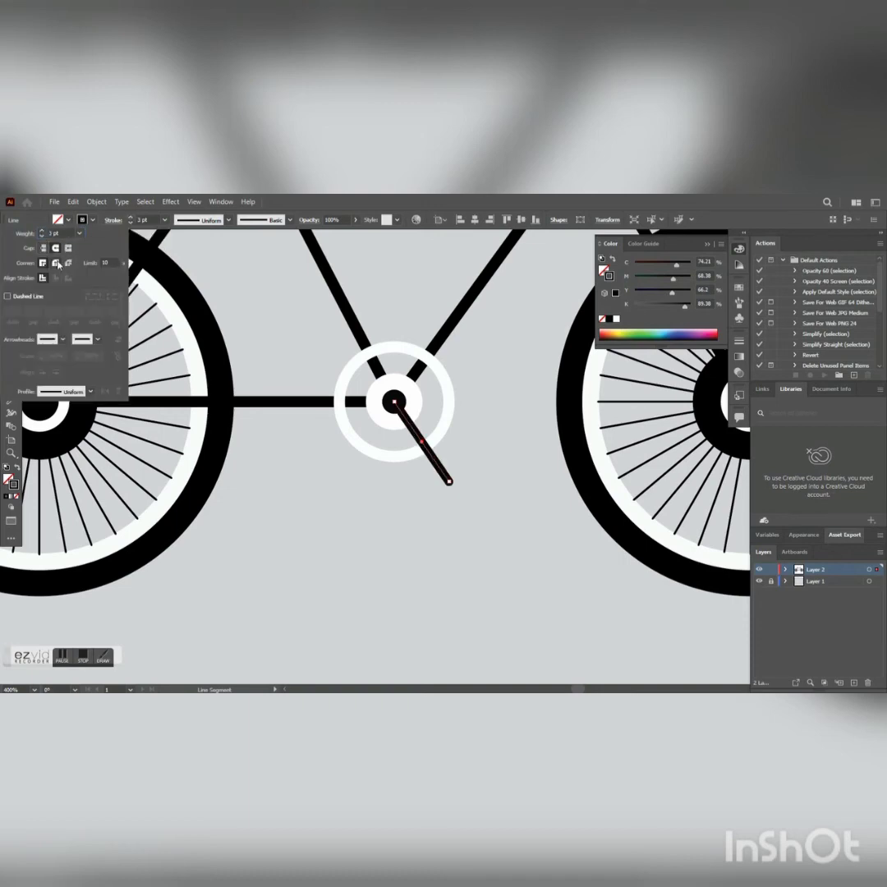
click(276, 478)
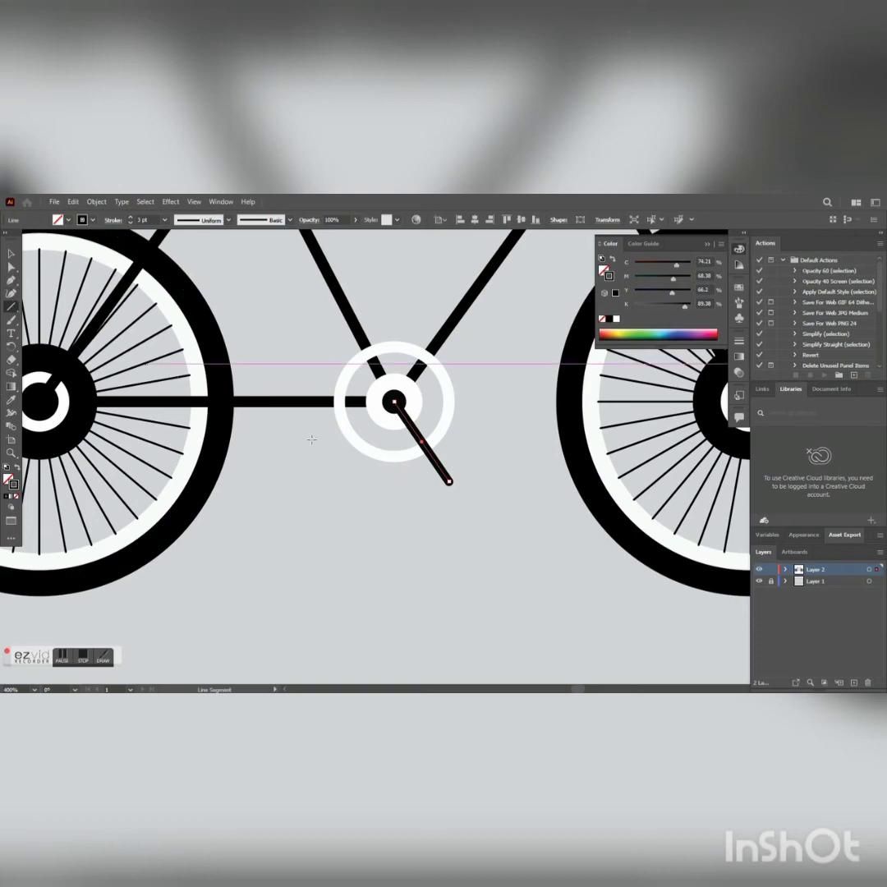
Step: Draw a short slanted pedal bar across the crank's lower end with the same 3 pt black round-capped stroke
drag(417, 500, 474, 465)
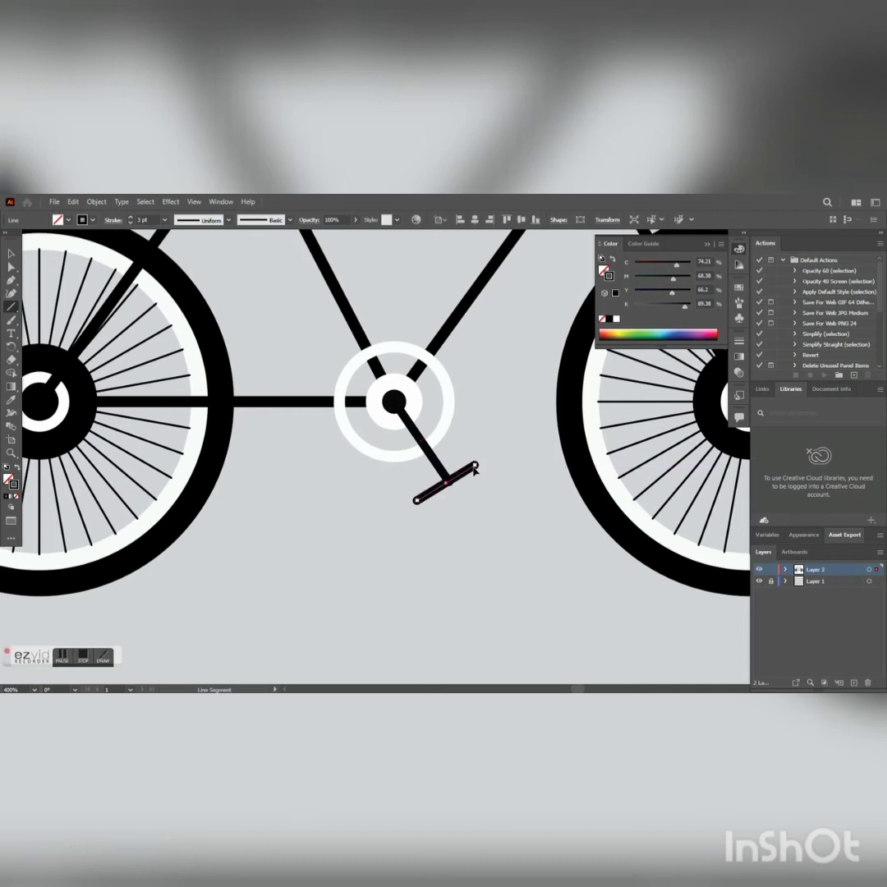
click(10, 253)
click(485, 548)
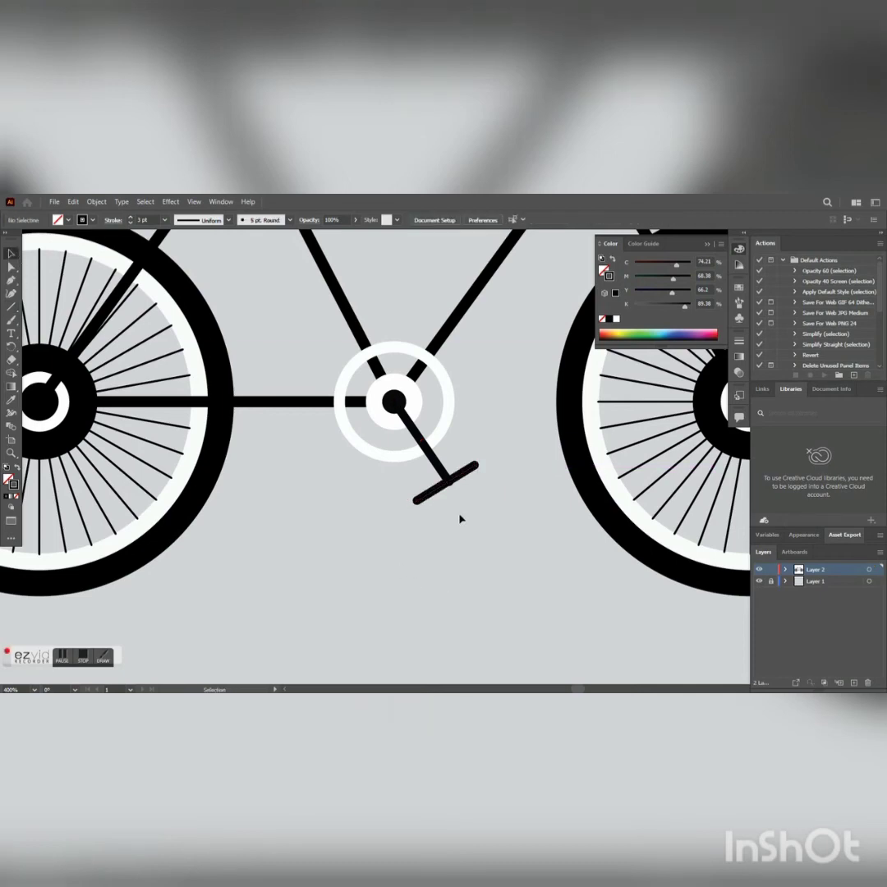
Step: Adjust the pedal bar's position so that its midpoint sits on the crank's lower end
scroll(464, 496, up, 2)
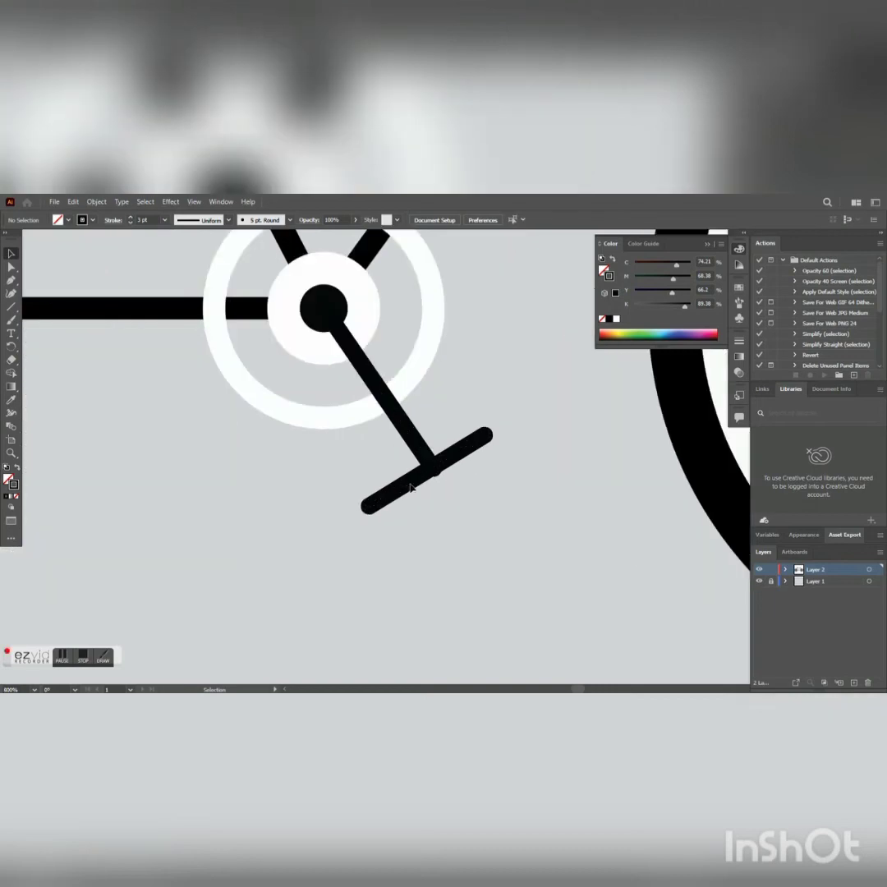
click(411, 483)
key(Right)
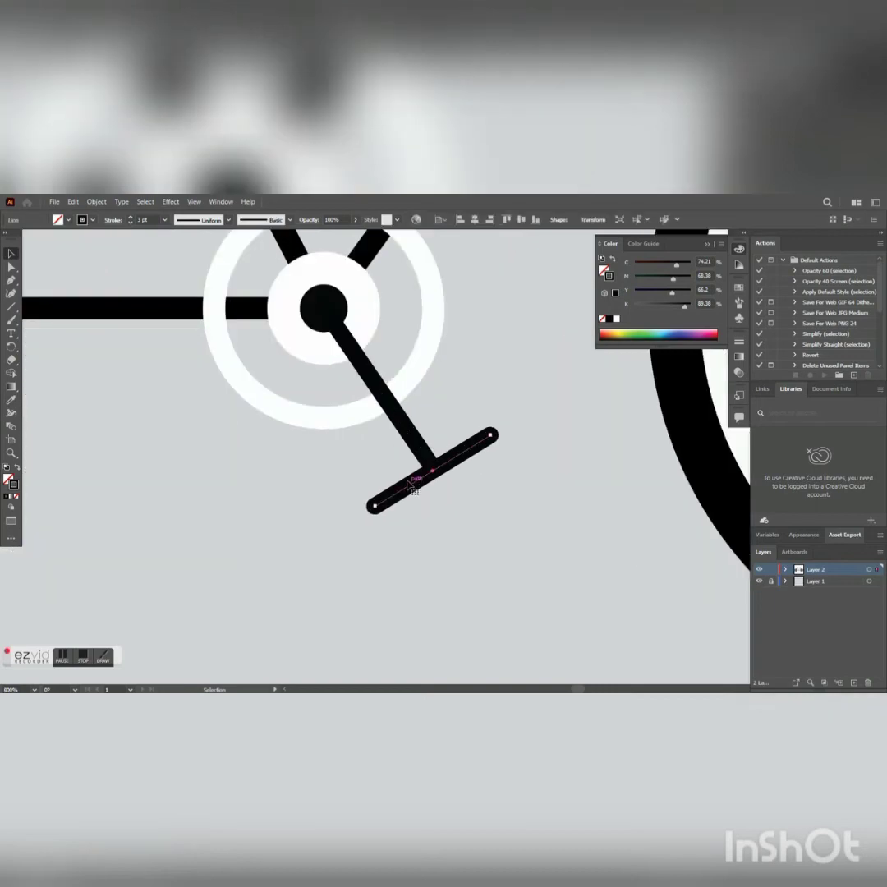
key(Right)
key(Up)
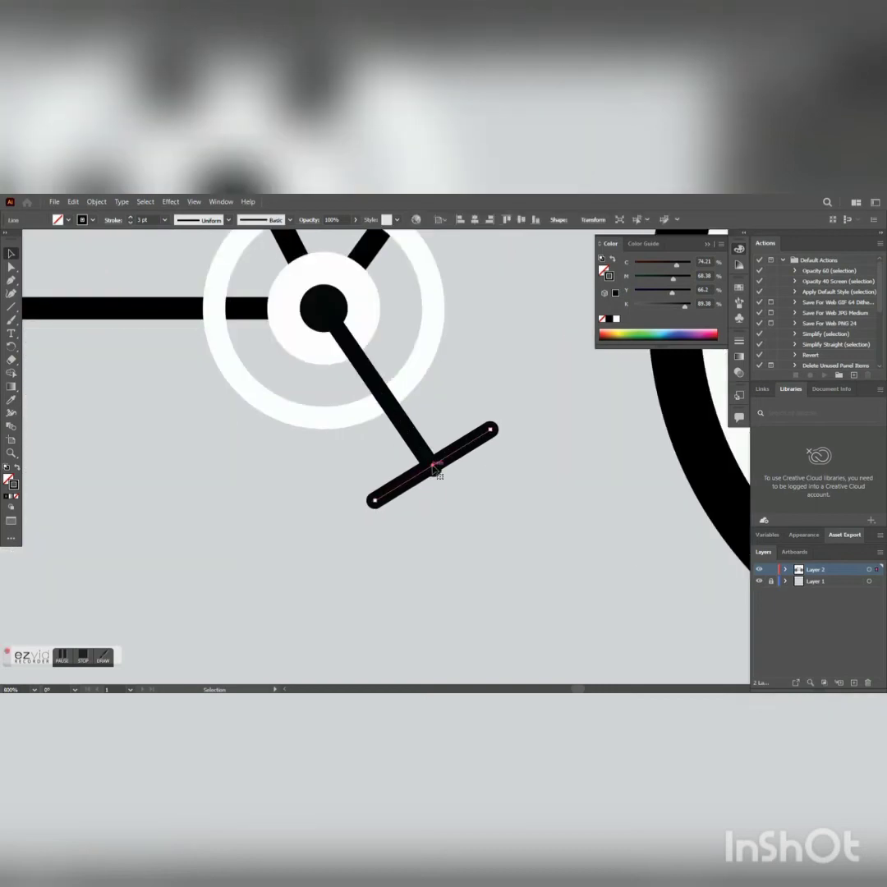
drag(434, 470, 435, 473)
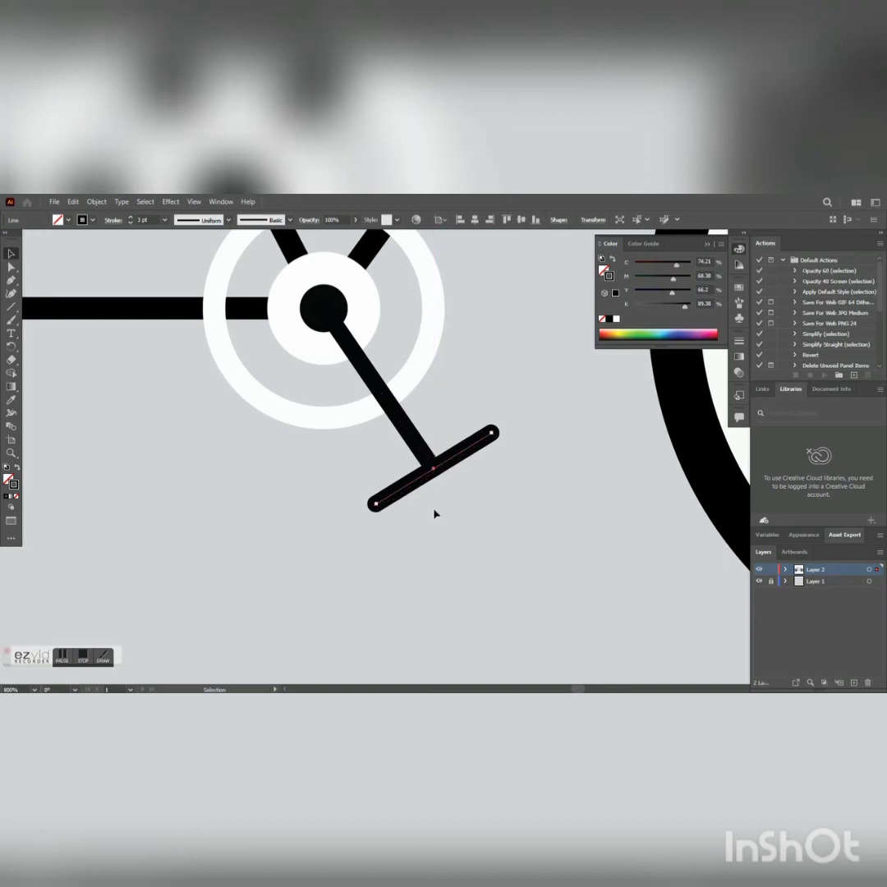
click(435, 515)
Step: Try a white stroke on the crank line
click(398, 415)
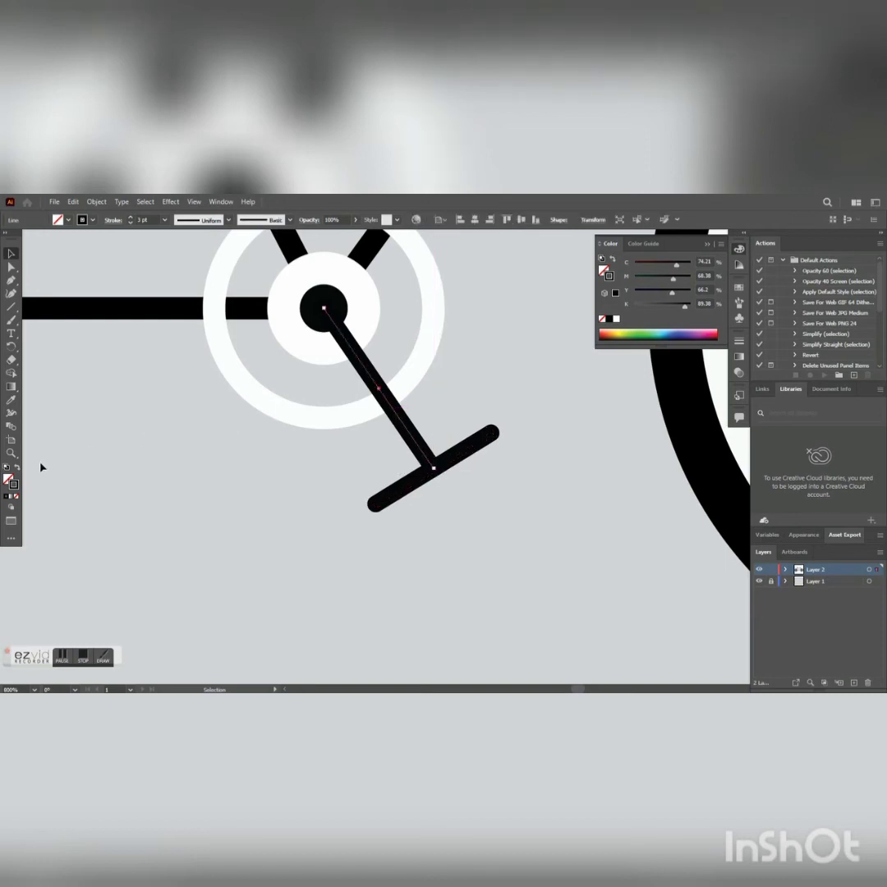
double_click(13, 485)
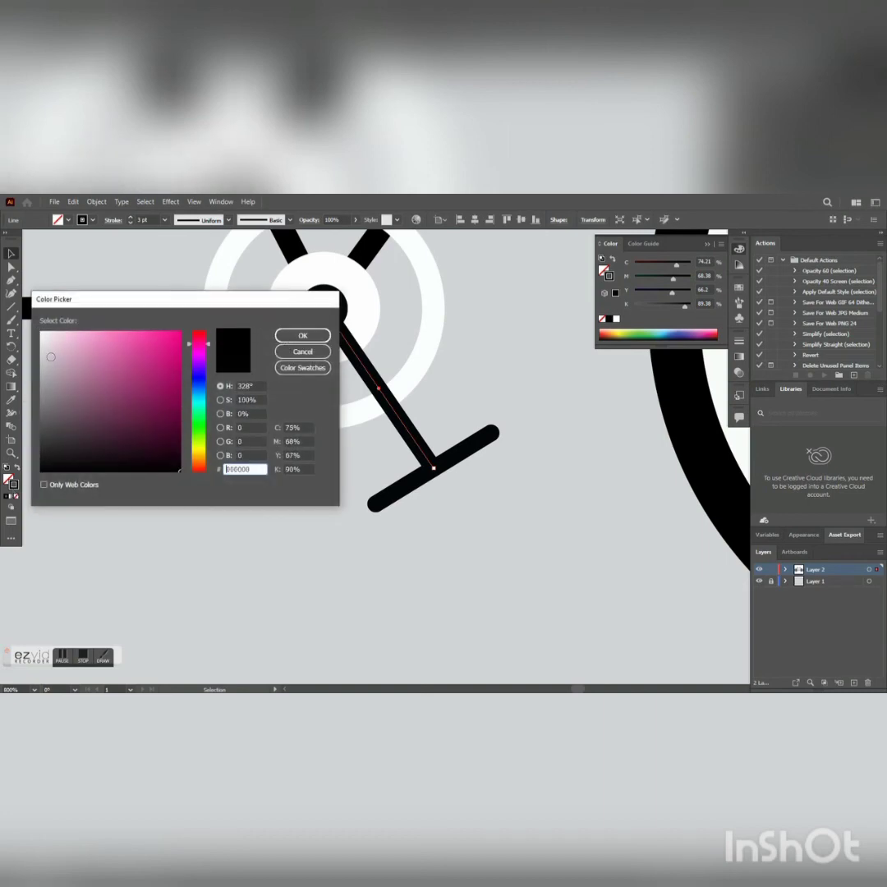
click(41, 333)
click(302, 335)
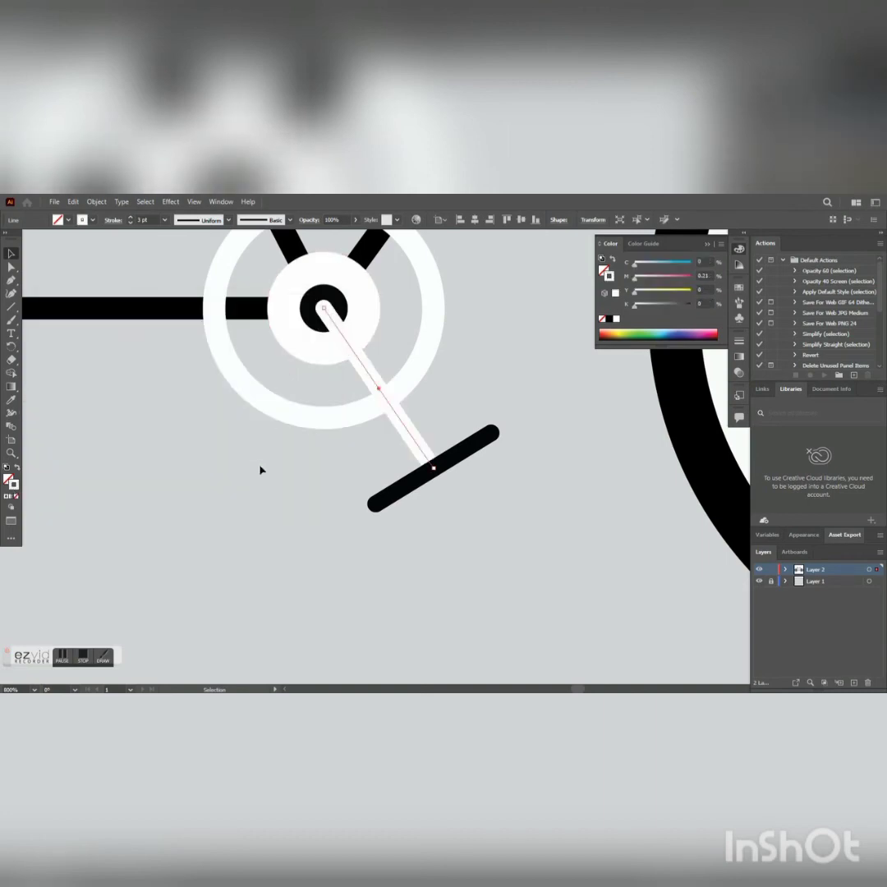
click(260, 480)
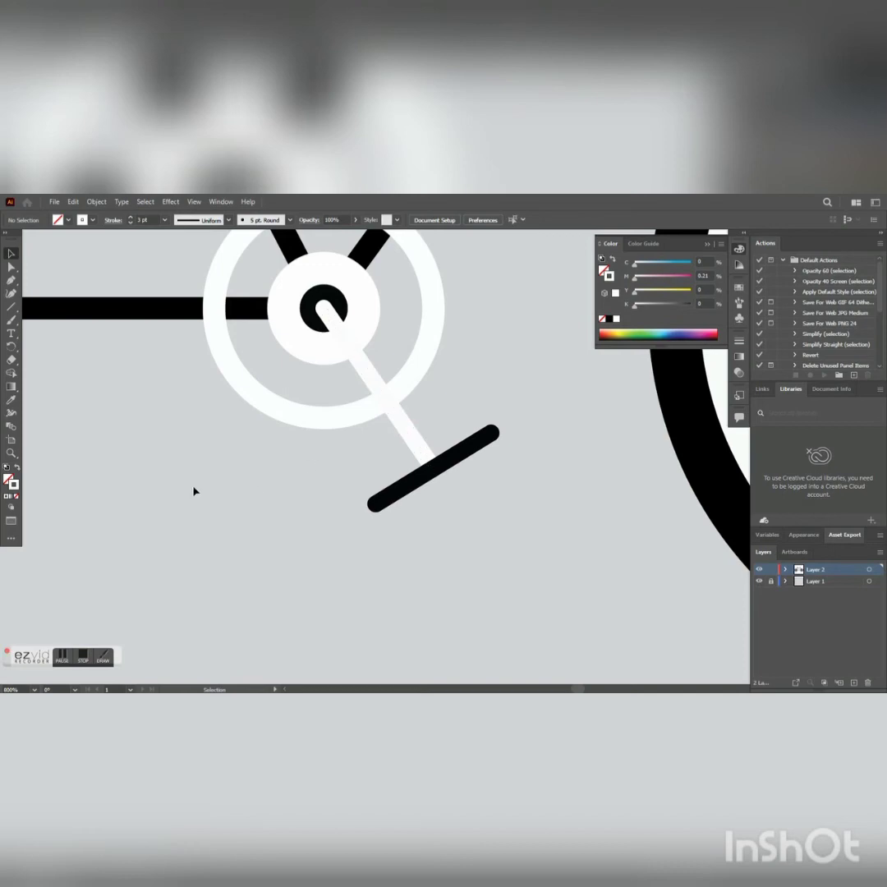
Step: Set the crank line's stroke back to black (000000)
click(398, 421)
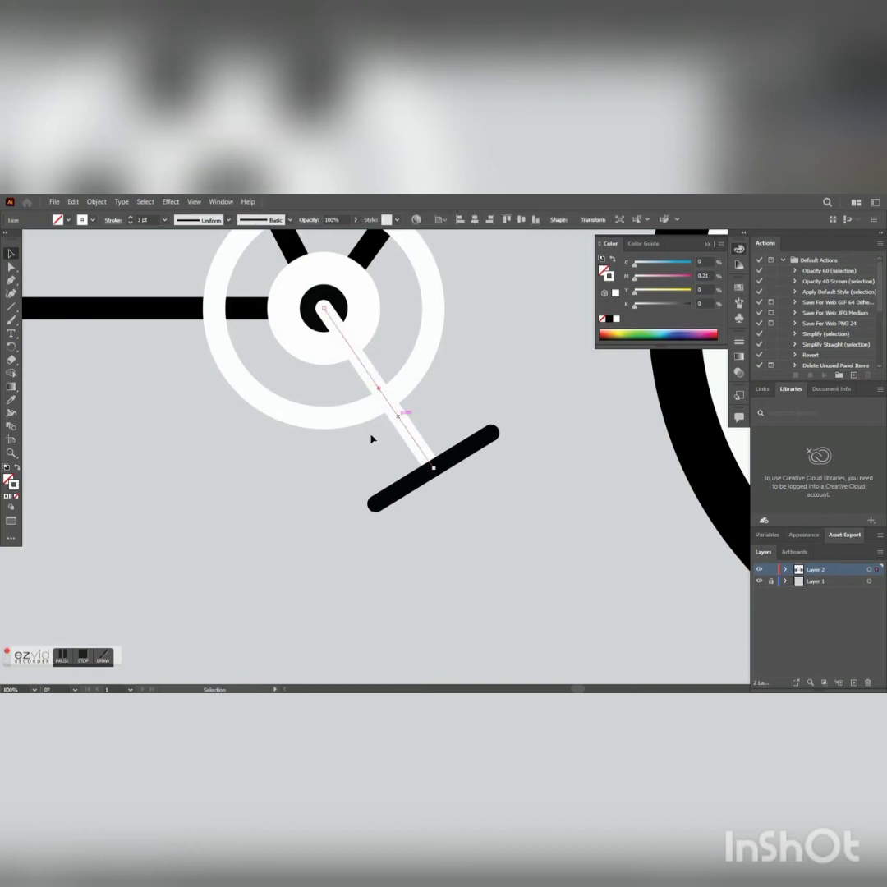
double_click(13, 486)
click(44, 473)
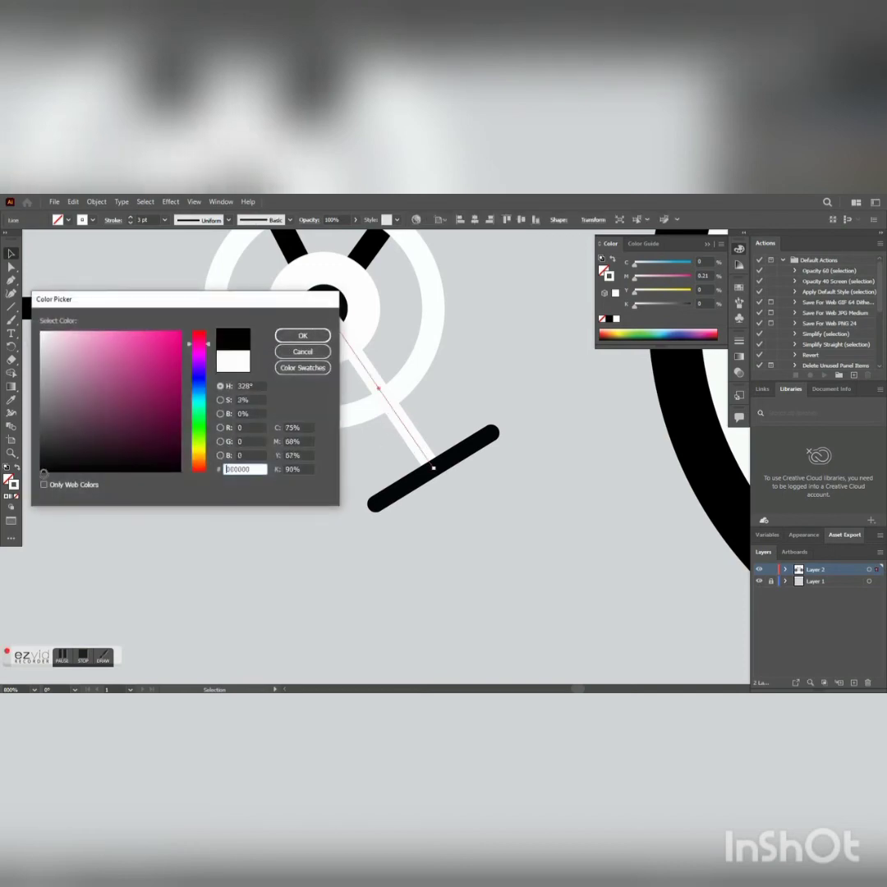
click(301, 336)
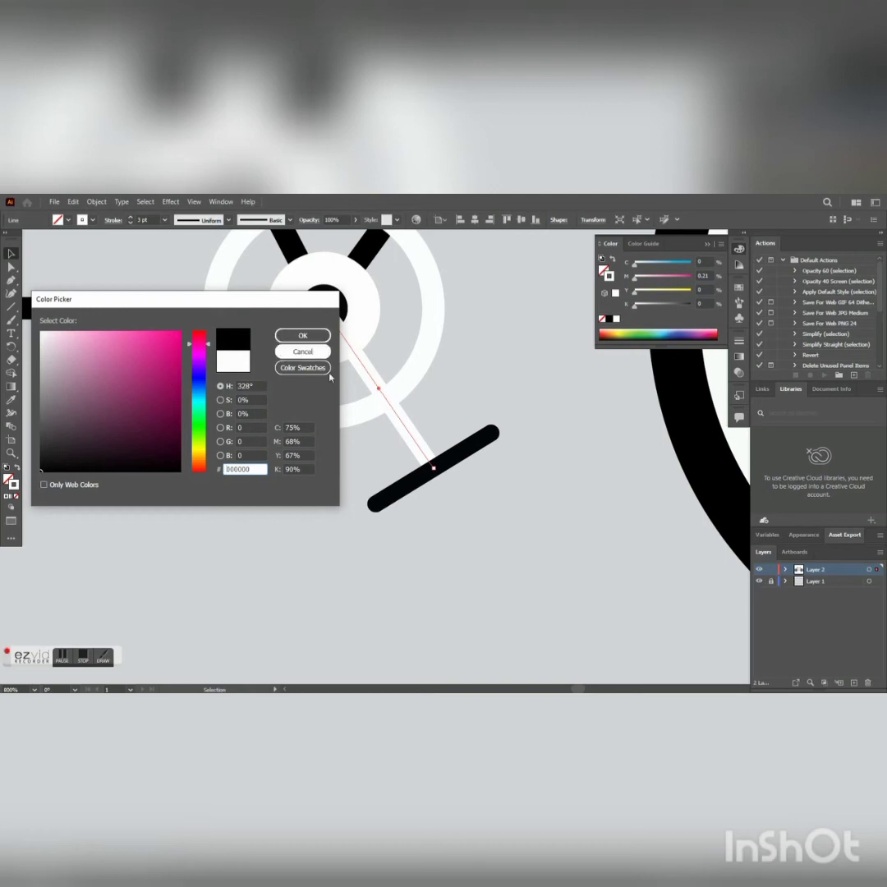
click(293, 341)
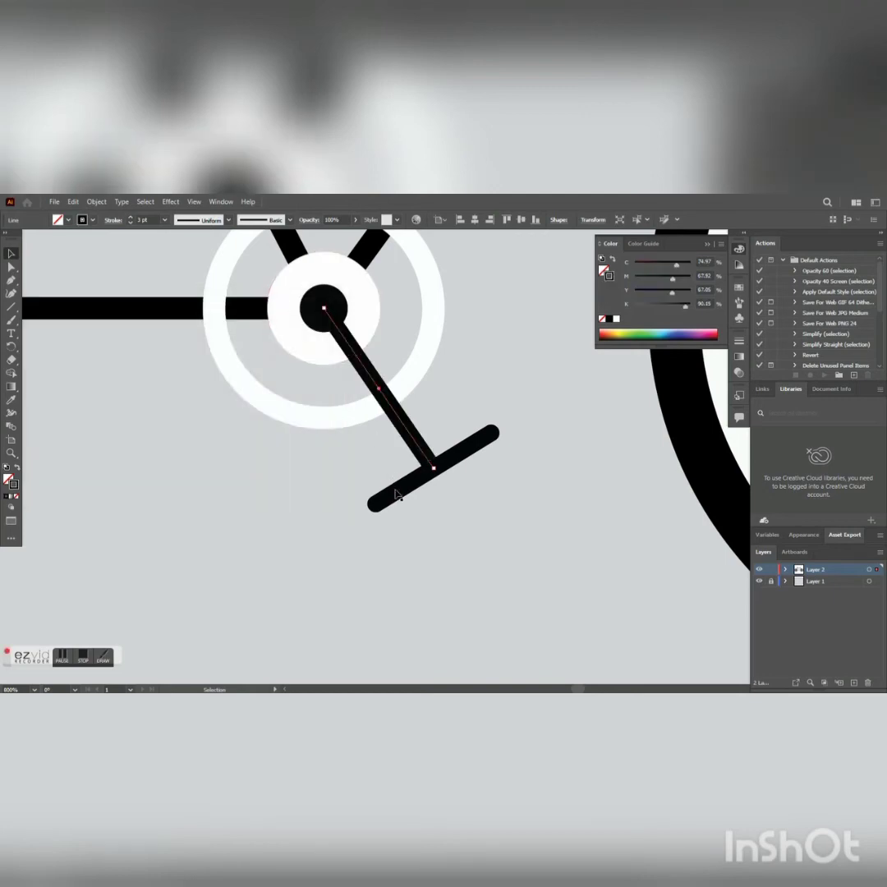
Step: Change the pedal bar's stroke to white
click(403, 492)
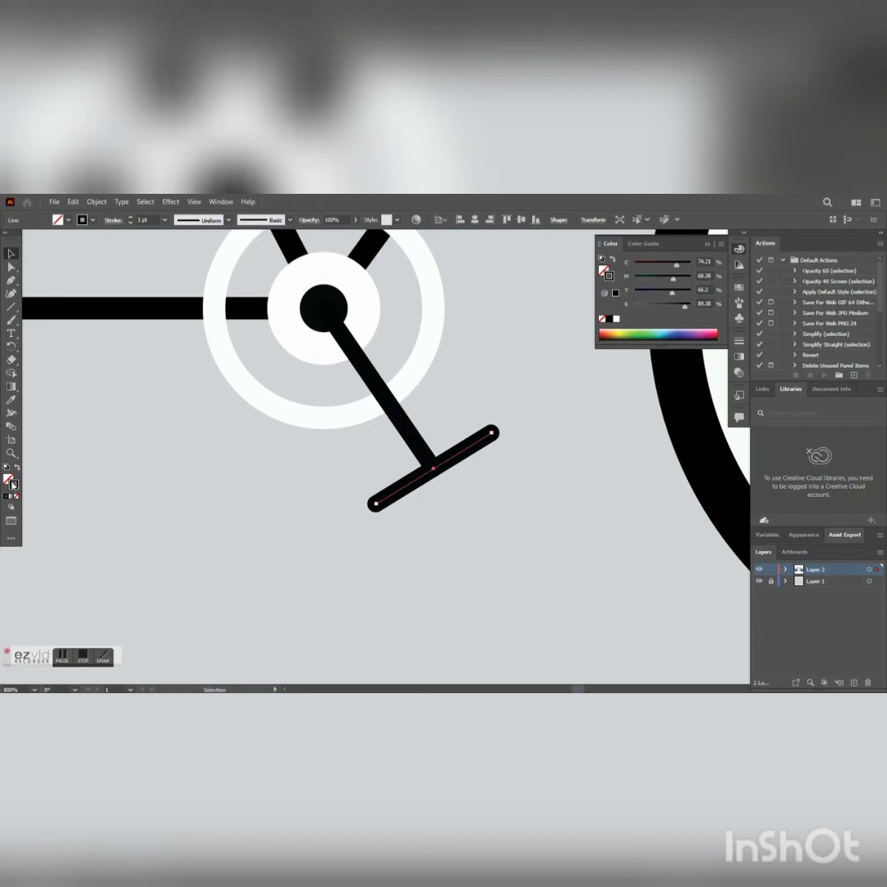
double_click(13, 484)
drag(74, 411, 41, 327)
click(303, 336)
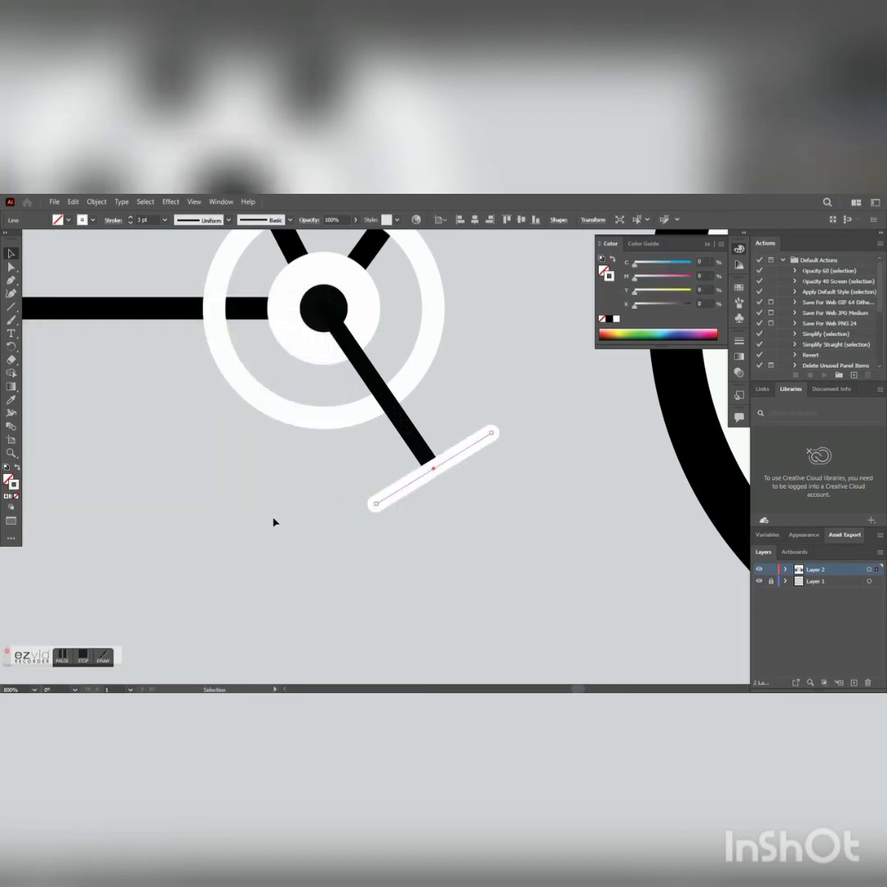
click(258, 525)
Step: Group the black crank line with the white pedal bar
scroll(258, 525, down, 2)
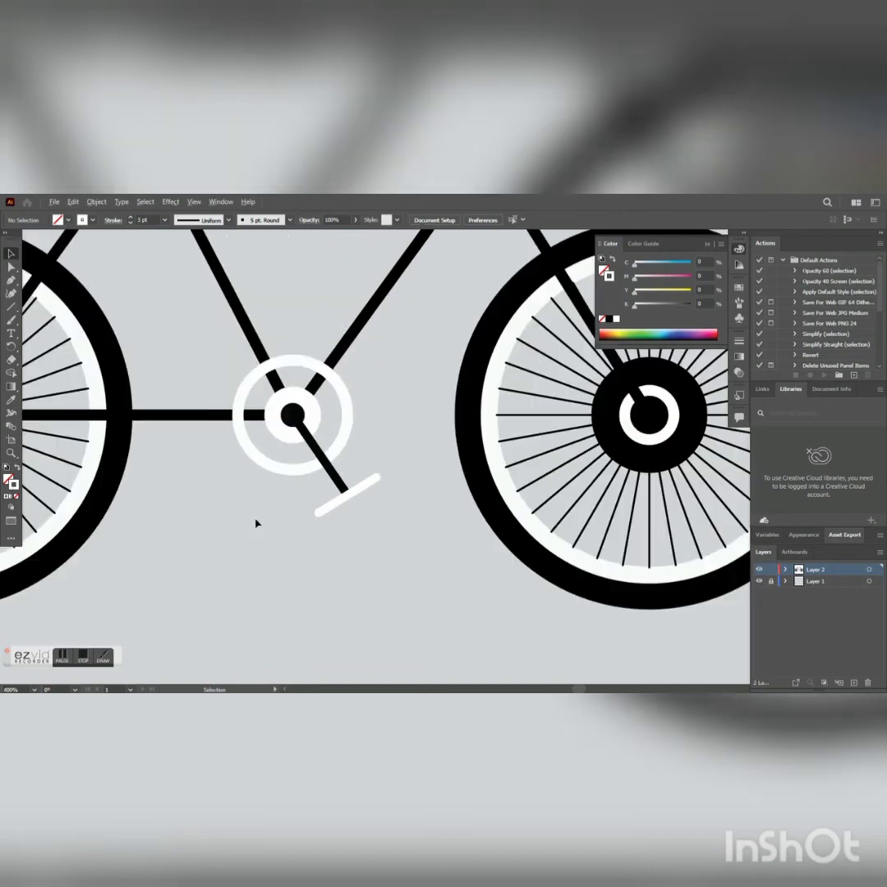
click(333, 479)
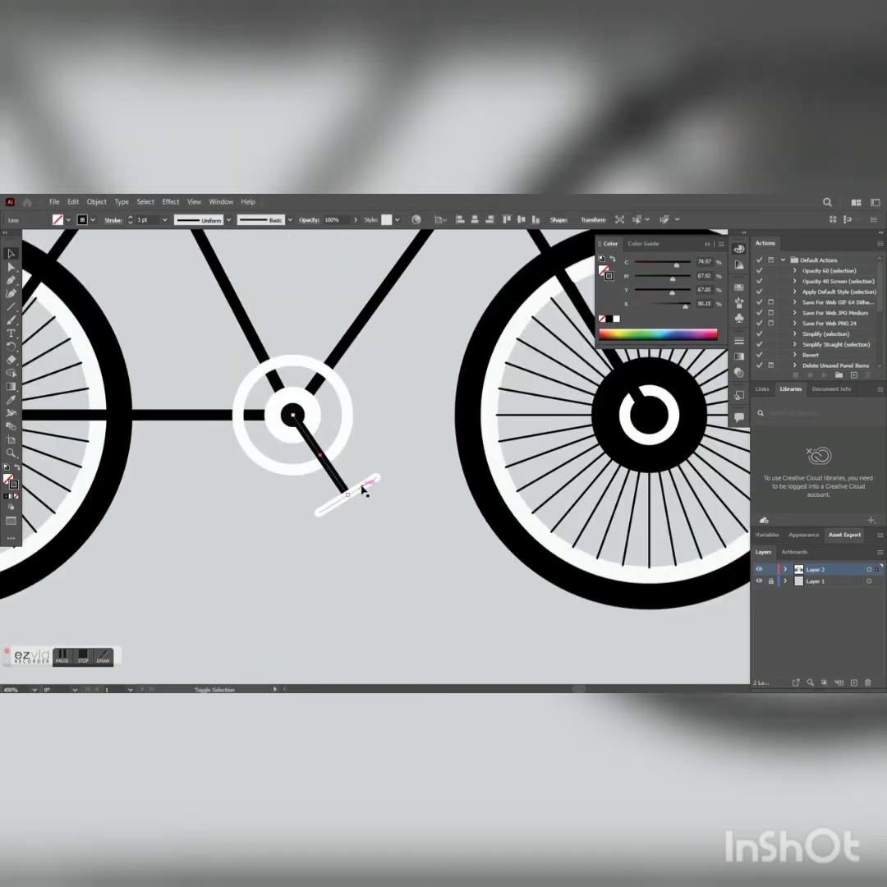
shift+click(364, 490)
right_click(363, 487)
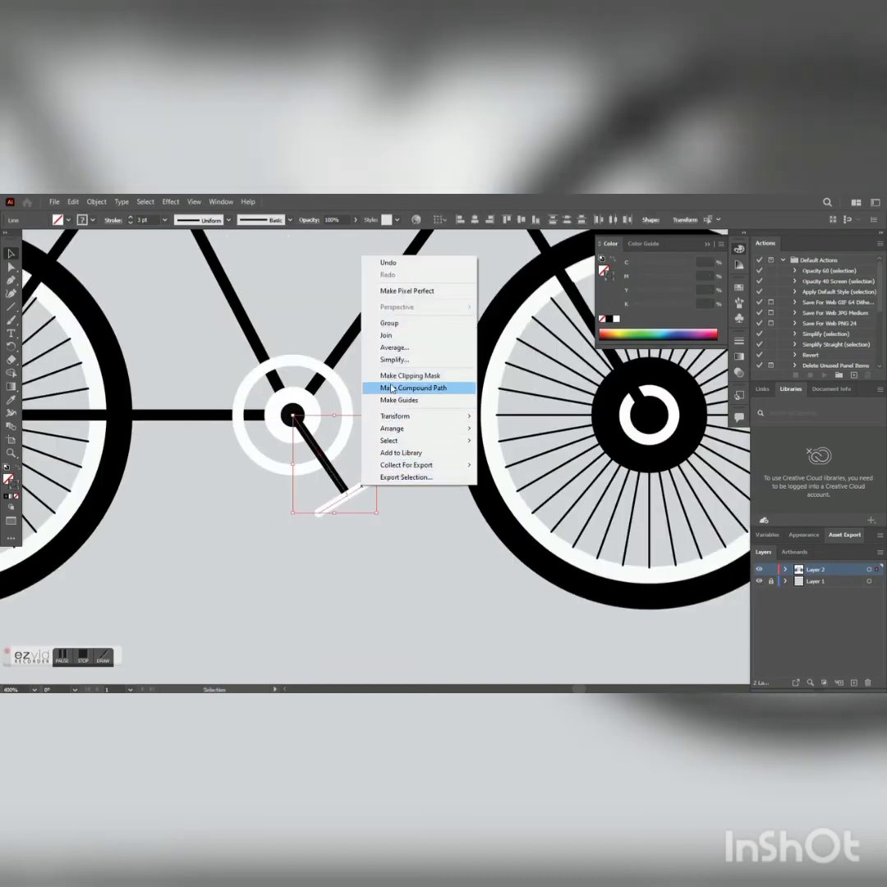
click(389, 323)
click(372, 572)
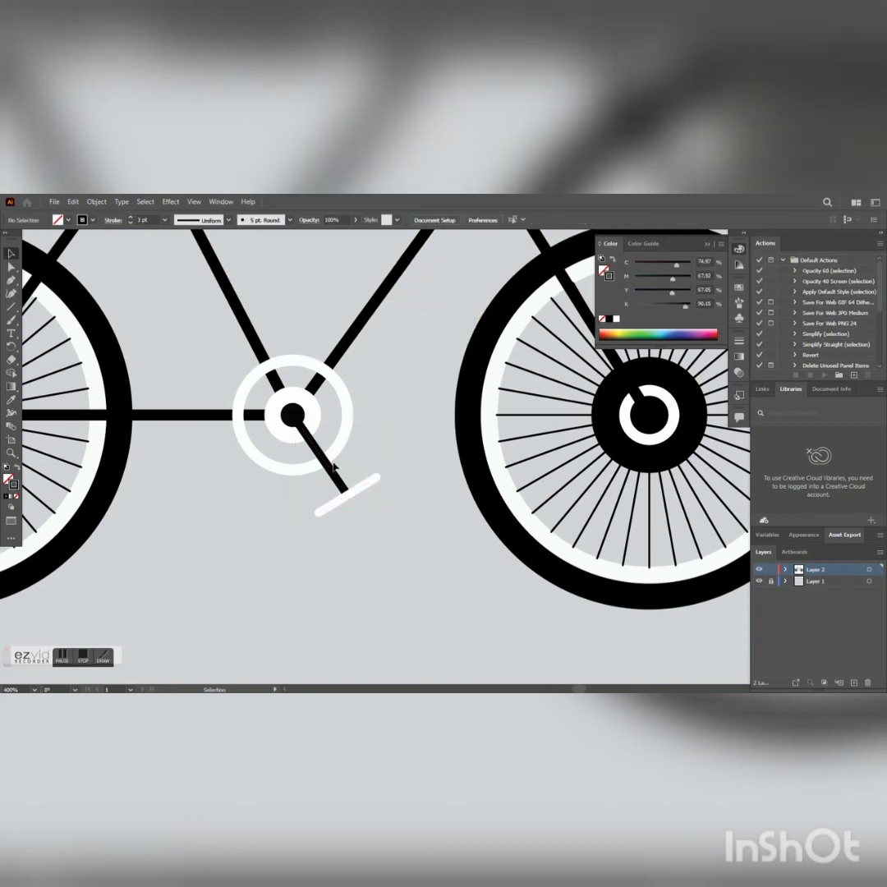
Step: Make a rotated copy of the crank-and-pedal group above the chainring, with its pedal pointing upward
drag(293, 416, 302, 319)
key(ctrl+z)
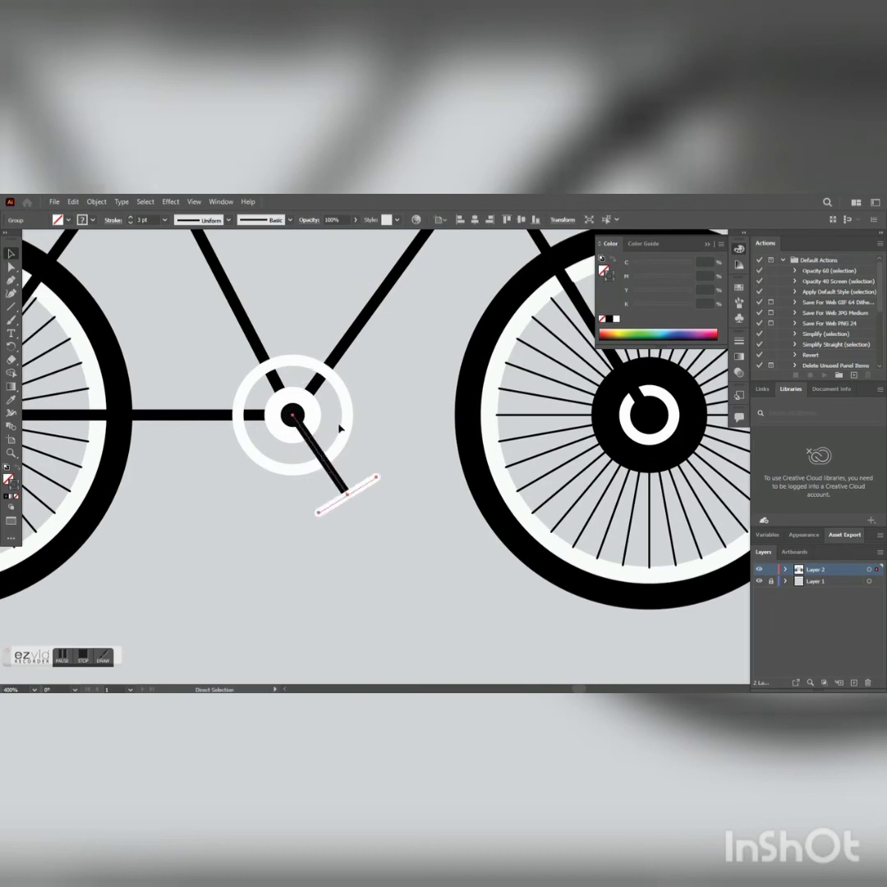
drag(293, 416, 325, 434)
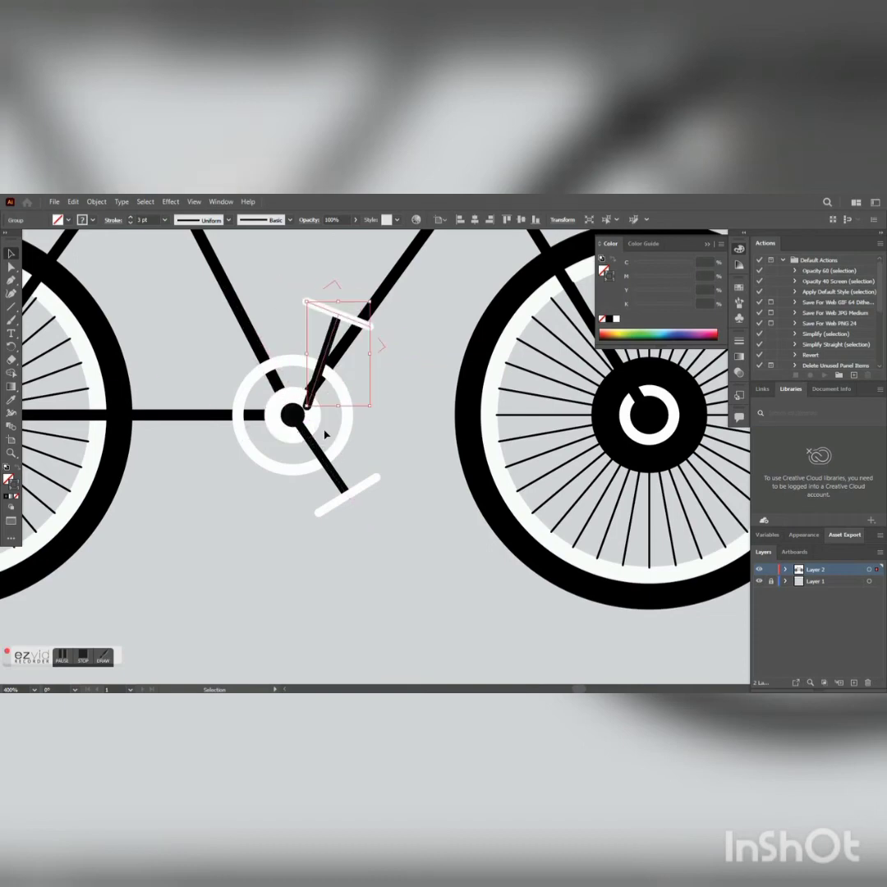
Step: Nudge the upper crank-and-pedal copy left and down until its crank end meets the chainring's centre
key(Left)
key(Left)
key(Left)
key(Left)
key(Left)
key(Left)
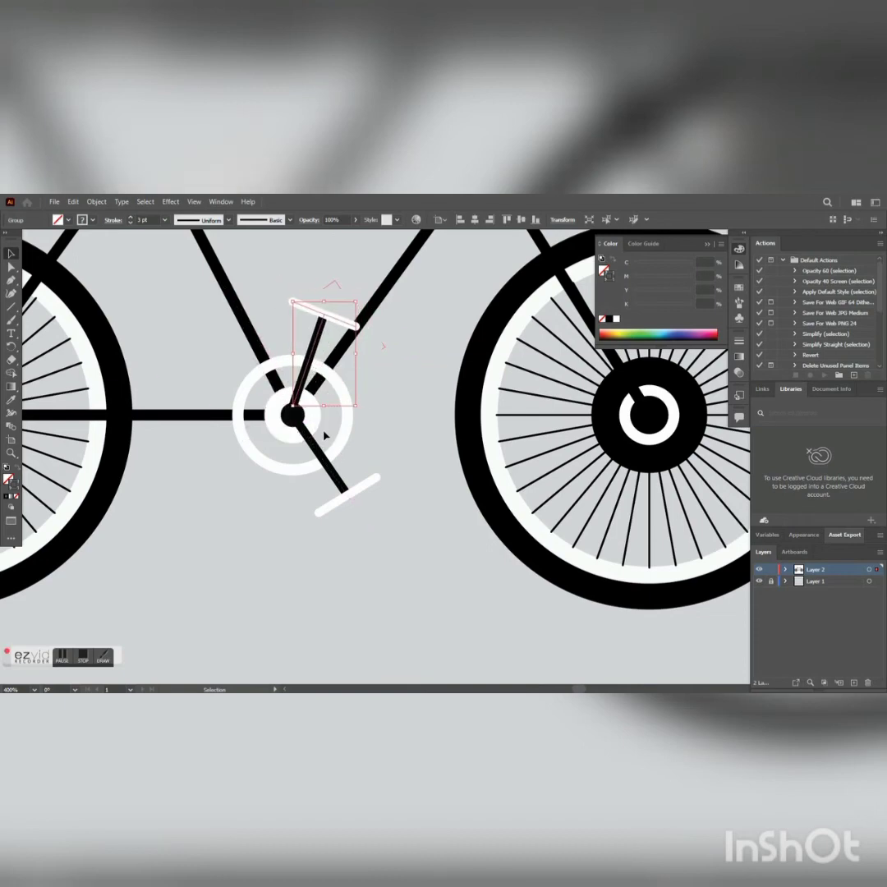
key(Down)
key(Down)
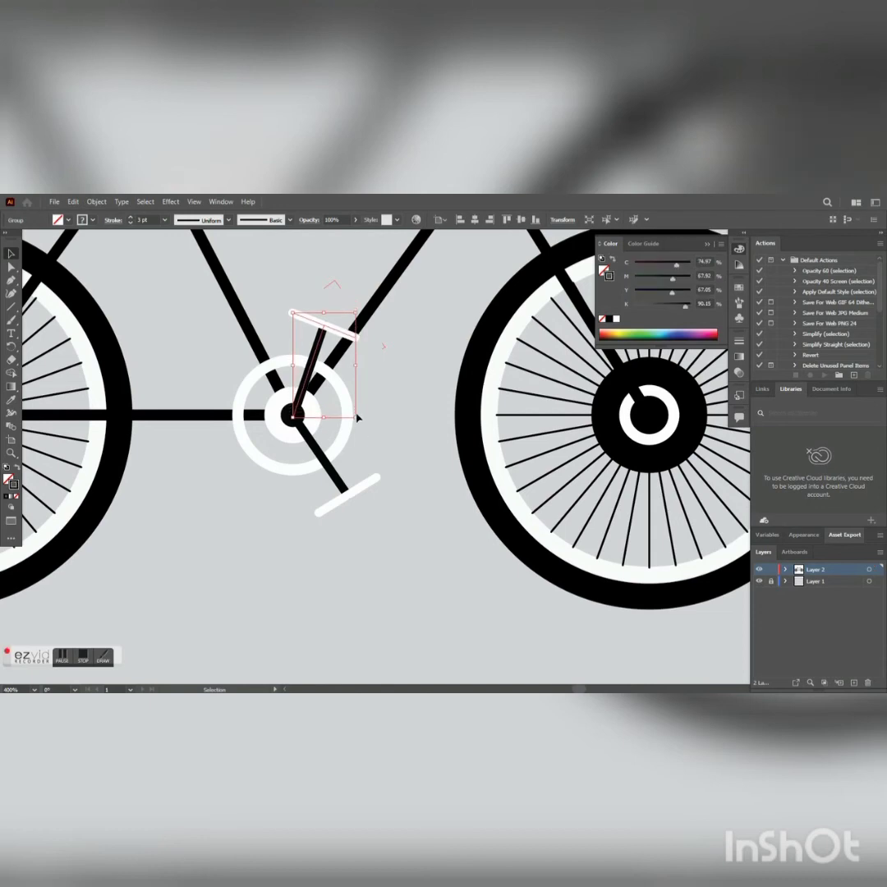
Step: Send the upper crank-and-pedal copy backward by two levels in the stacking order
click(321, 386)
click(320, 359)
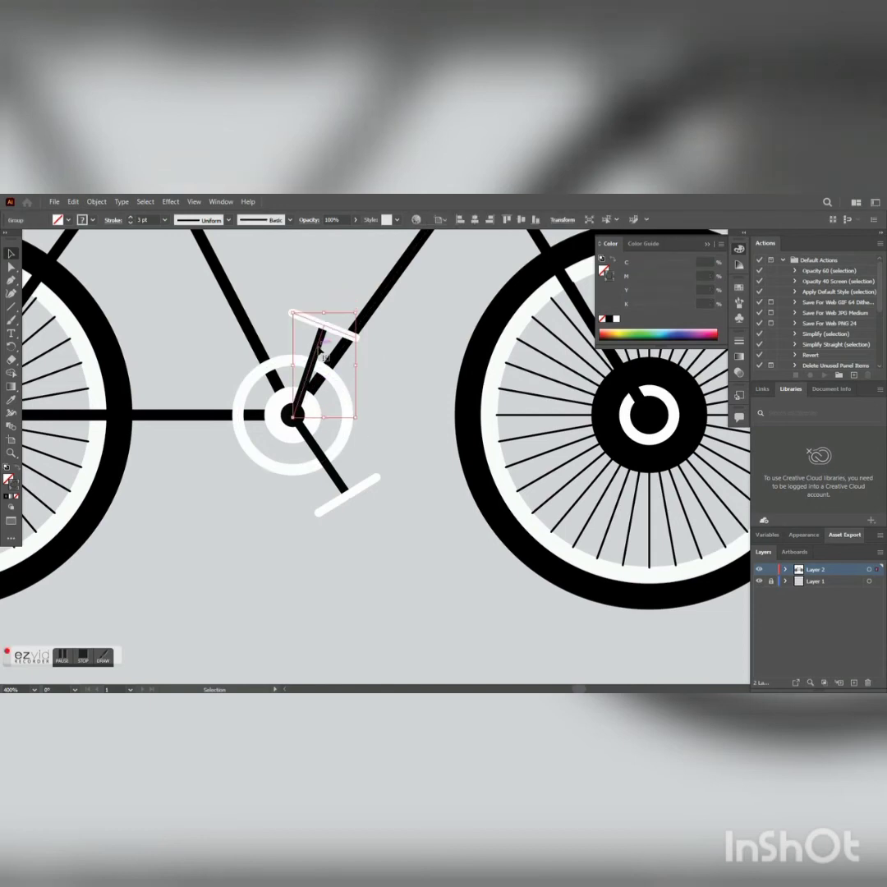
right_click(325, 325)
mouse_move(361, 464)
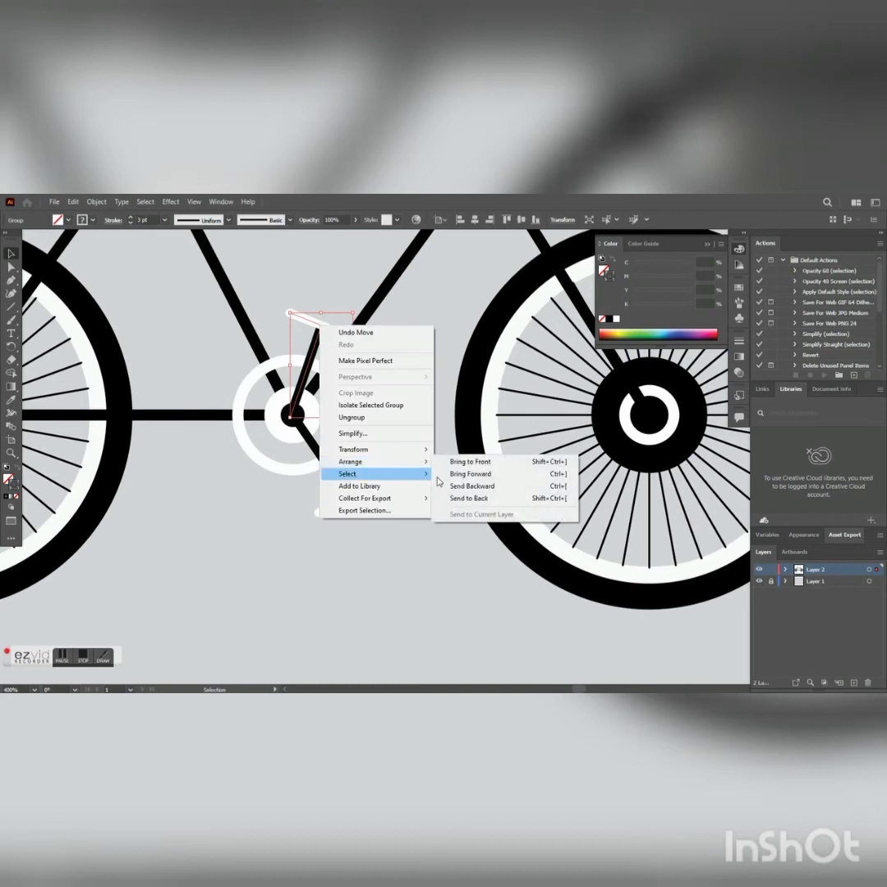
click(454, 483)
right_click(327, 331)
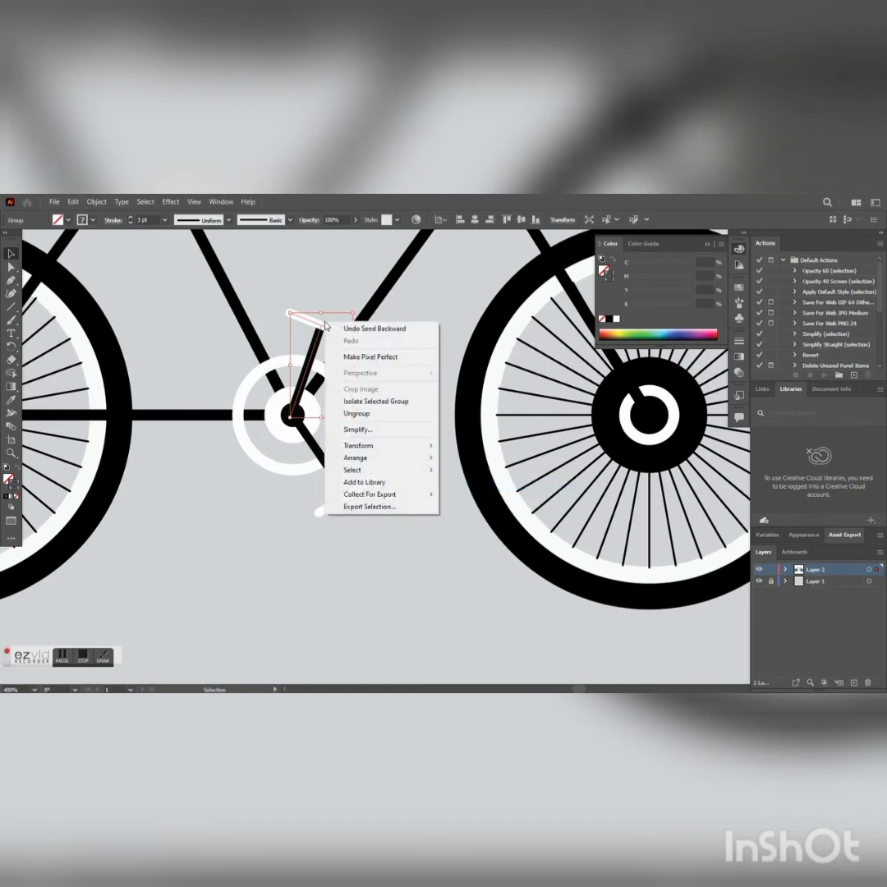
mouse_move(386, 458)
click(462, 483)
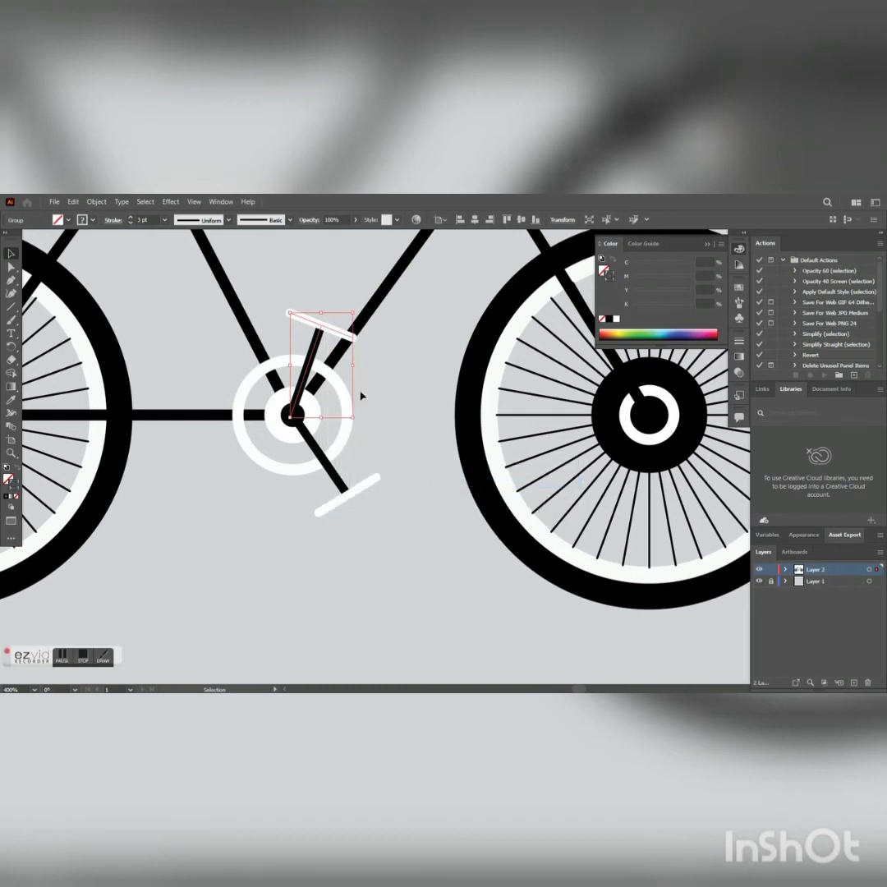
Step: Send the upper crank-and-pedal group backward three more levels, placing its crank behind the chainring, and deselect it
right_click(314, 327)
mouse_move(355, 465)
click(452, 485)
right_click(316, 327)
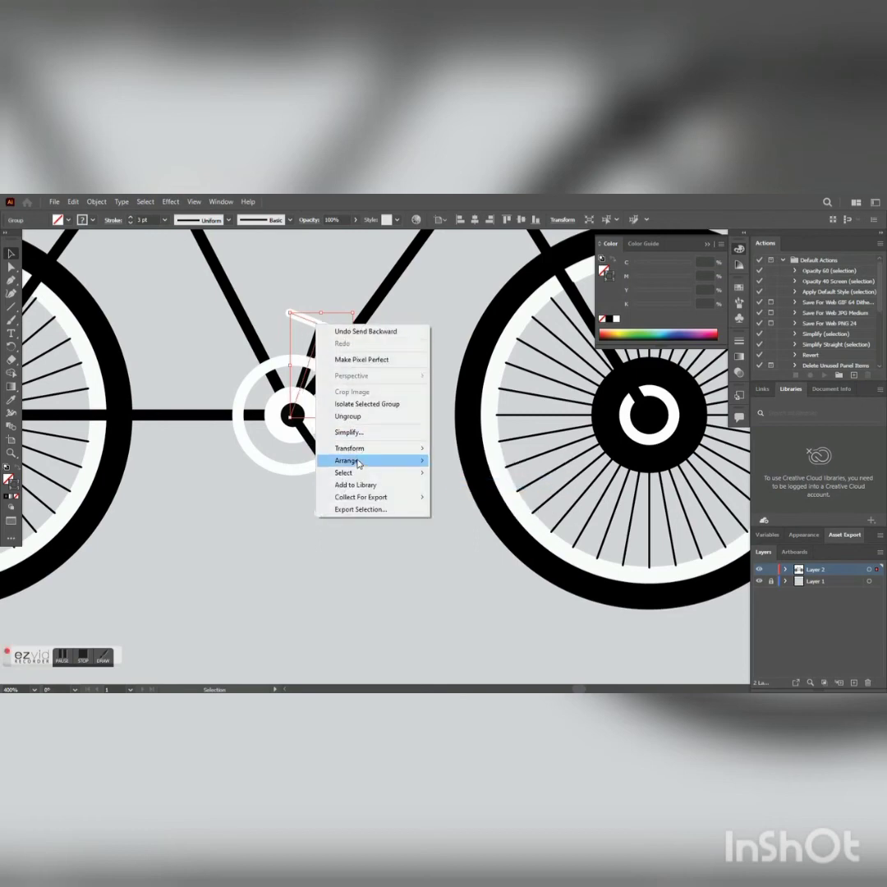
click(462, 486)
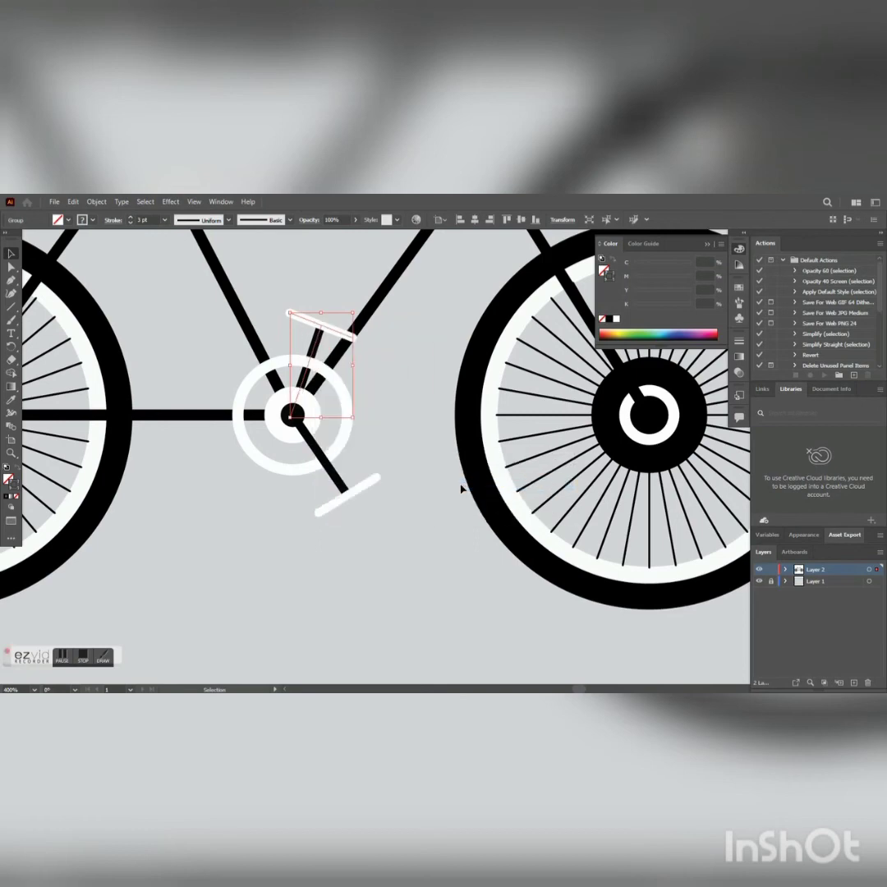
right_click(310, 322)
mouse_move(365, 455)
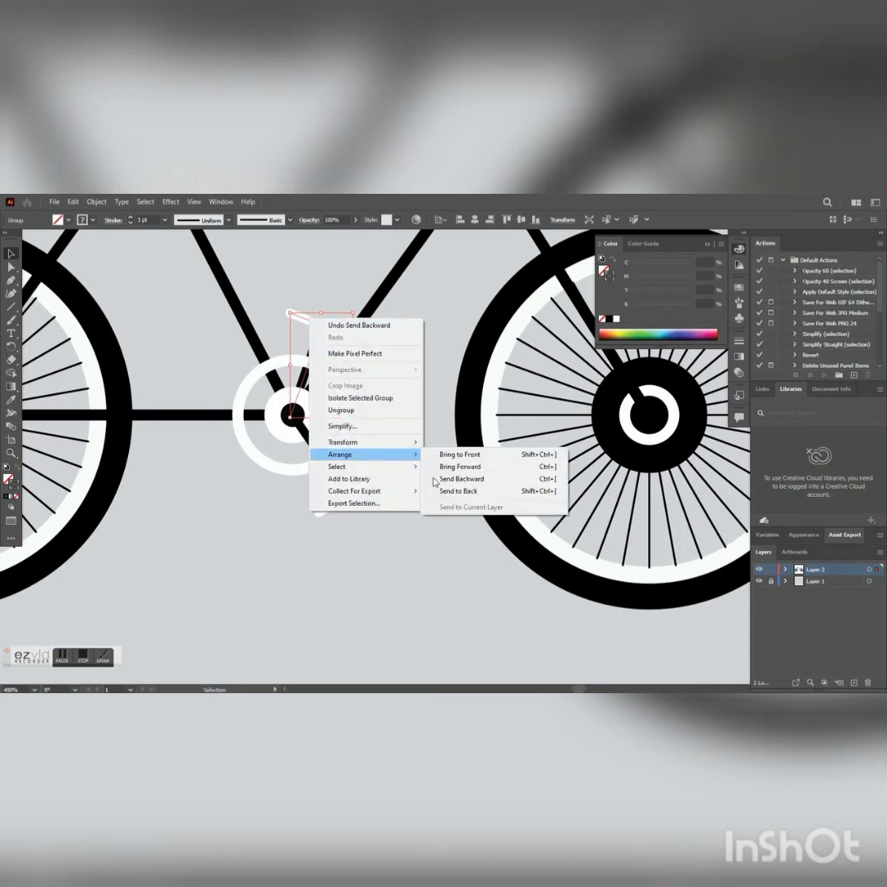
click(459, 480)
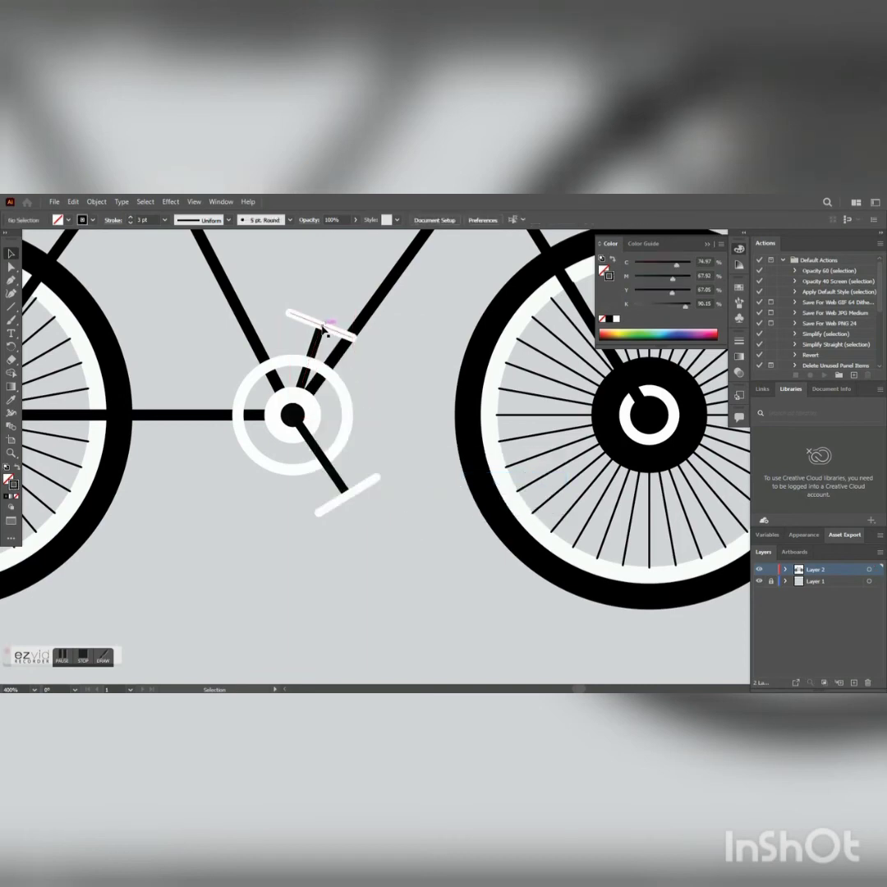
key(a)
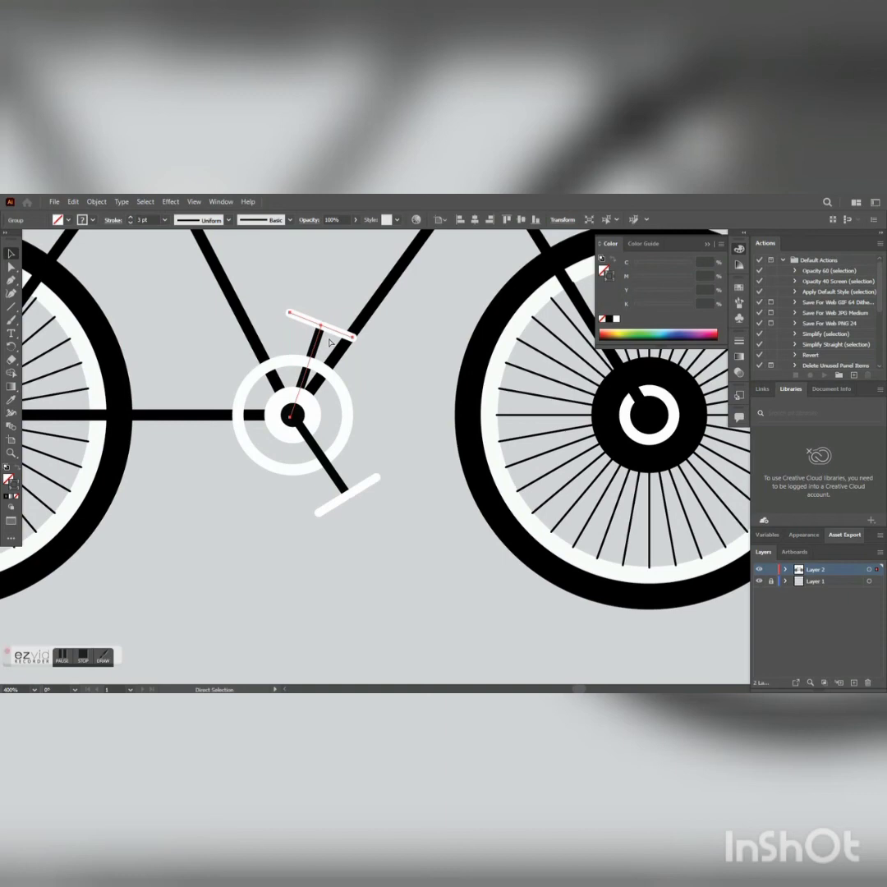
key(v)
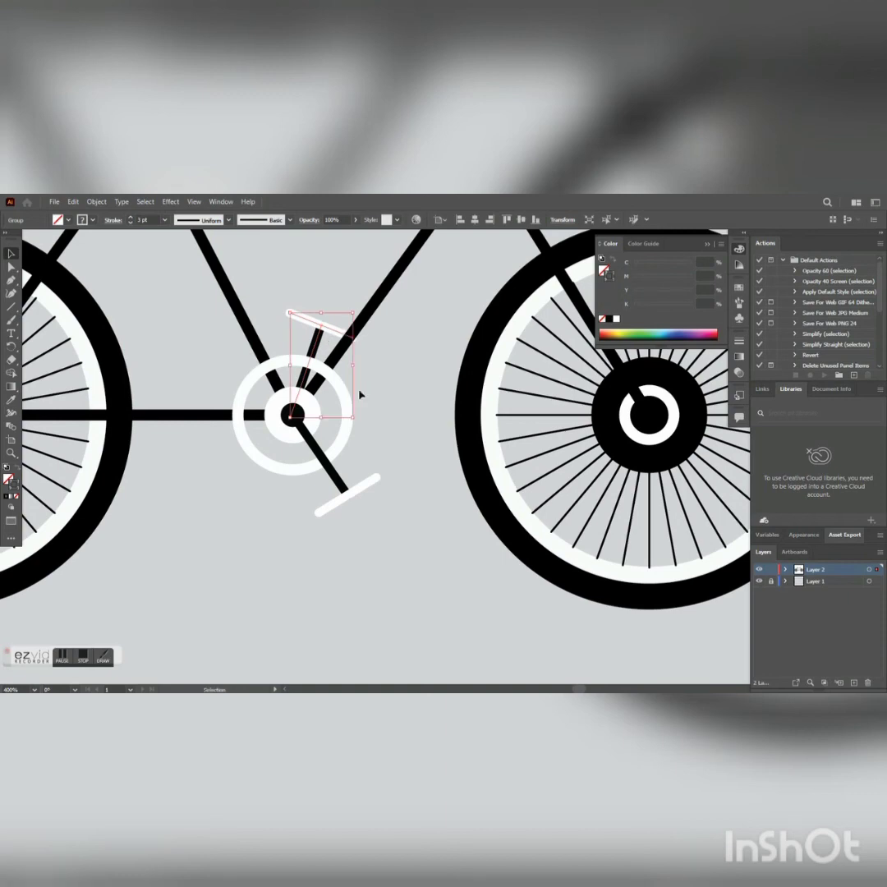
click(359, 536)
Step: Draw a small horizontal rectangle in the empty area below the chainstay and set its stroke weight to 1 pt
key(ctrl+minus)
key(ctrl+minus)
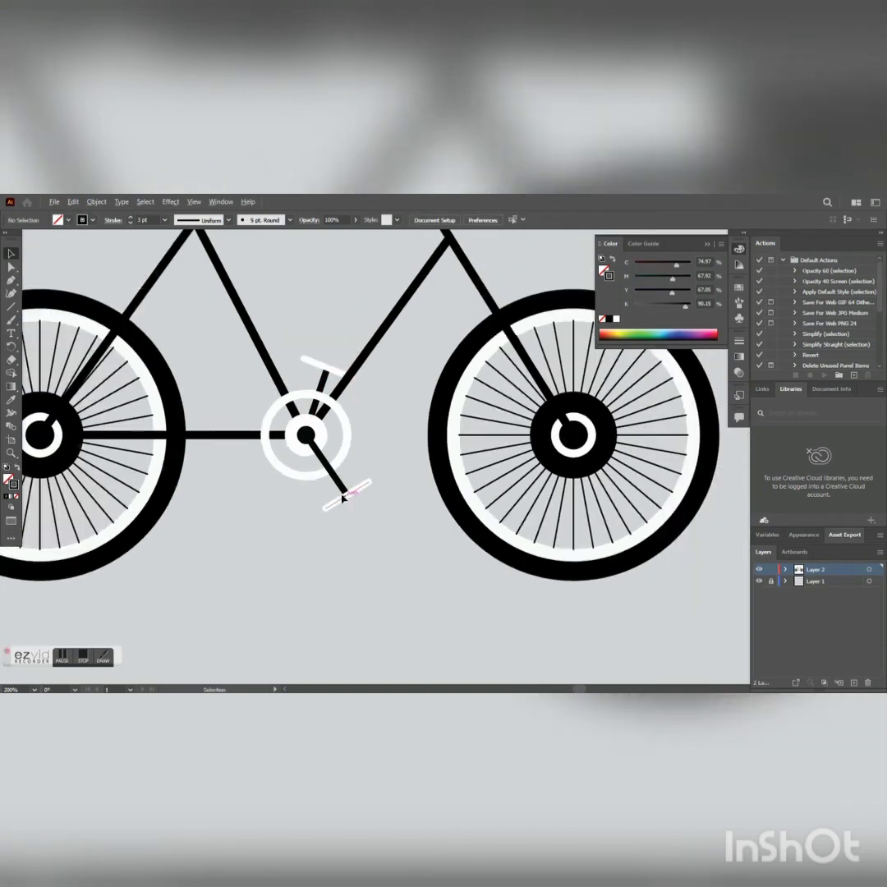
key(space)
drag(283, 495, 321, 499)
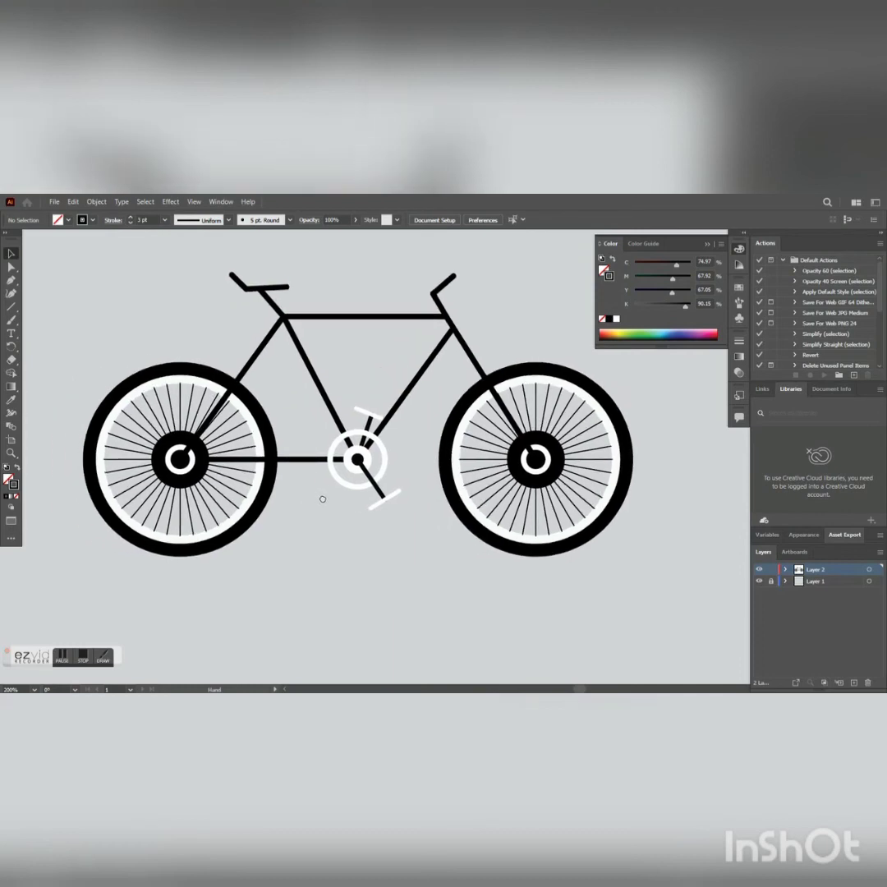
key(ctrl+plus)
key(ctrl+plus)
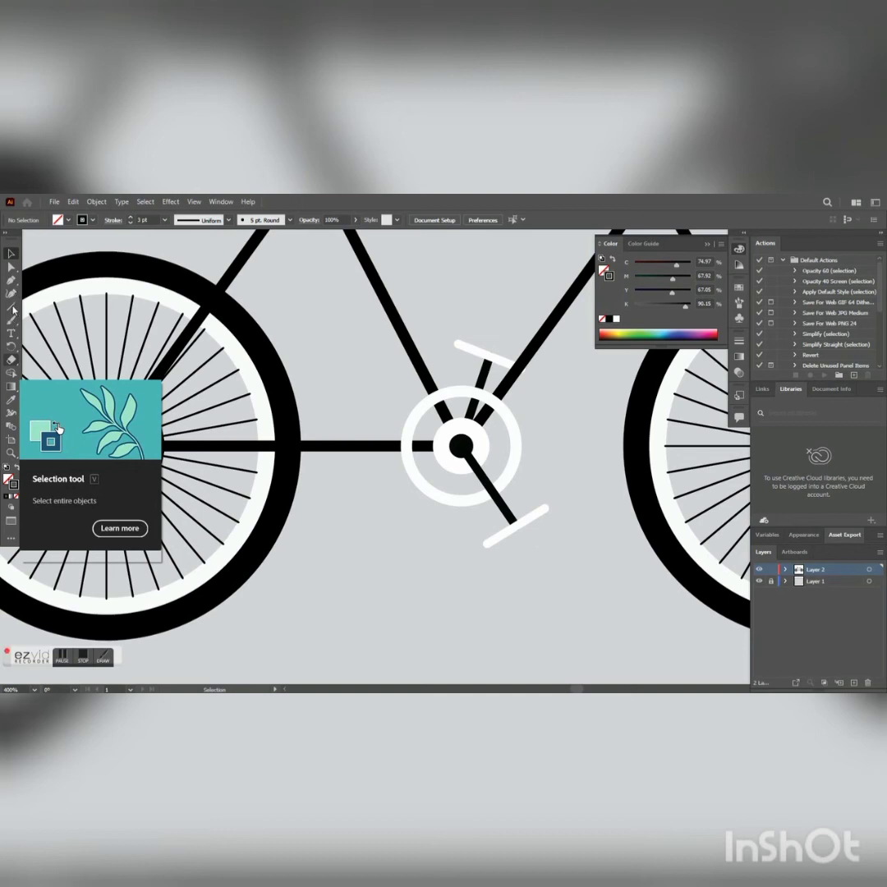
drag(11, 306, 58, 308)
drag(319, 566, 334, 572)
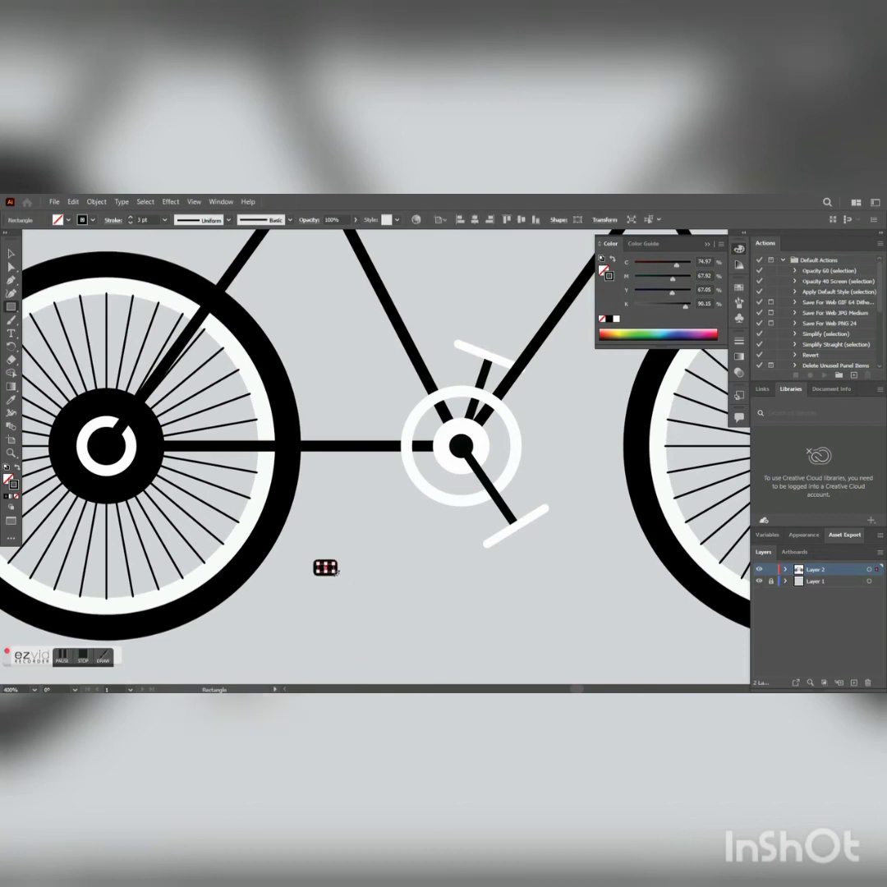
click(130, 224)
click(130, 224)
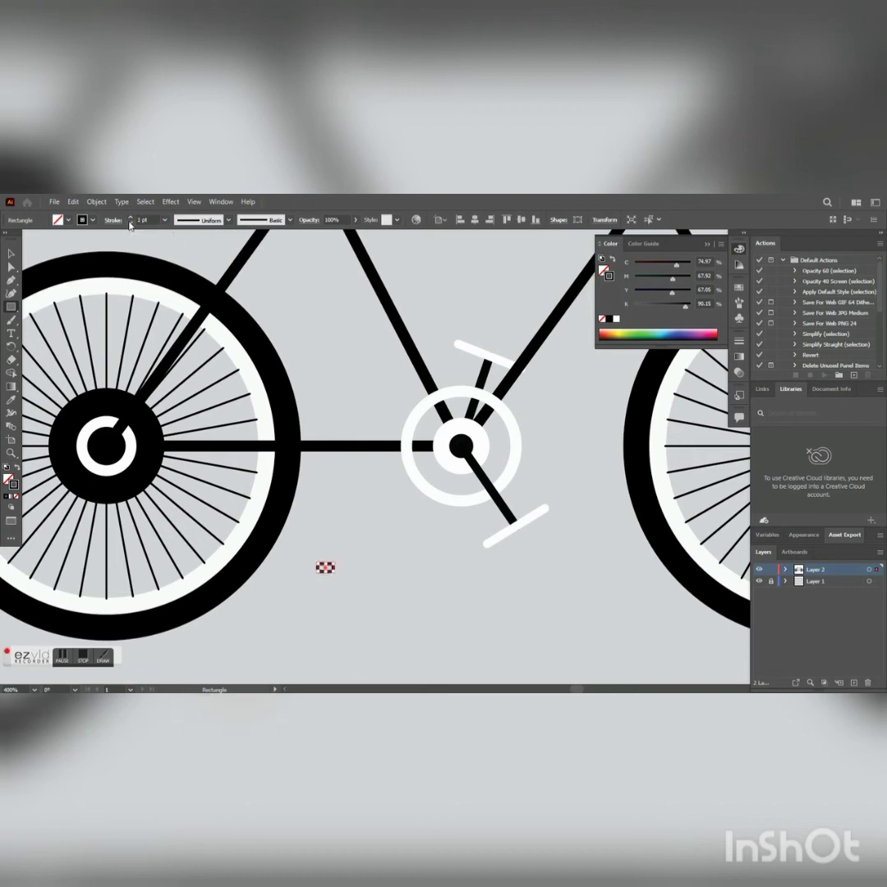
Step: Give the small rectangle a near-black 020202 fill and remove its stroke
double_click(13, 484)
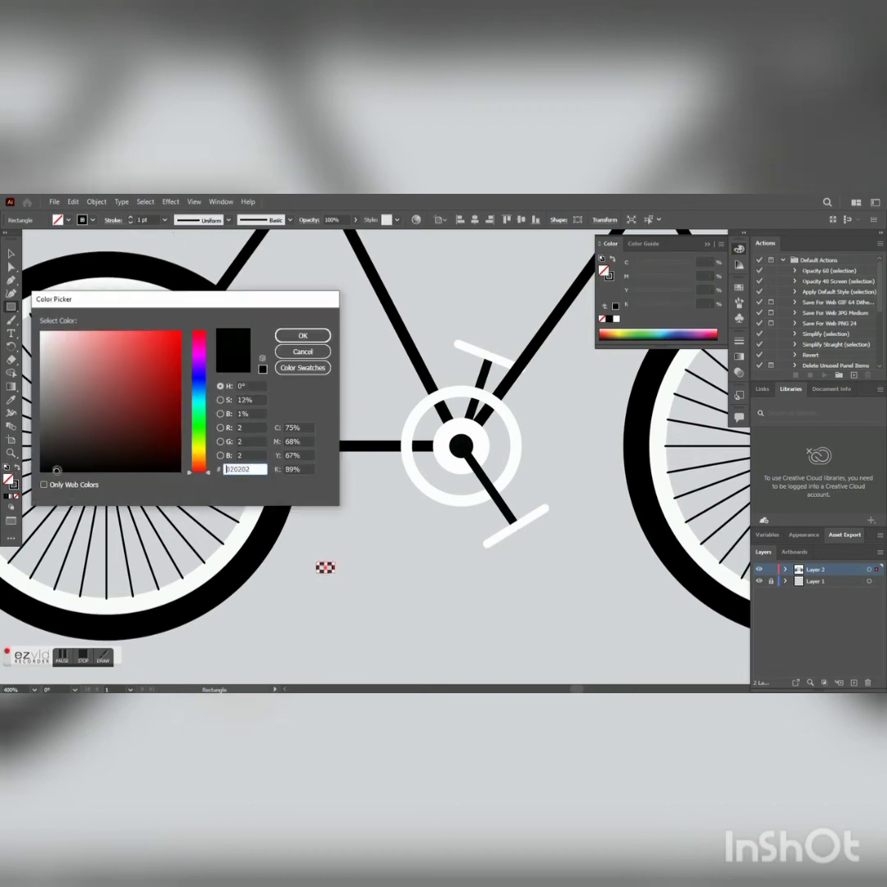
click(303, 335)
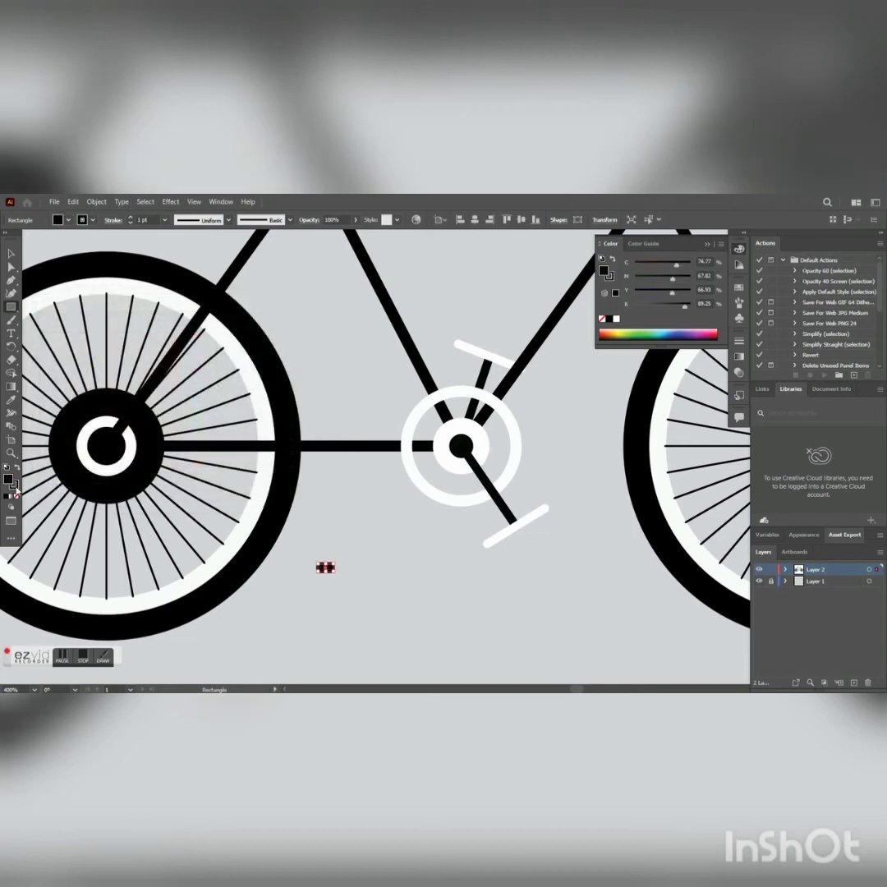
click(17, 495)
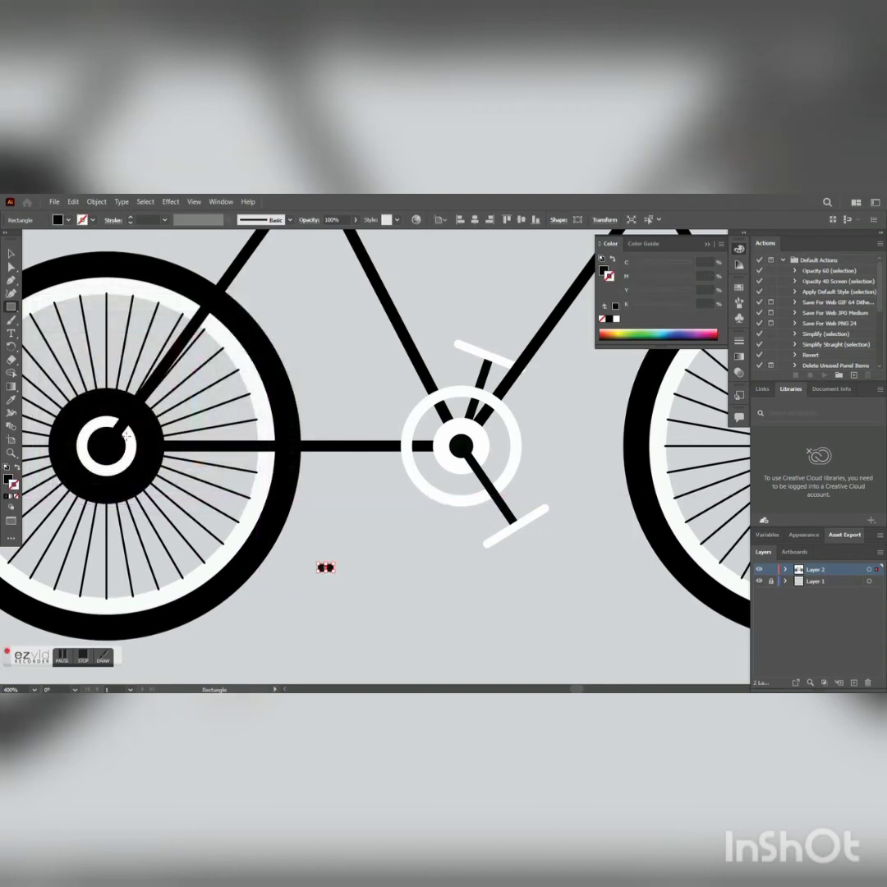
click(10, 253)
click(323, 598)
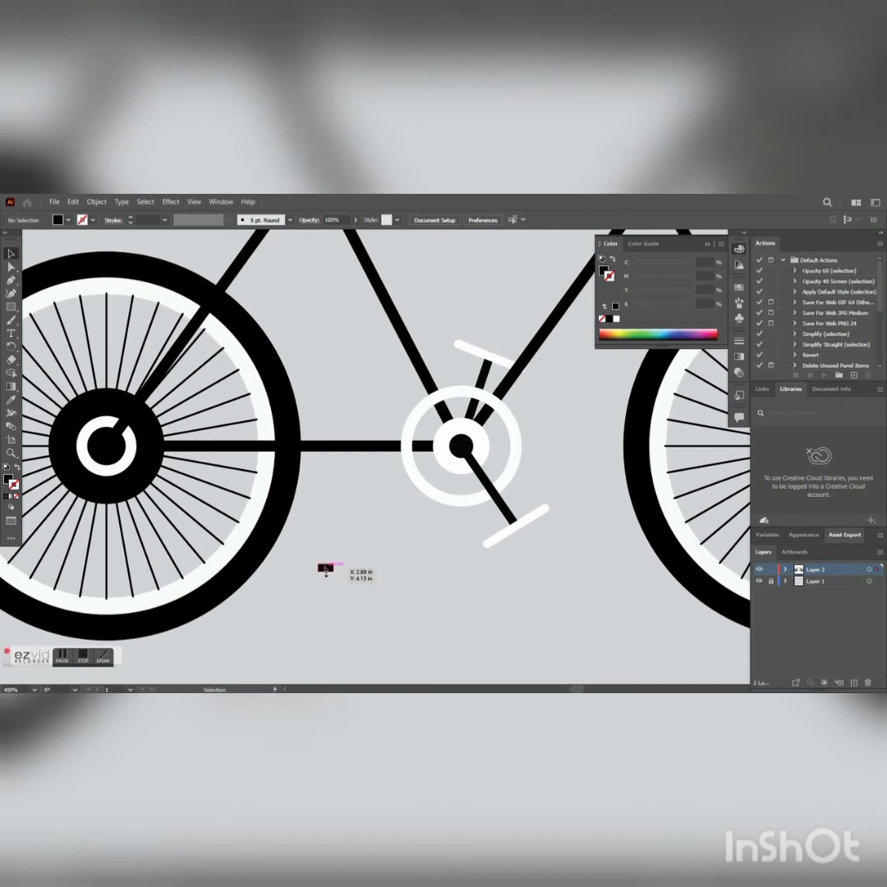
Step: Place the black rectangle just above the chainstay beside the rear hub and make a copy a short gap toward the chainring
click(325, 567)
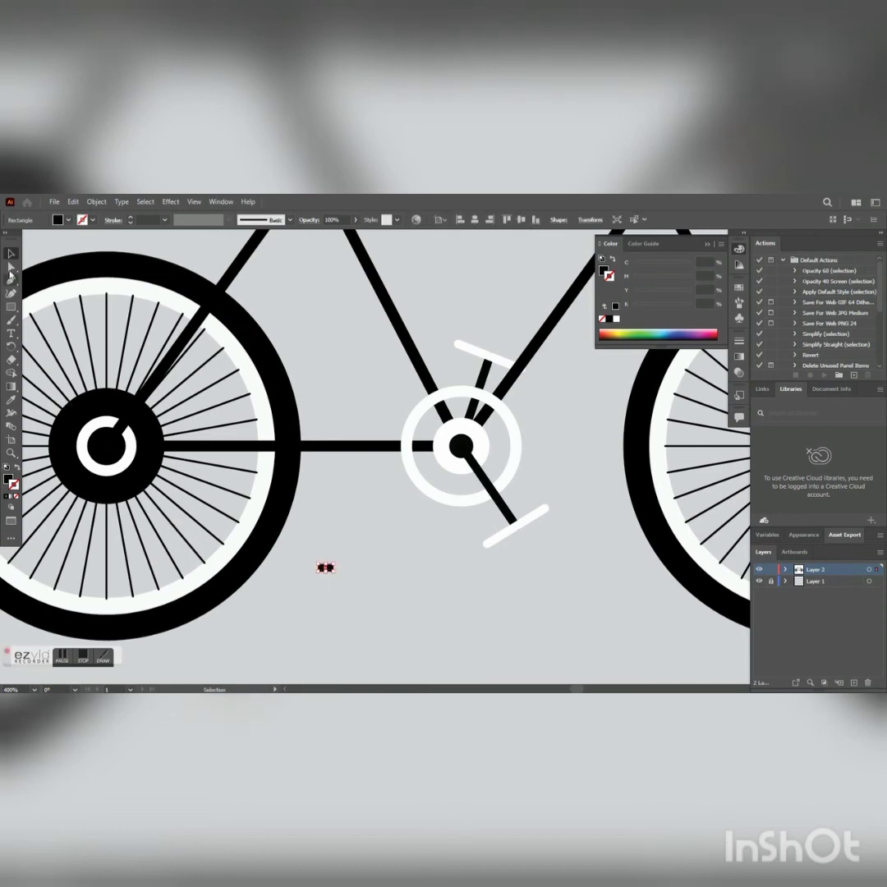
click(285, 549)
drag(322, 568, 218, 434)
click(242, 478)
key(alt)
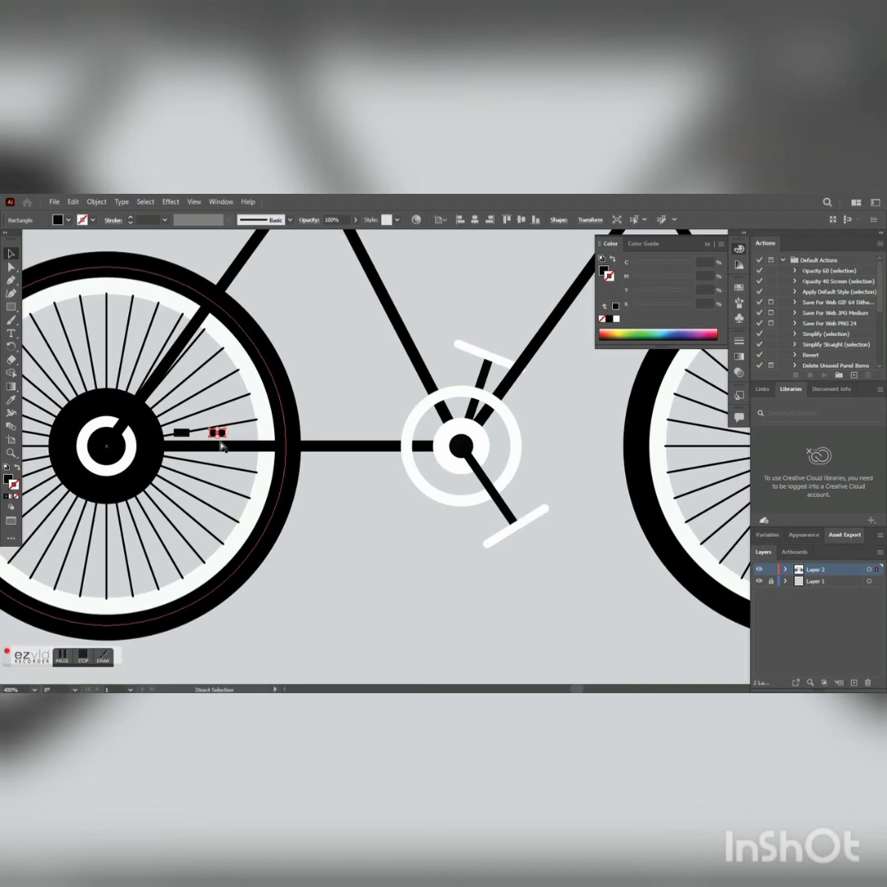
Step: Repeat the copy transformation five times to extend the row of dashes to the chainring
key(ctrl+d)
key(ctrl+d)
key(ctrl+d)
key(ctrl+d)
key(ctrl+d)
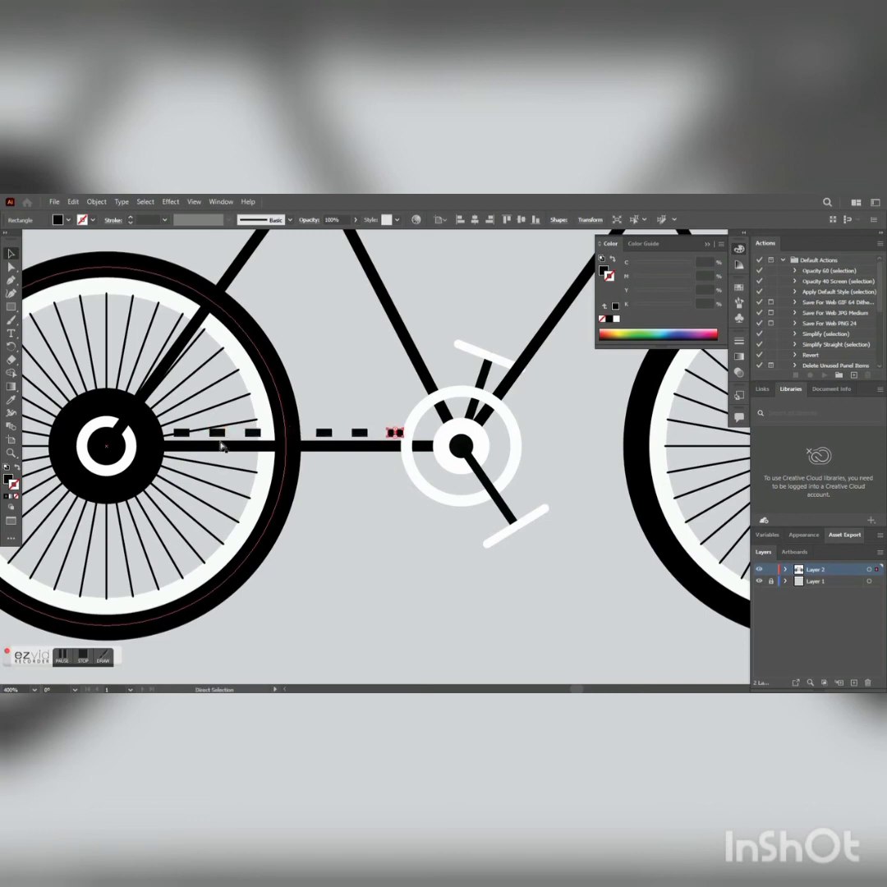
Step: Select all seven dashes above the chainstay and copy the row straight down to just below the chainstay
shift+click(360, 438)
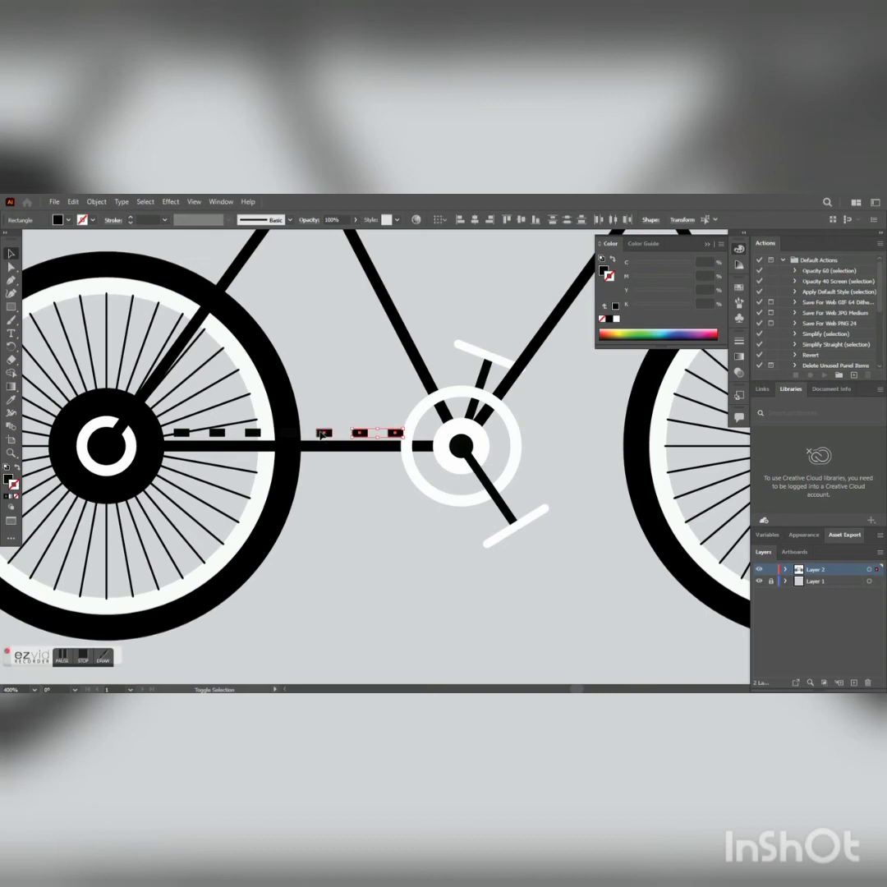
shift+click(323, 433)
shift+click(289, 433)
shift+click(253, 433)
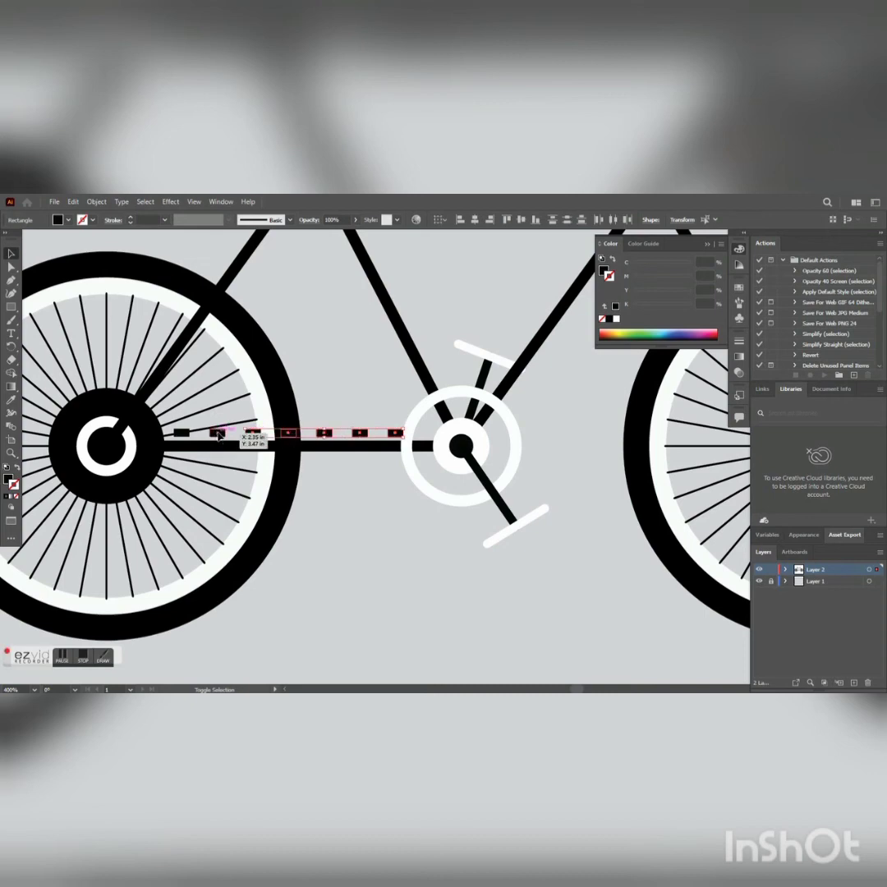
shift+click(217, 433)
shift+click(182, 433)
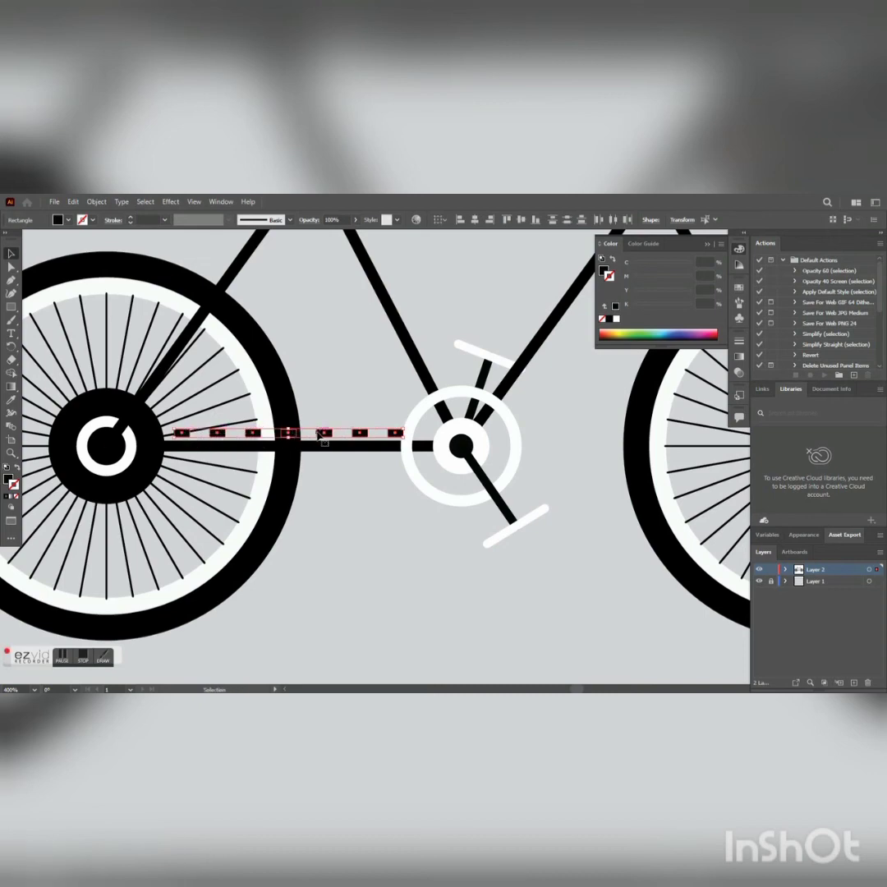
drag(318, 434, 323, 465)
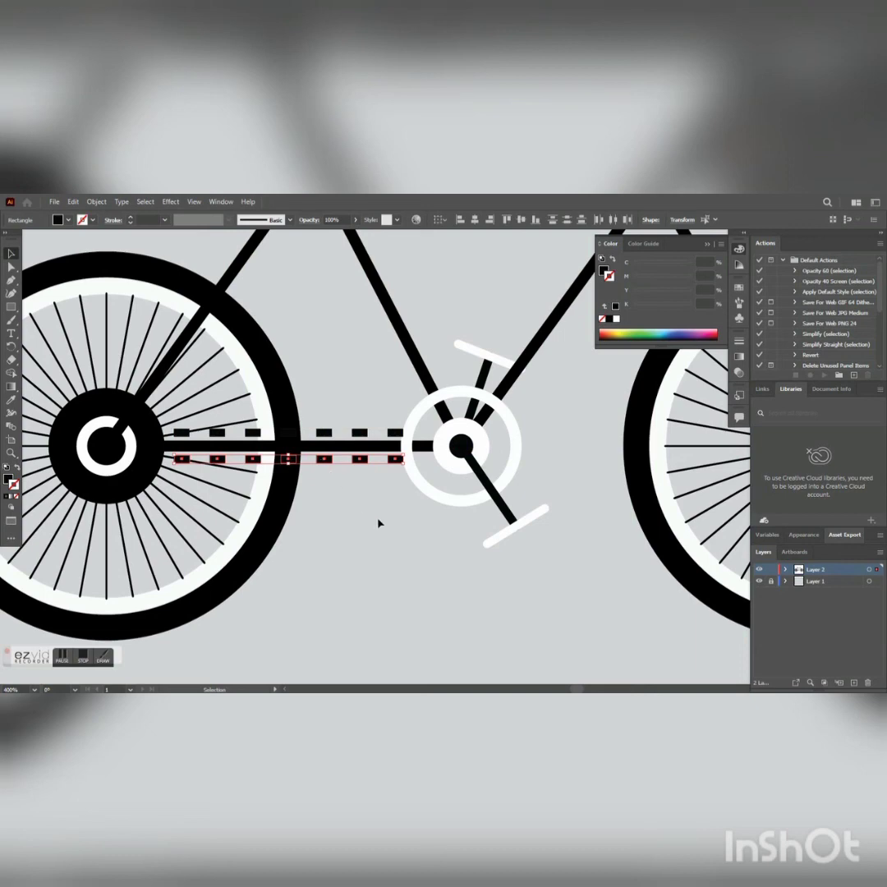
click(373, 490)
key(ctrl+plus)
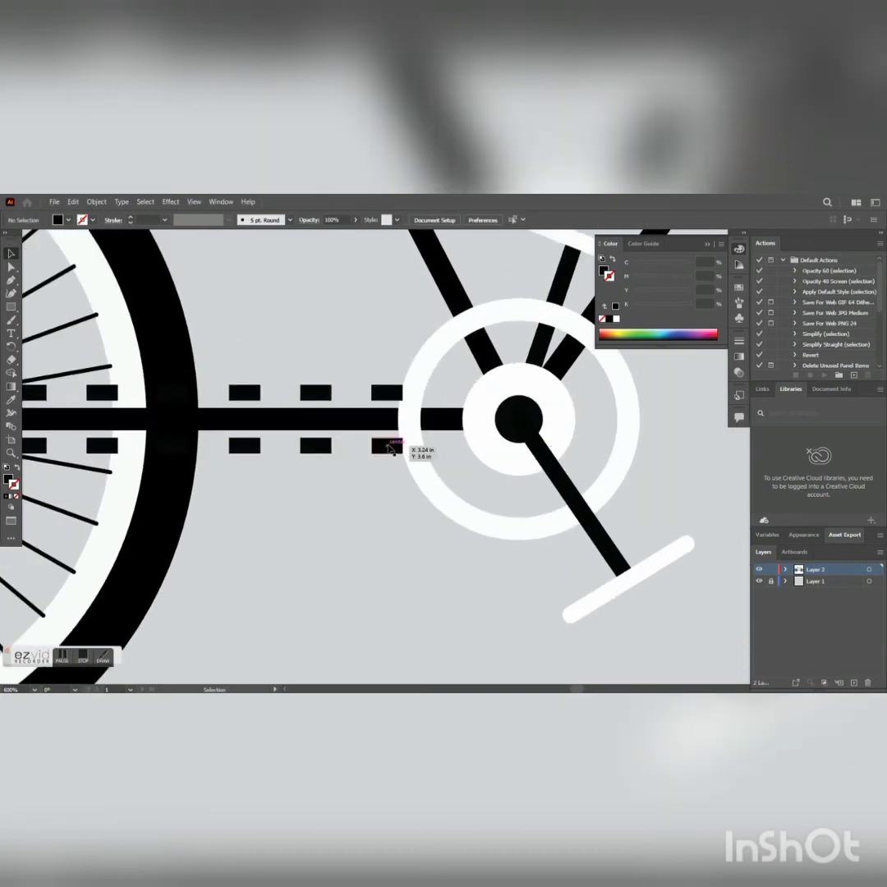
click(389, 448)
key(a)
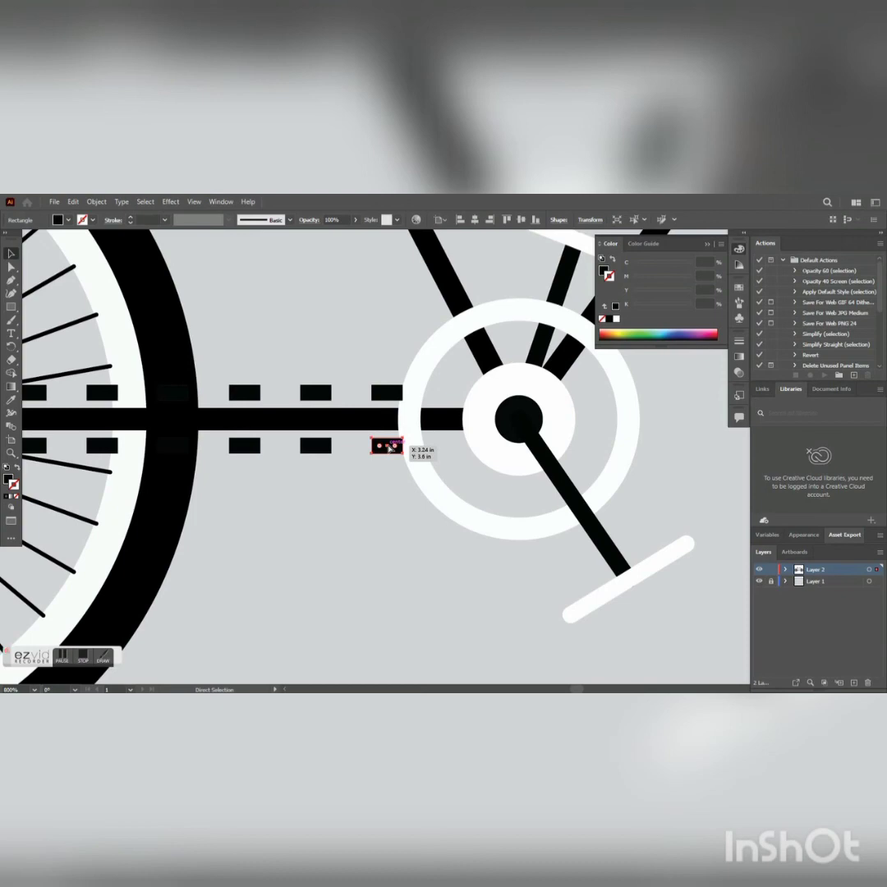
drag(394, 449, 396, 447)
click(401, 496)
click(394, 396)
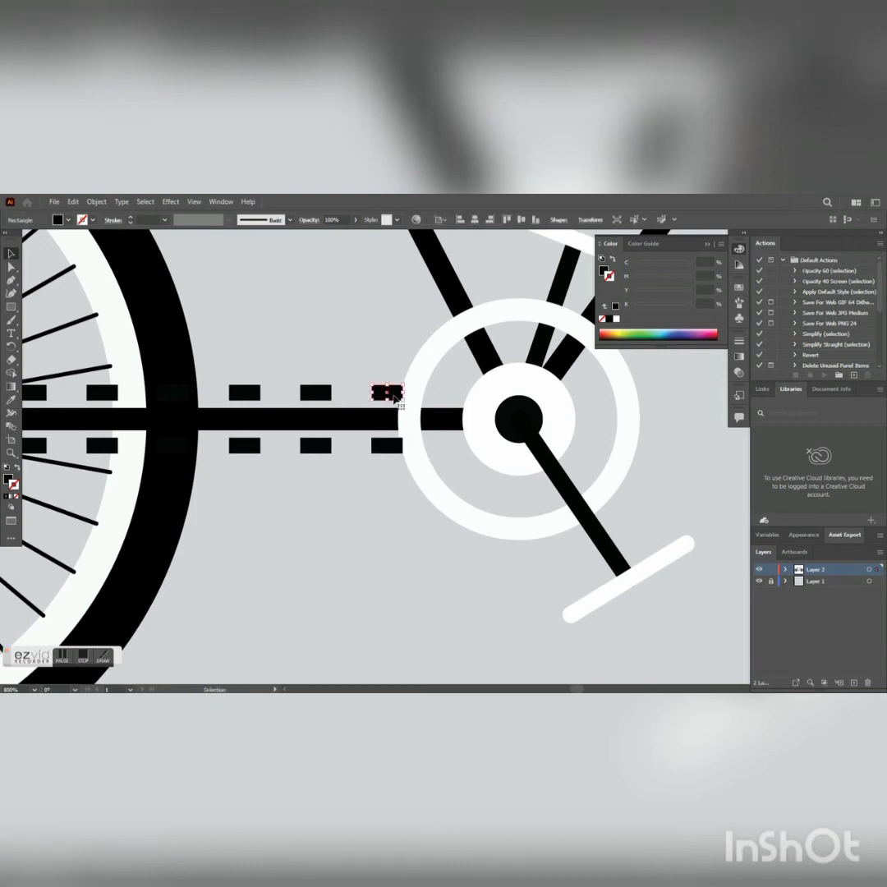
key(a)
key(v)
click(405, 508)
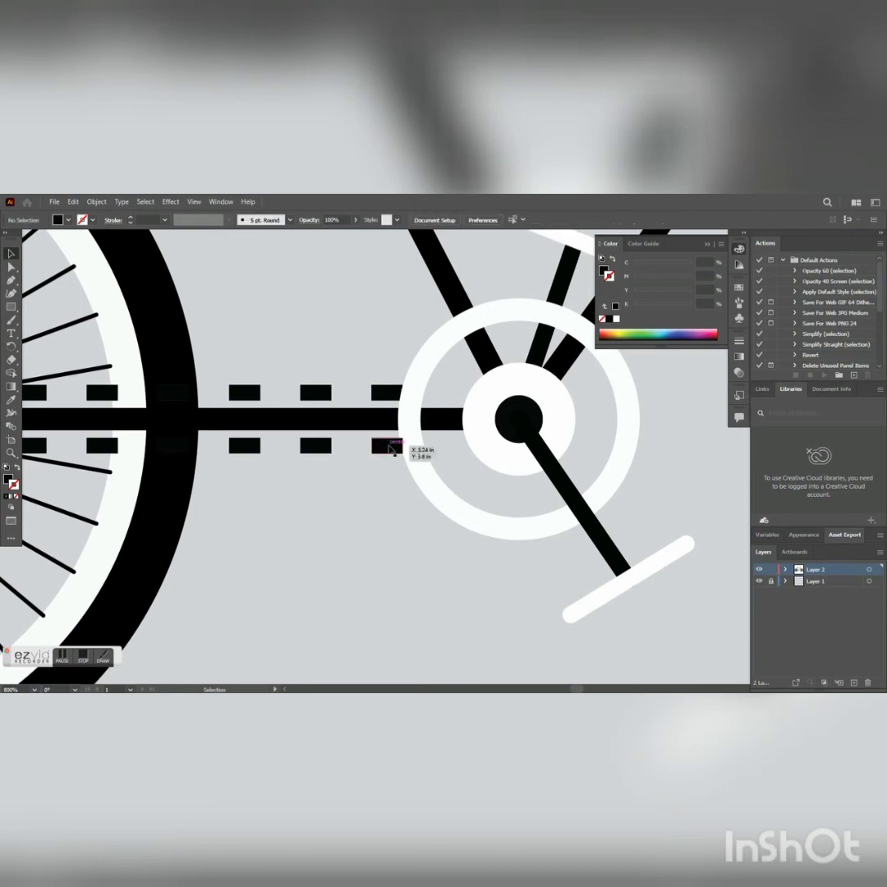
click(389, 446)
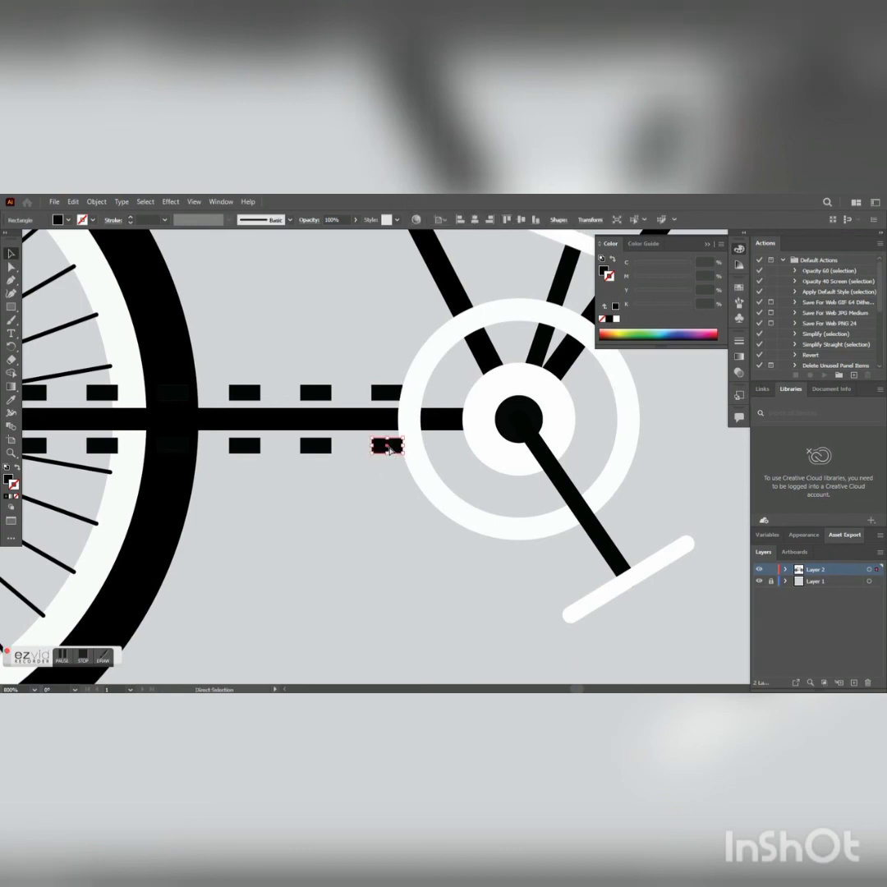
click(374, 526)
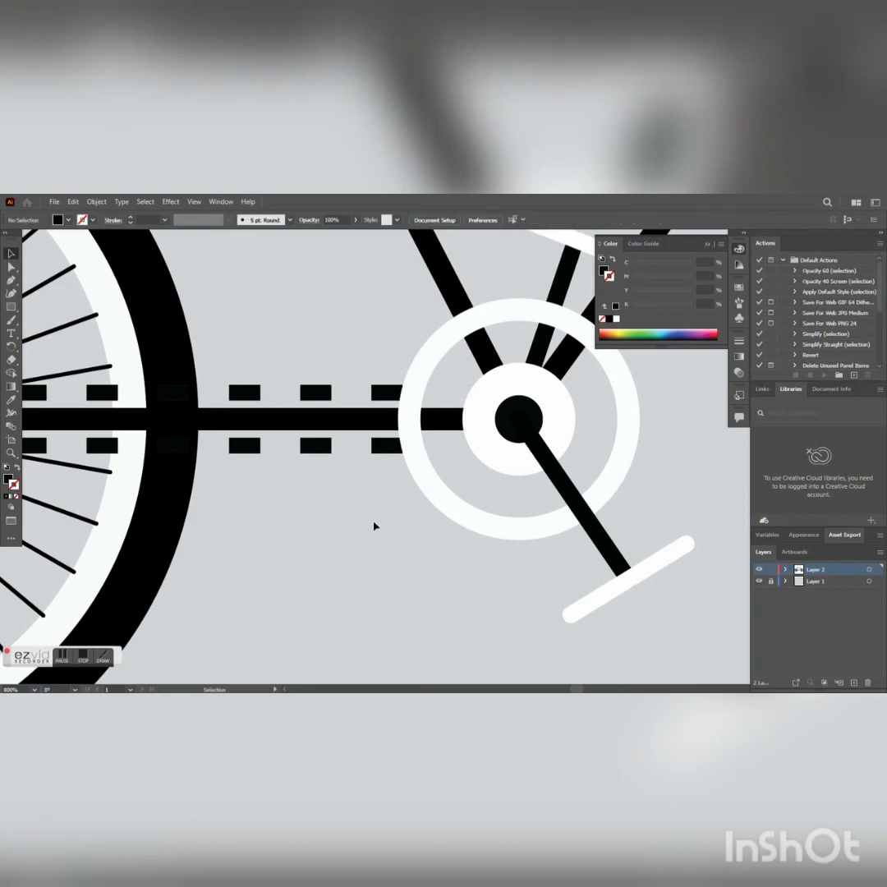
Step: Set the stroke colour of the saddle's nearly horizontal line to white, FFFFFF
scroll(372, 525, down, 5)
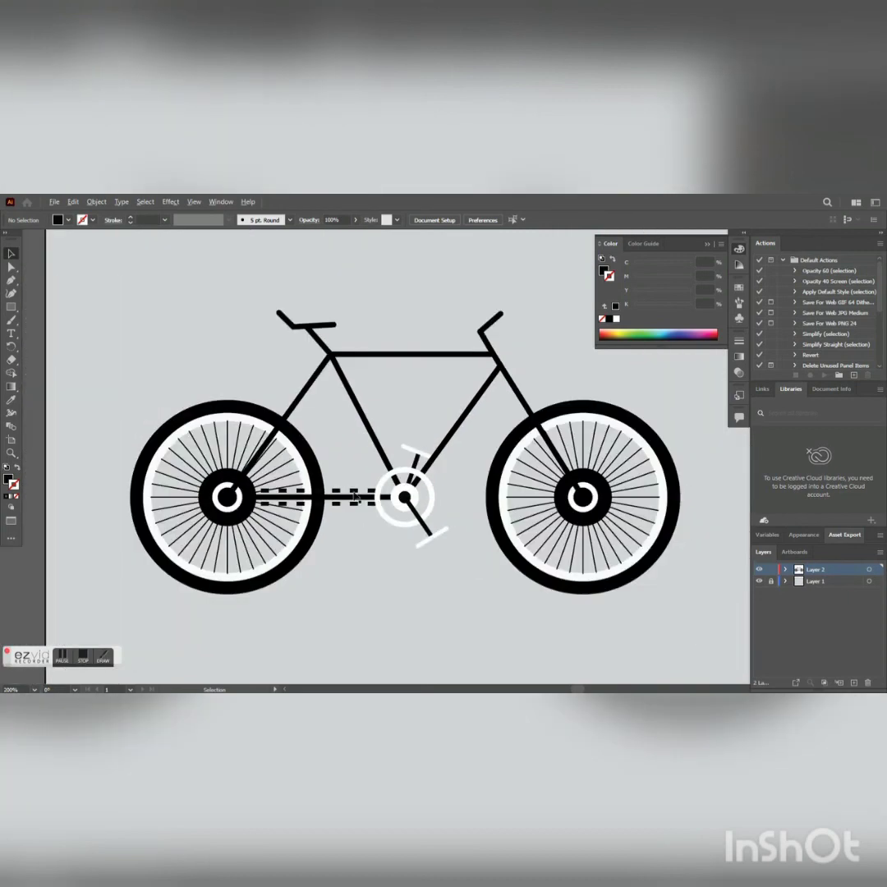
click(303, 329)
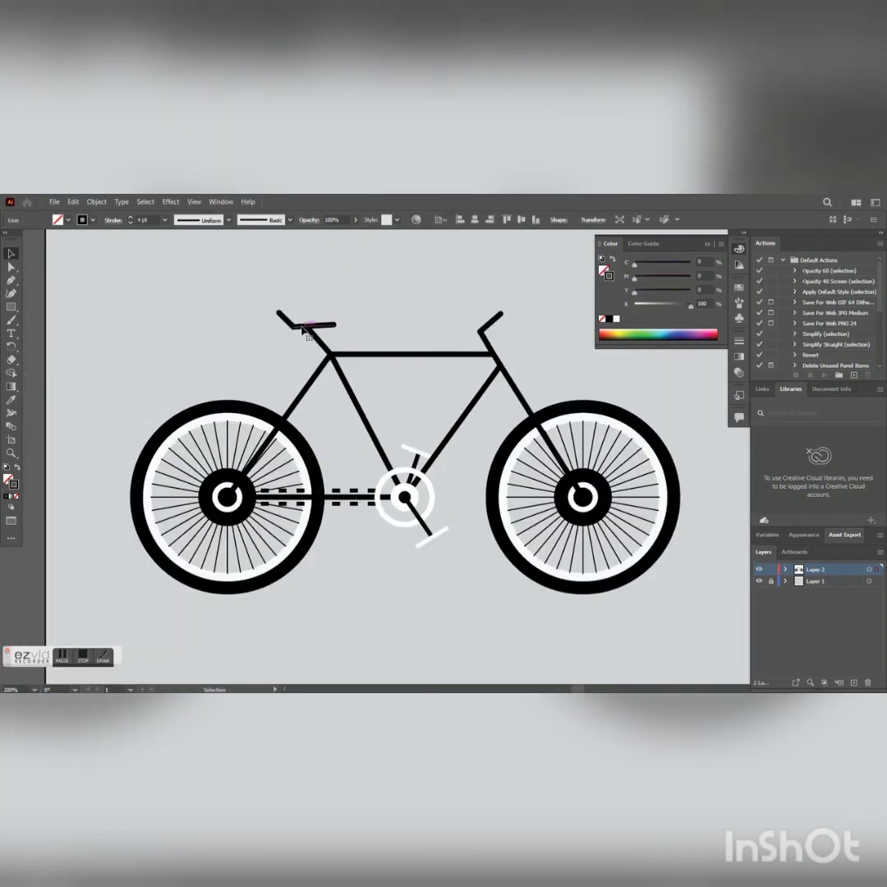
double_click(13, 485)
text(ffffff)
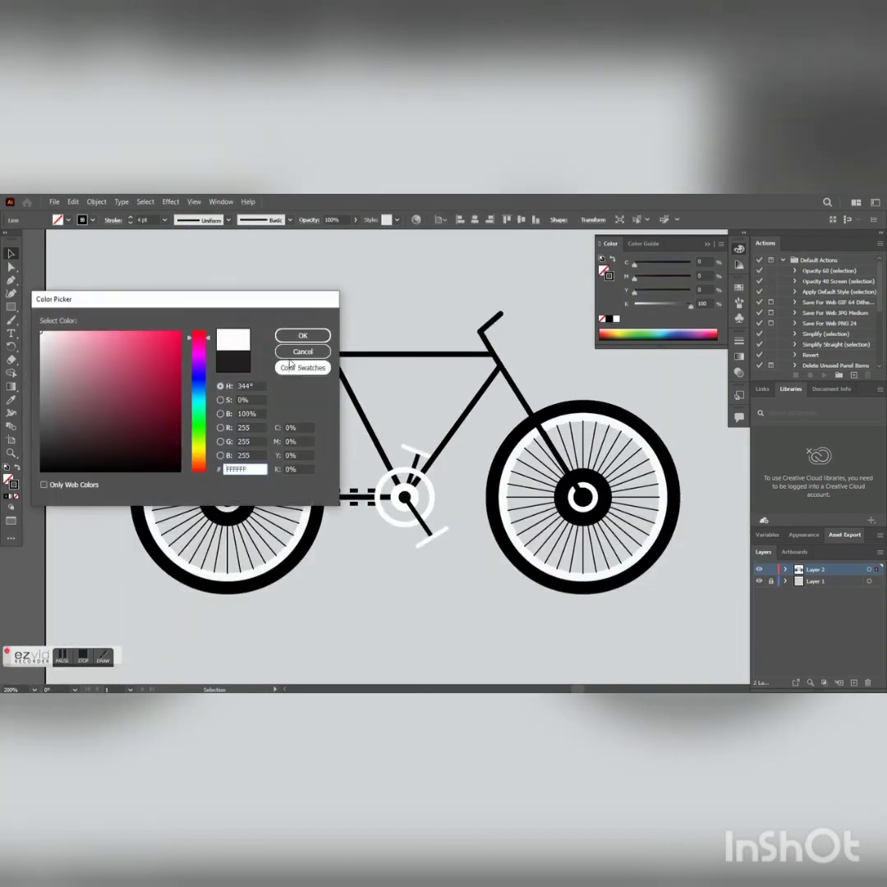
click(301, 336)
Step: Set the stroke colour of the saddle's short slanted rear line to white, FFFFFF, and deselect it
click(287, 319)
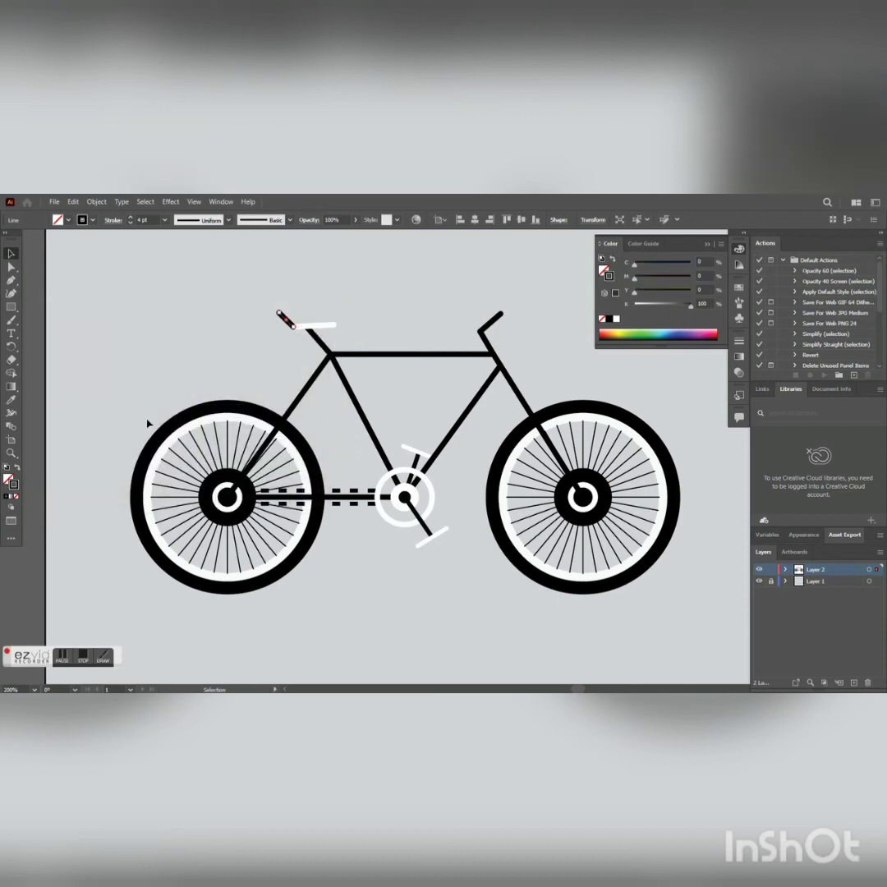
double_click(13, 485)
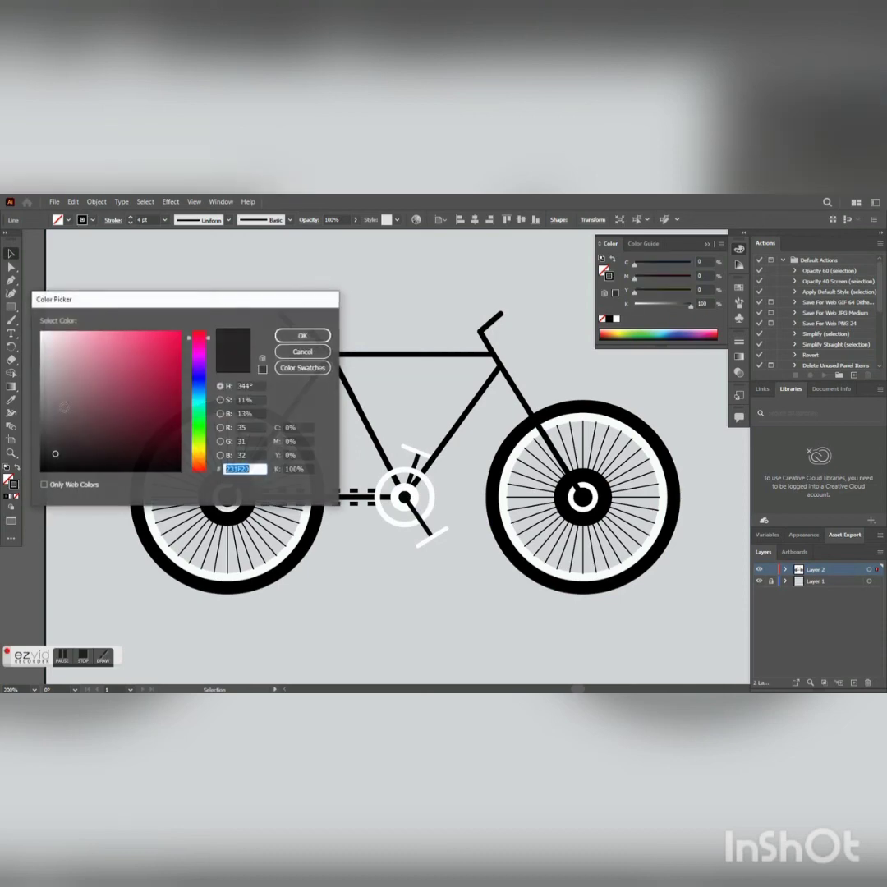
text(ffffff)
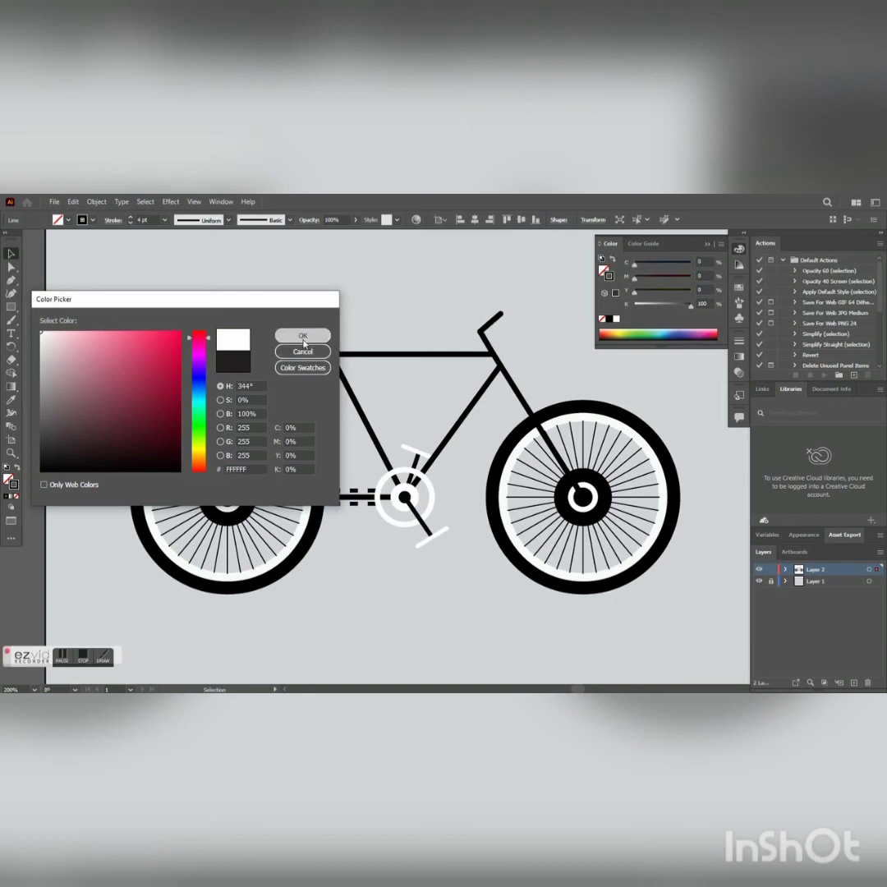
click(303, 336)
click(257, 397)
scroll(466, 622, down, 2)
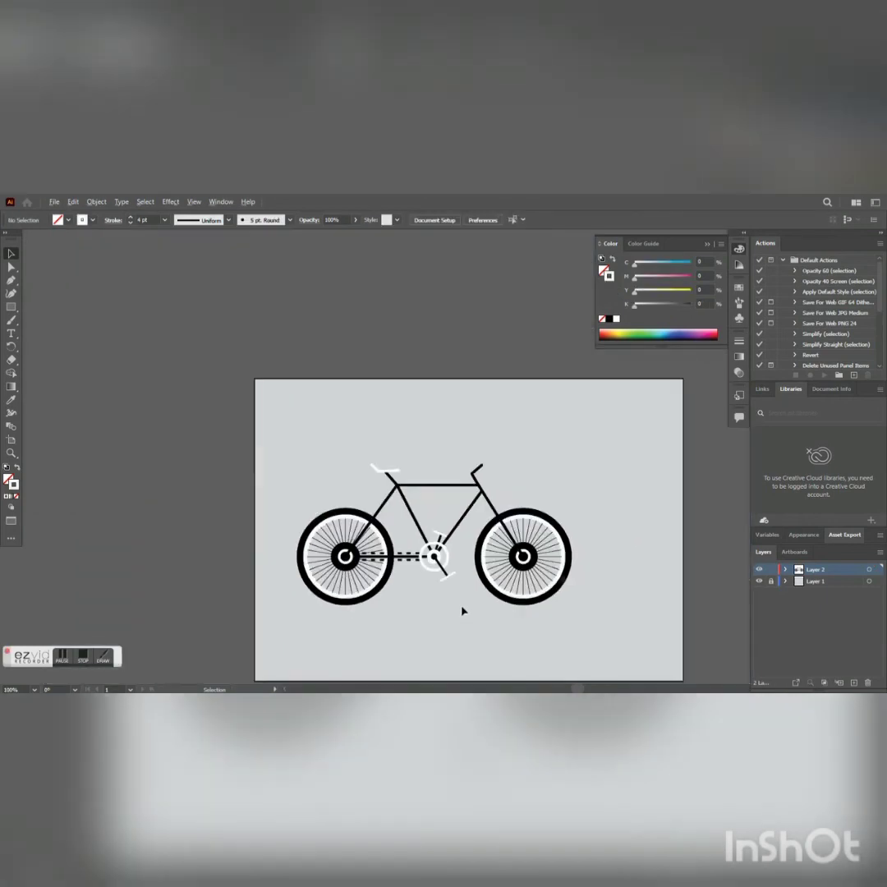
Step: Group all parts of the bicycle and move the group up and to the right, into the artboard's upper half
drag(461, 609, 428, 507)
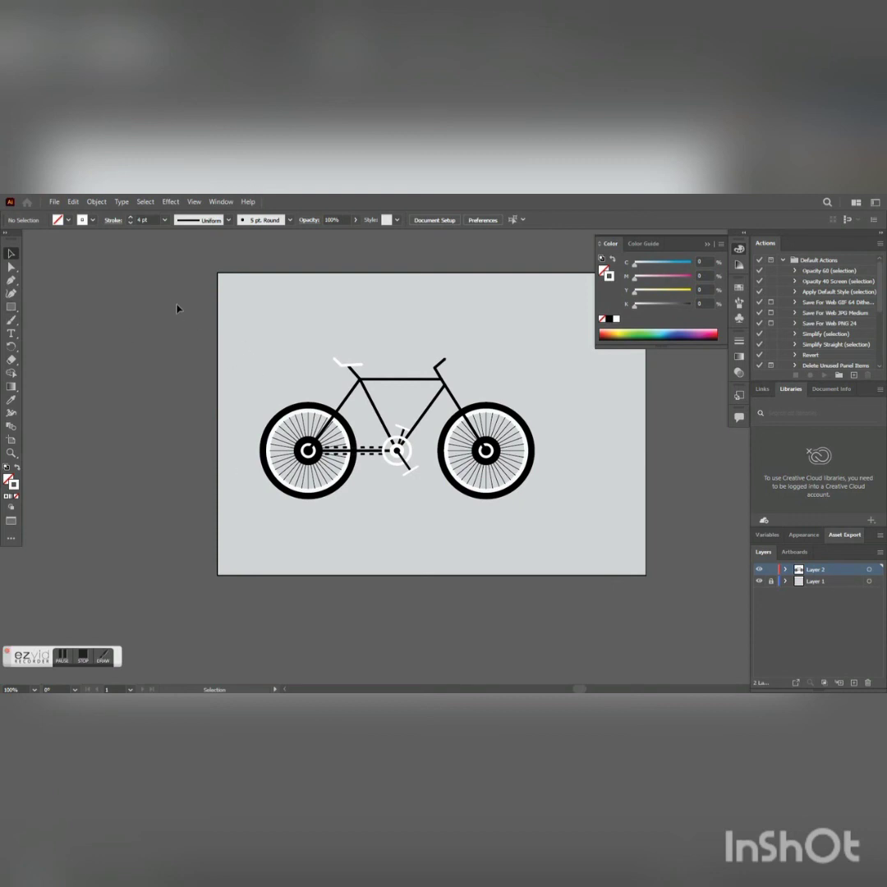
drag(177, 305, 562, 535)
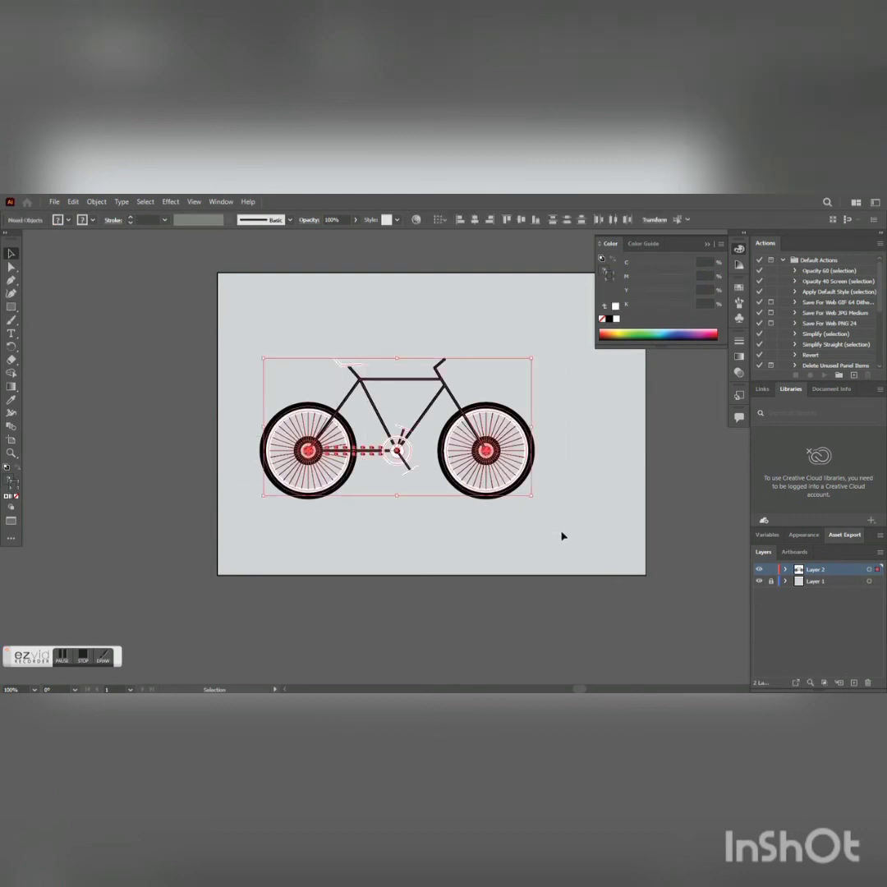
right_click(416, 423)
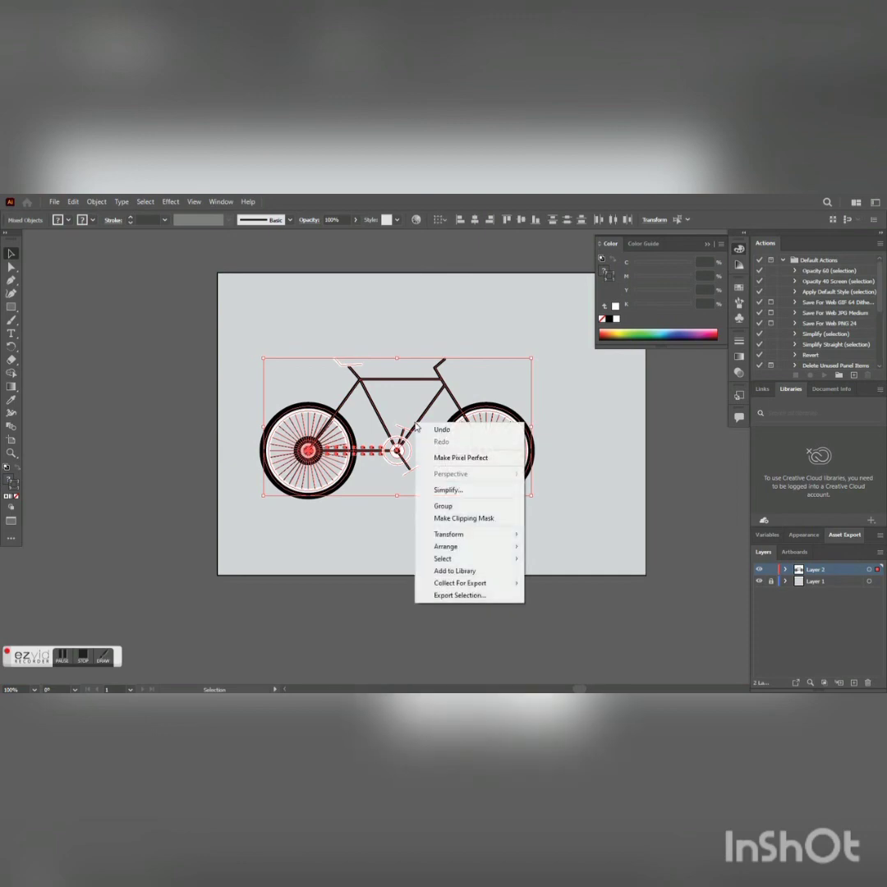
click(457, 507)
click(412, 586)
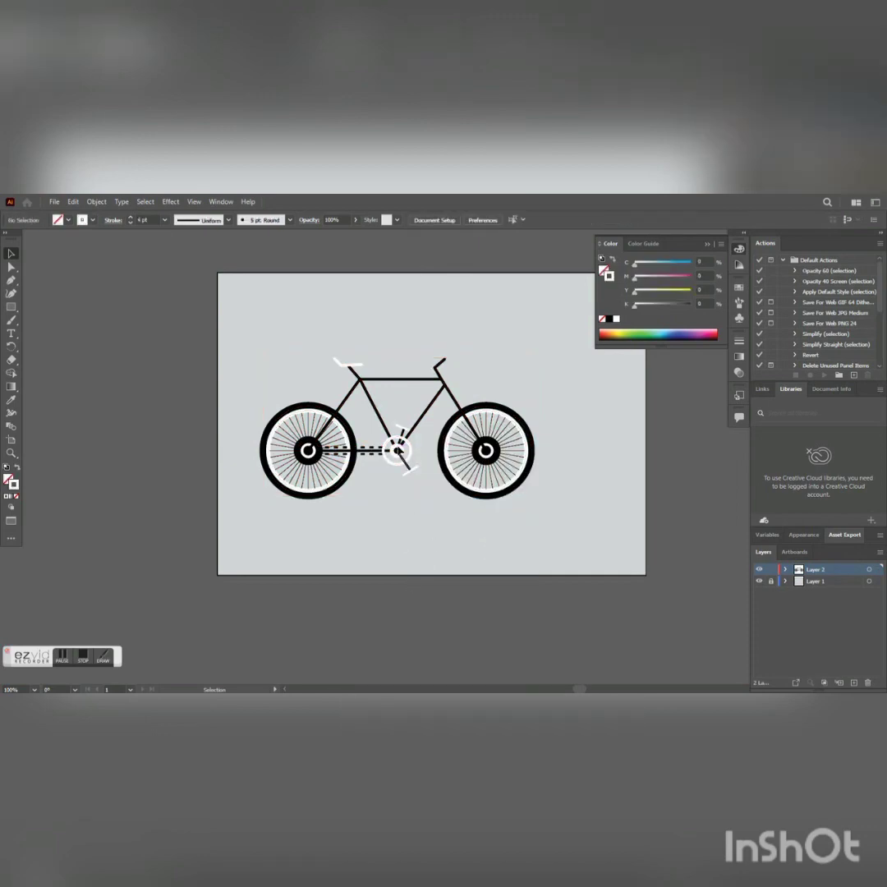
drag(396, 454, 426, 401)
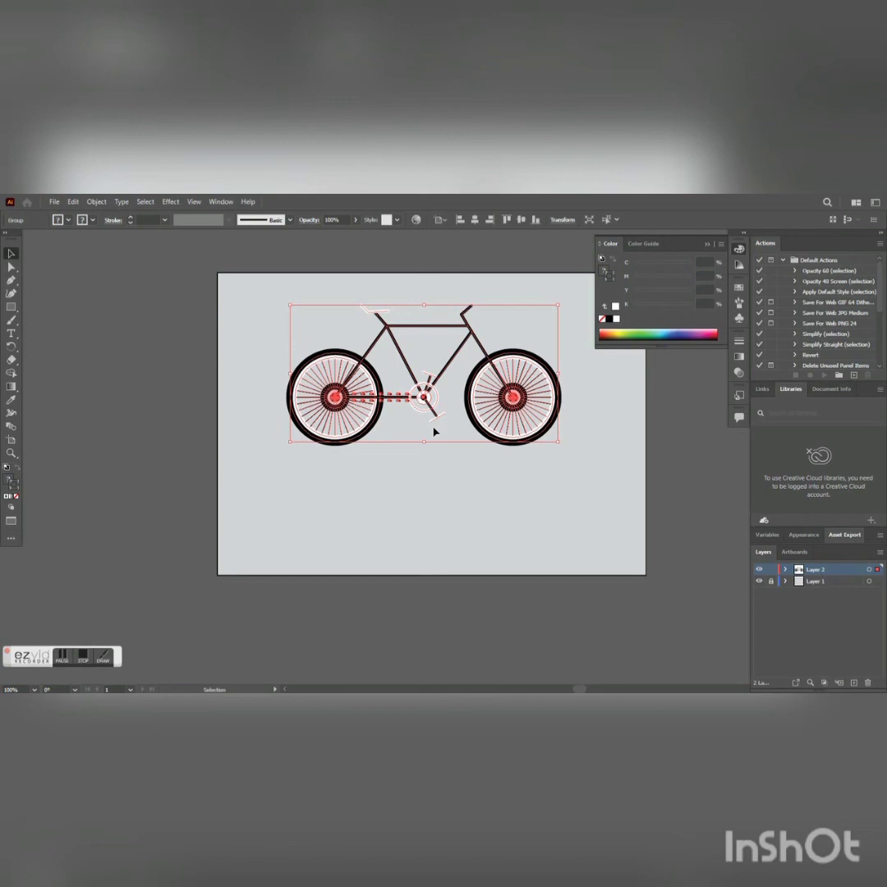
click(431, 493)
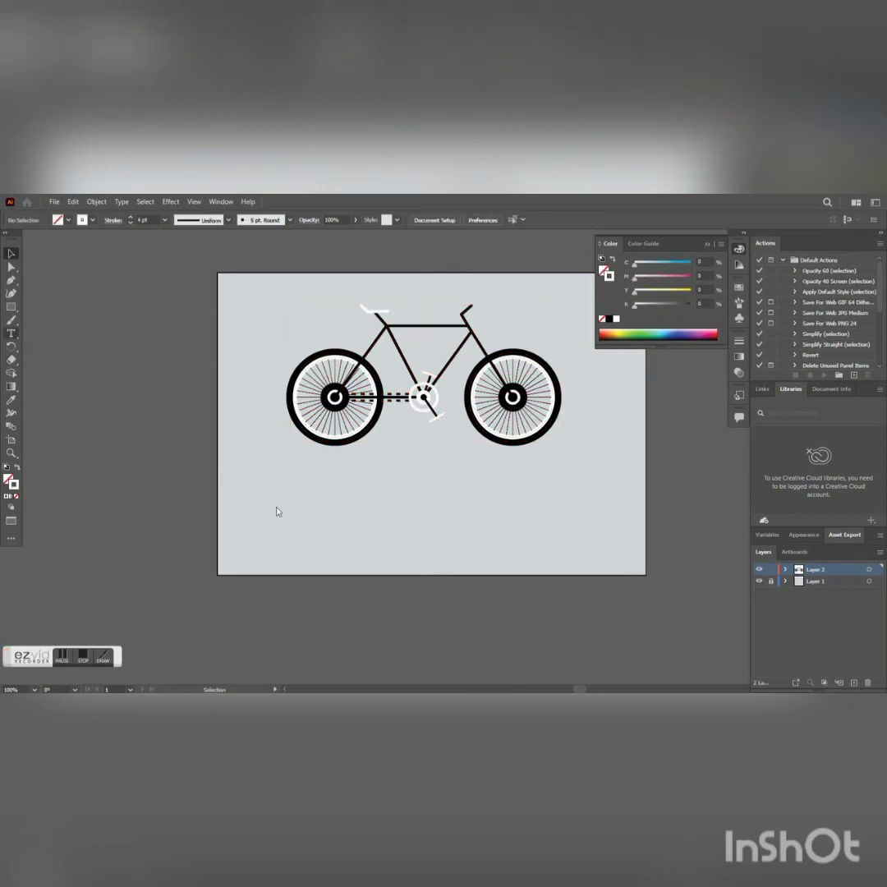
Step: Add the point text "BICYCLE LOGO" in the empty area below the bicycle
key(t)
click(357, 518)
text(8ICYC)
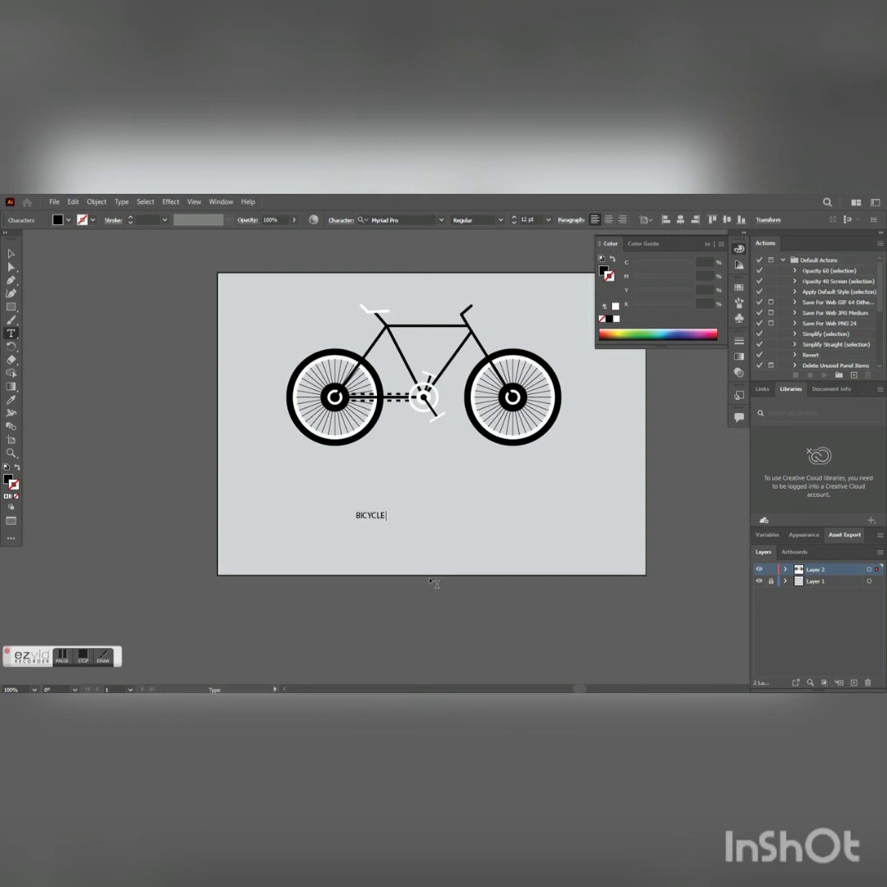
text(LE LOGO)
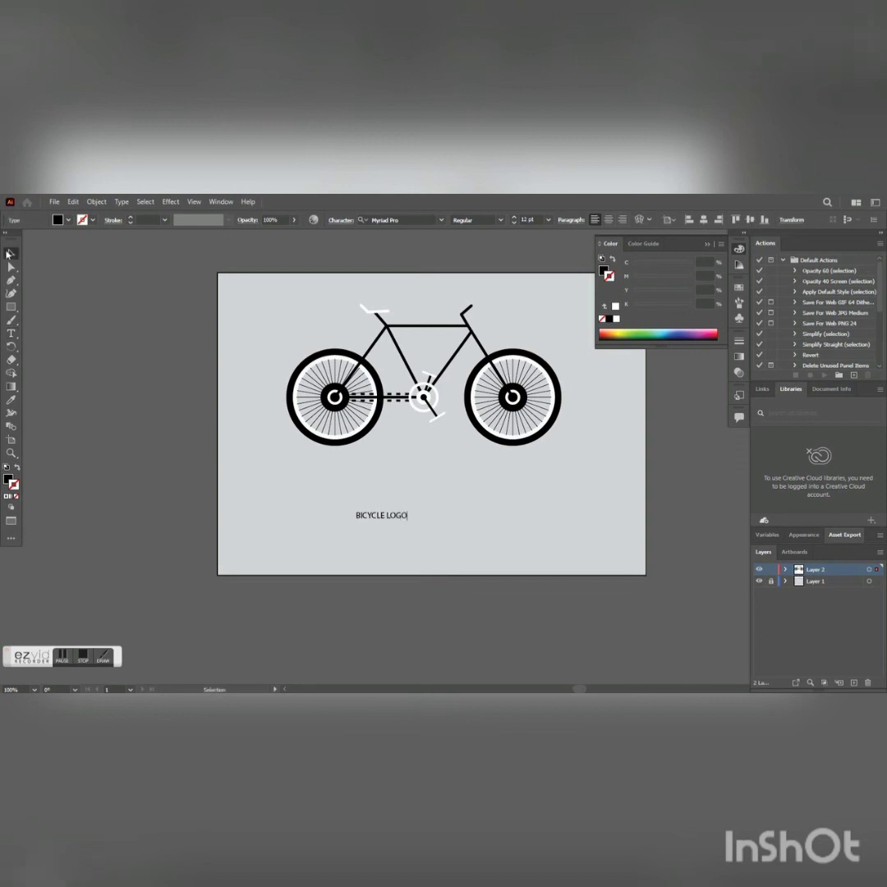
key(Escape)
Step: Set the "BICYCLE LOGO" text size to 44 pt and move the text up to just beneath the wheels
click(378, 520)
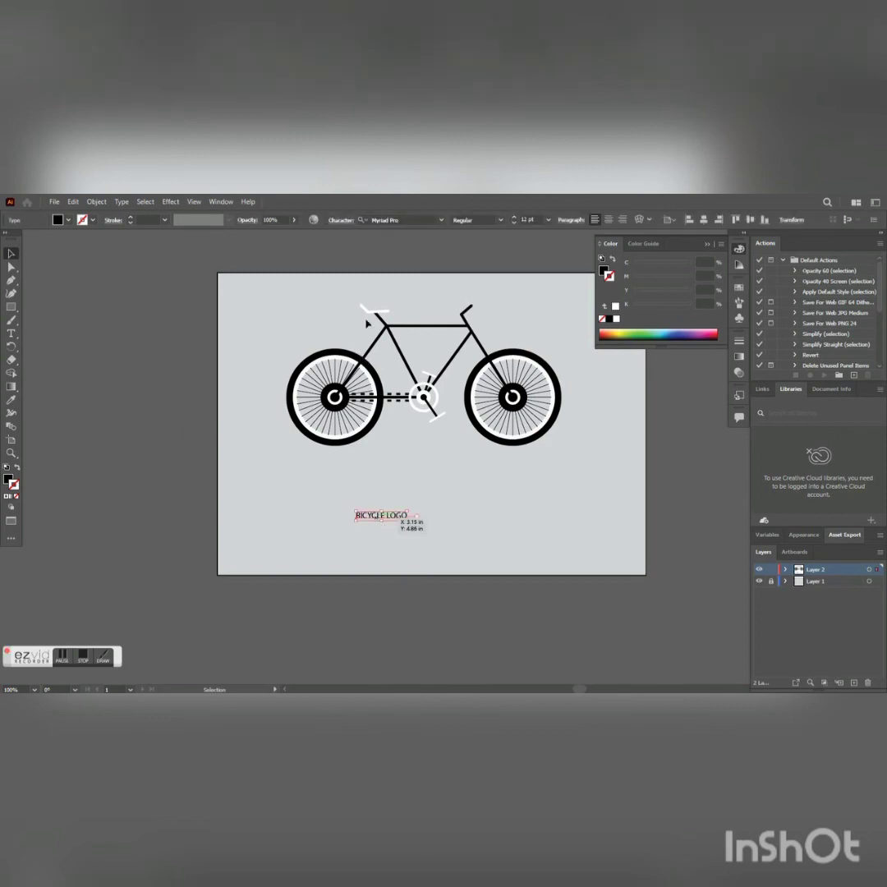
click(514, 218)
click(515, 218)
click(514, 219)
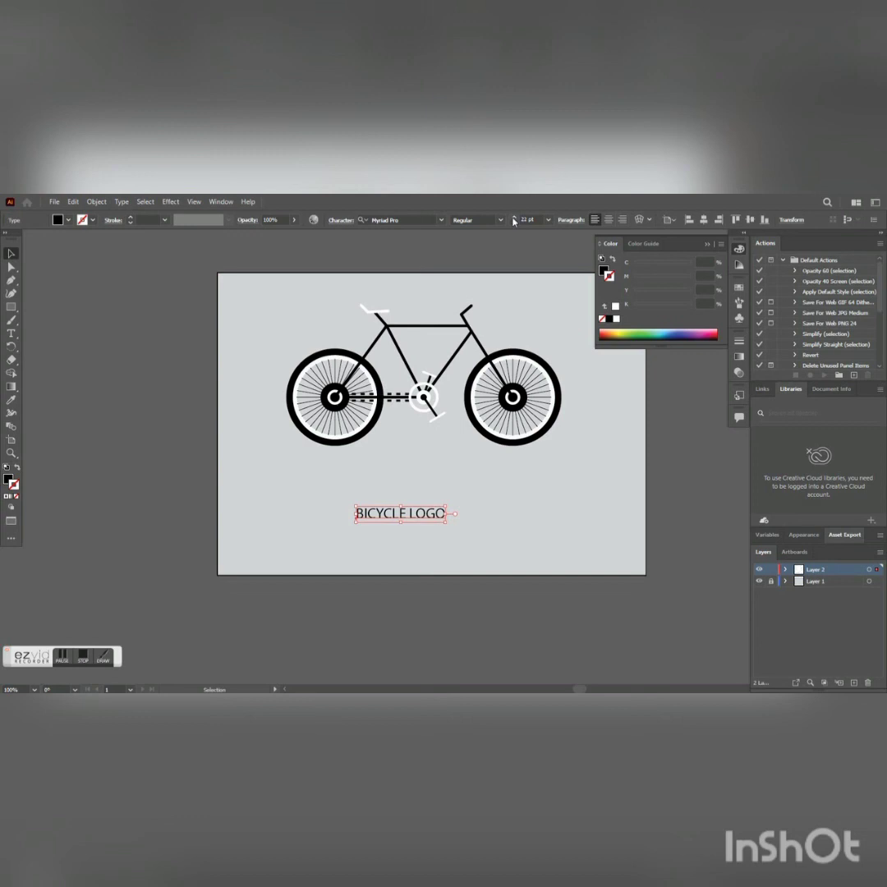
click(514, 219)
click(515, 218)
click(515, 218)
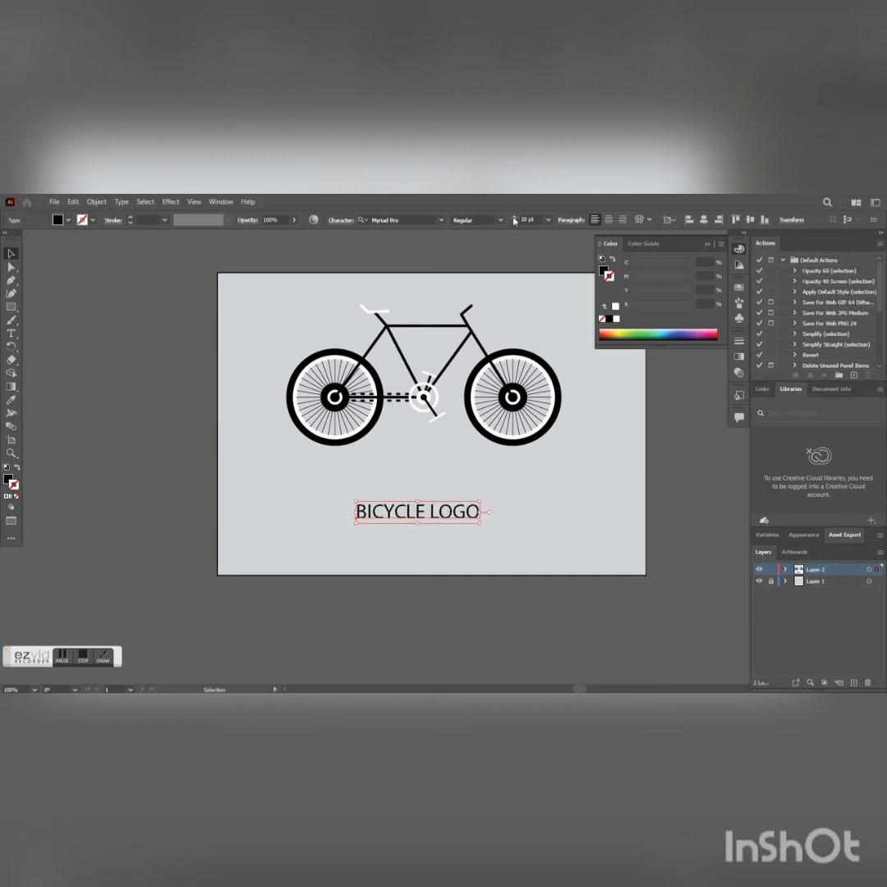
click(514, 219)
click(514, 219)
click(514, 219)
click(515, 219)
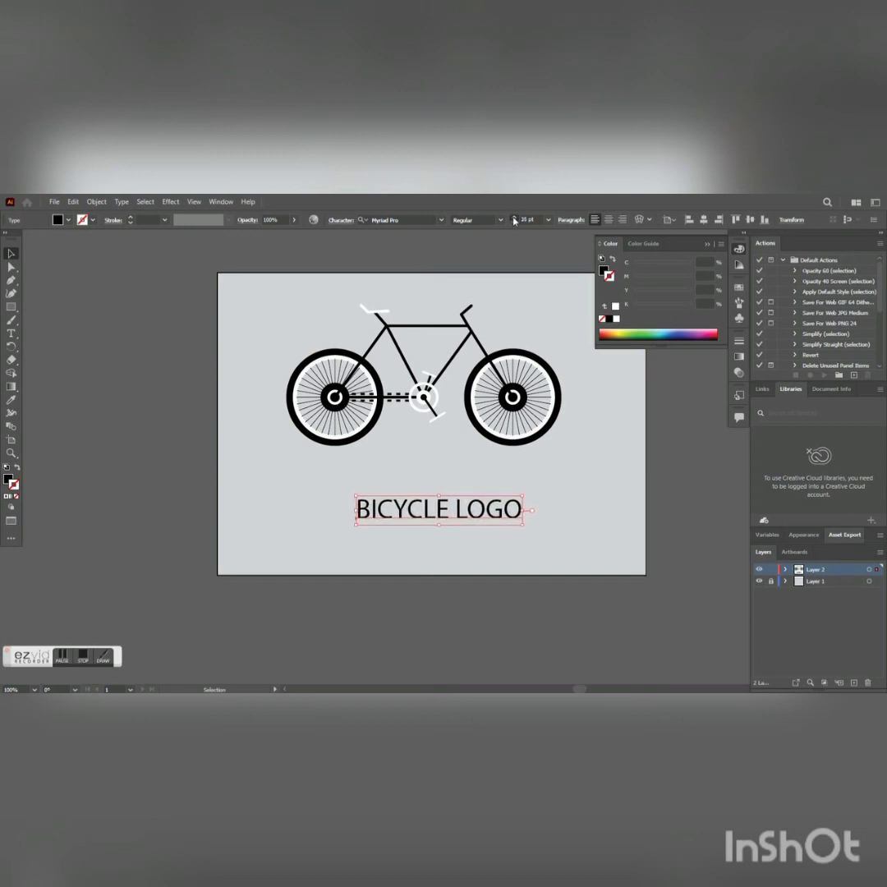
click(514, 219)
click(514, 219)
click(514, 218)
click(514, 219)
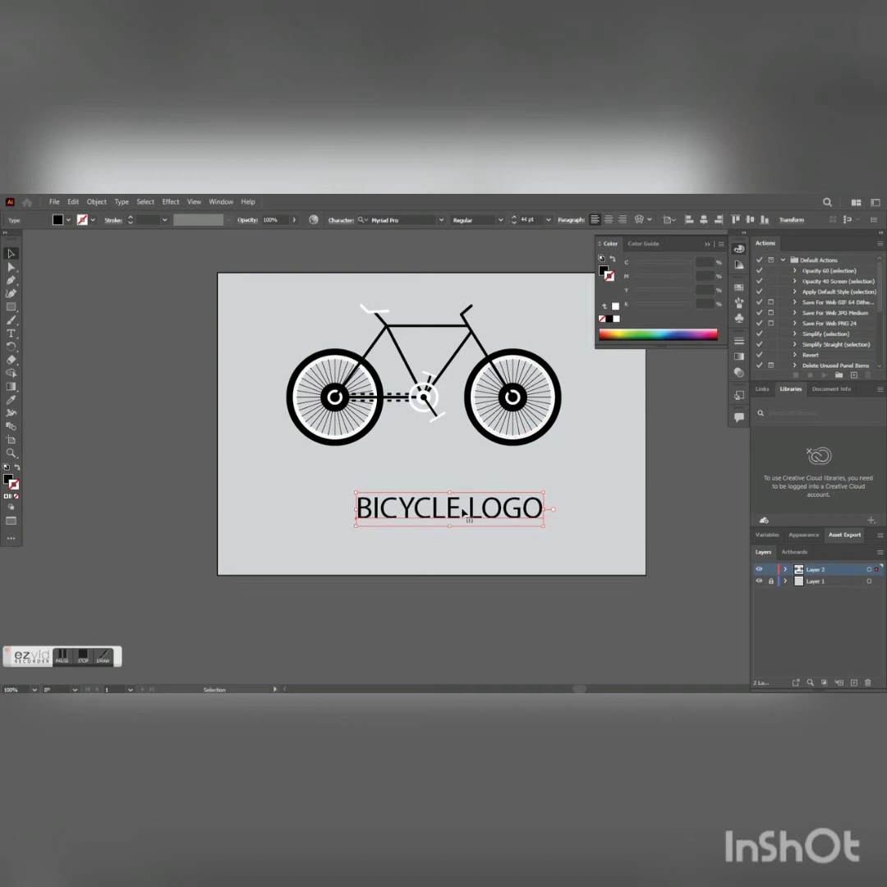
drag(454, 511, 429, 474)
click(420, 493)
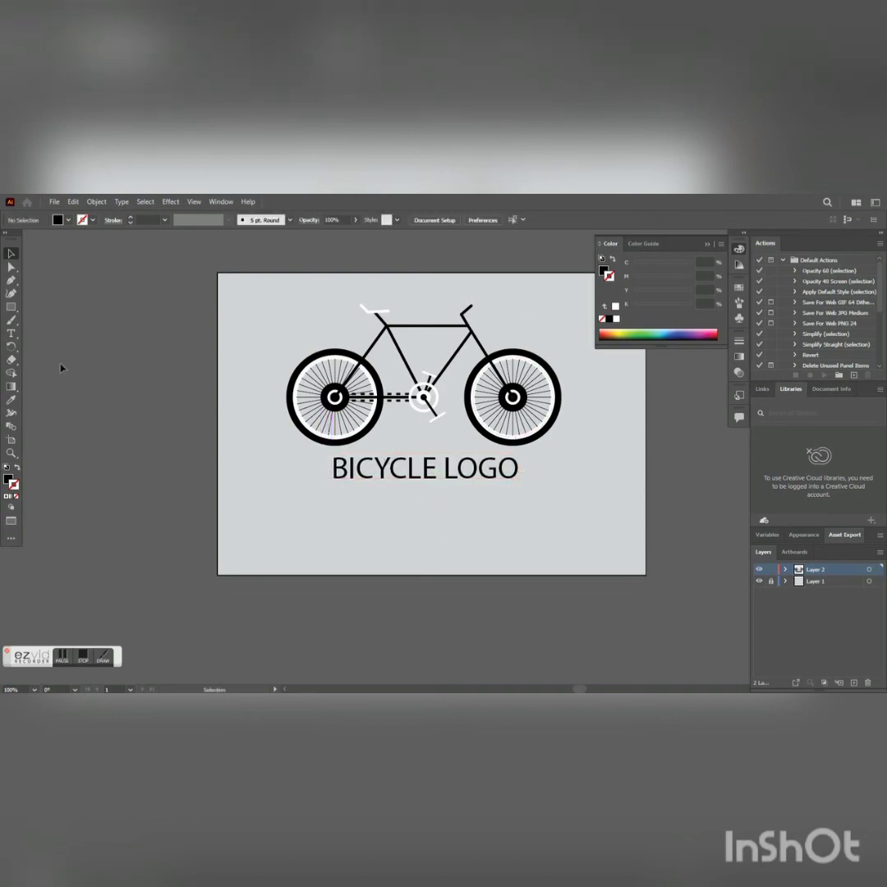
Step: Change the font of the word BICYCLE to Century751 BT Roman and deselect the text
click(11, 333)
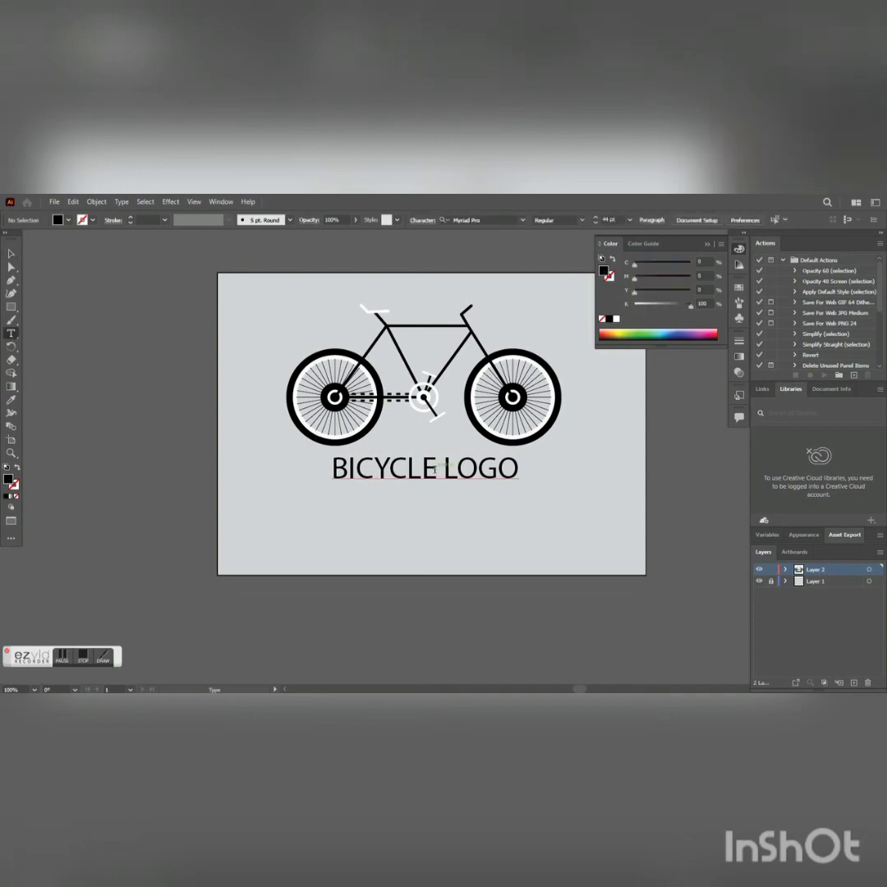
drag(435, 469, 332, 470)
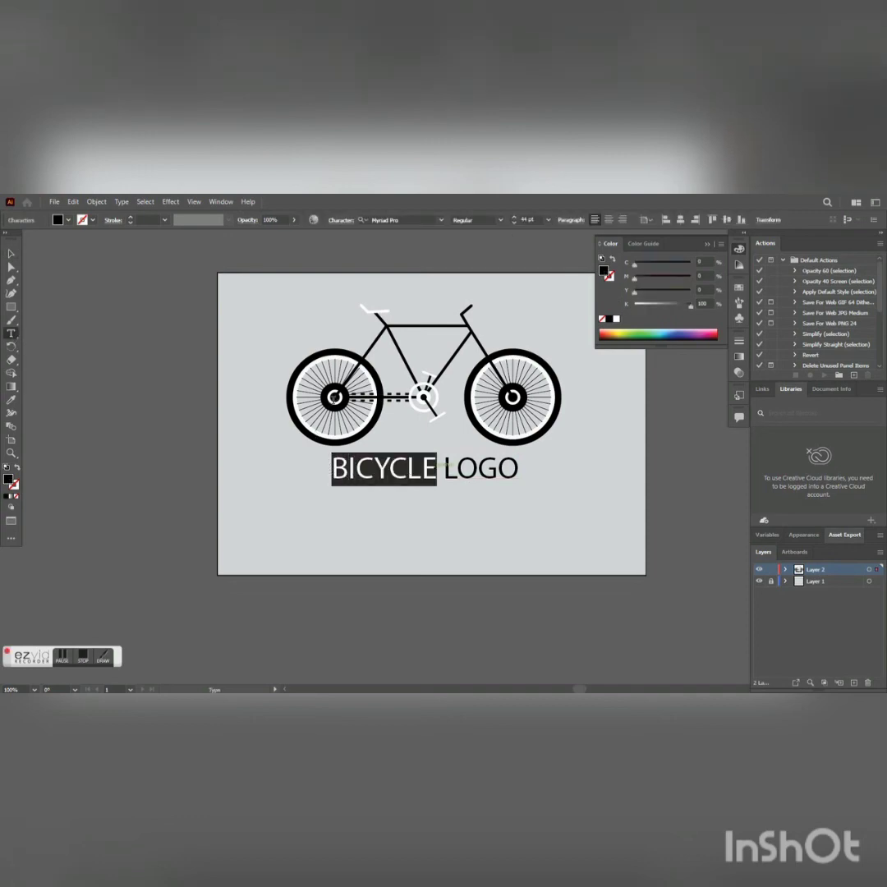
click(442, 222)
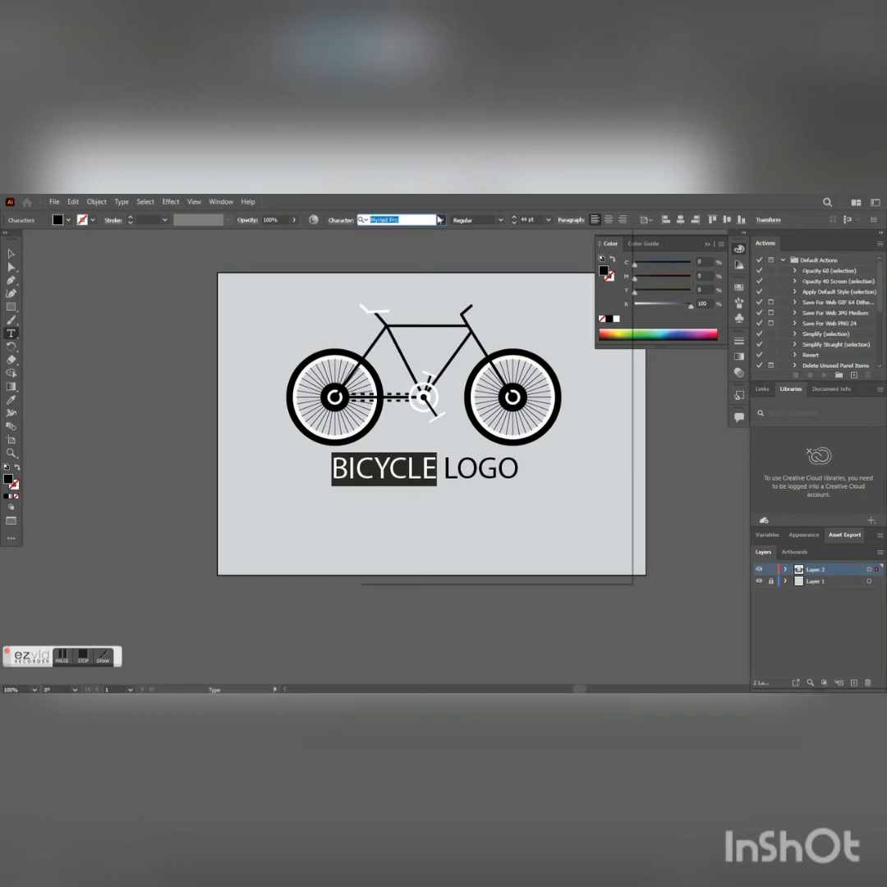
scroll(567, 493, down, 8)
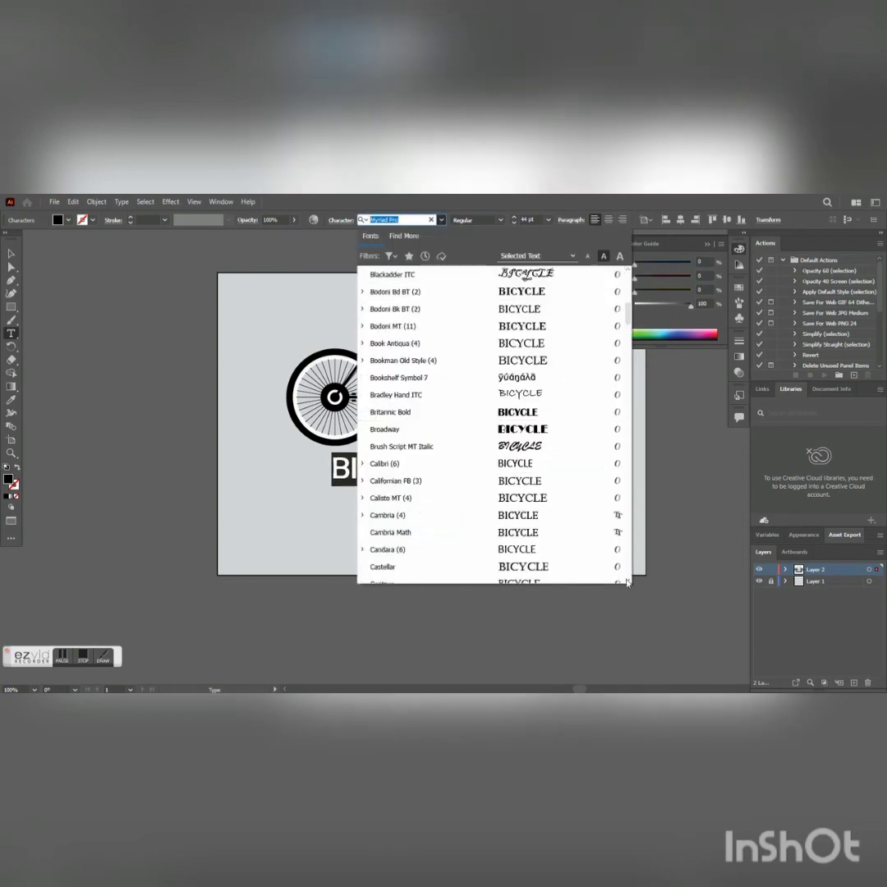
scroll(626, 582, down, 3)
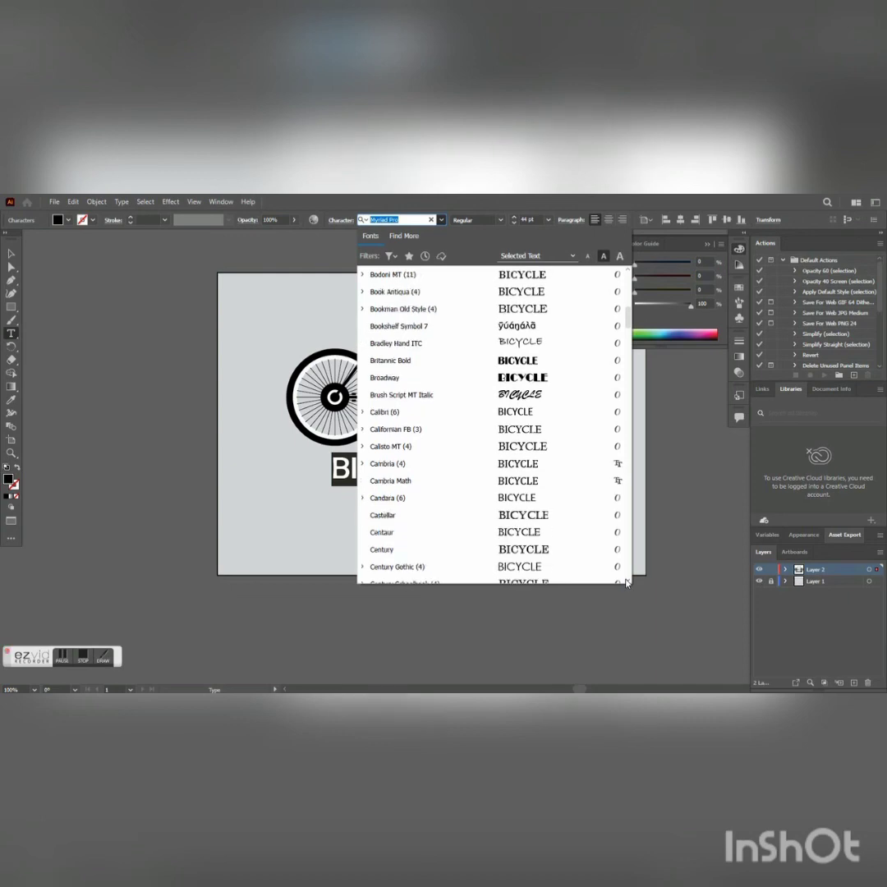
scroll(627, 580, down, 1)
key(Escape)
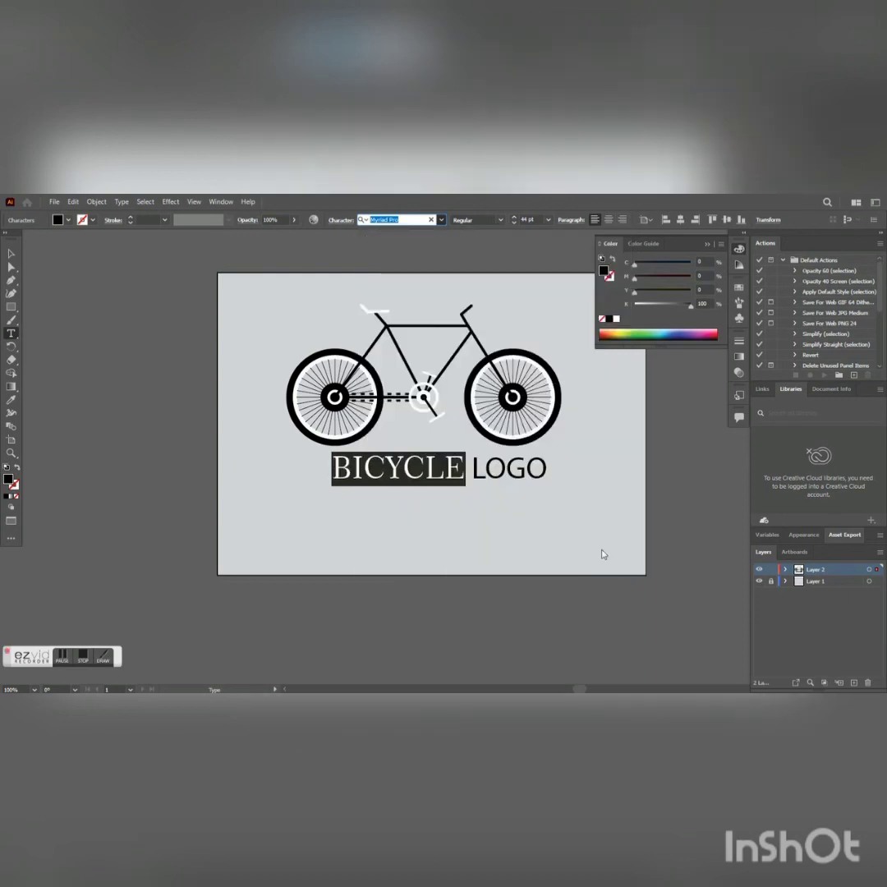
key(Escape)
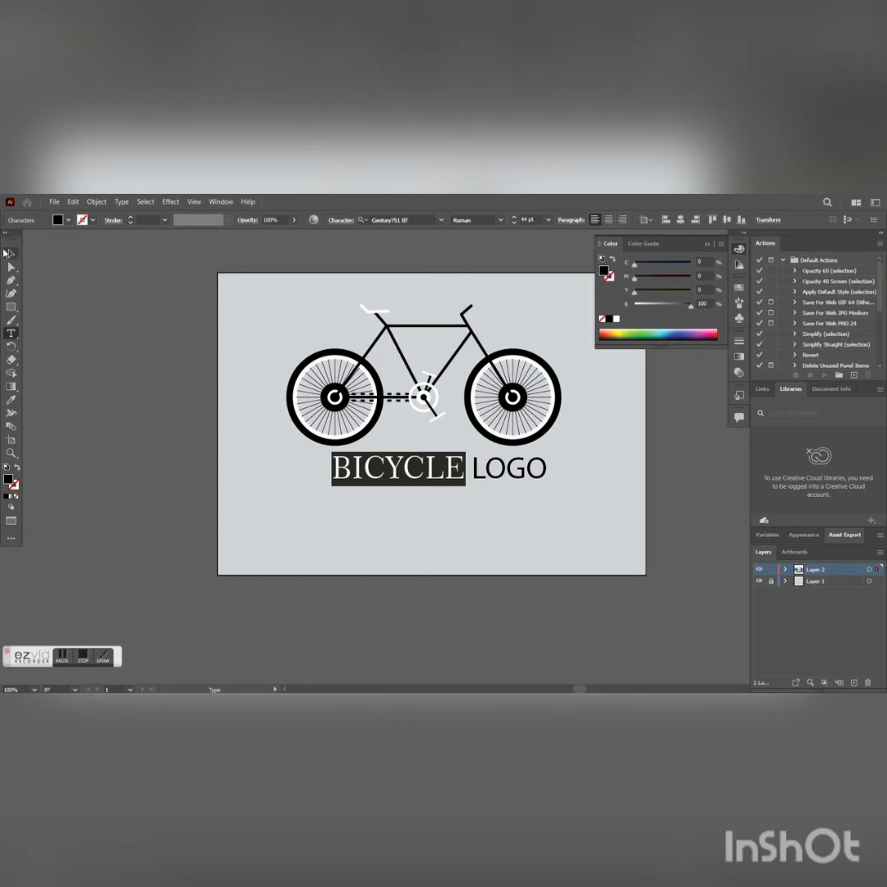
key(Escape)
click(480, 487)
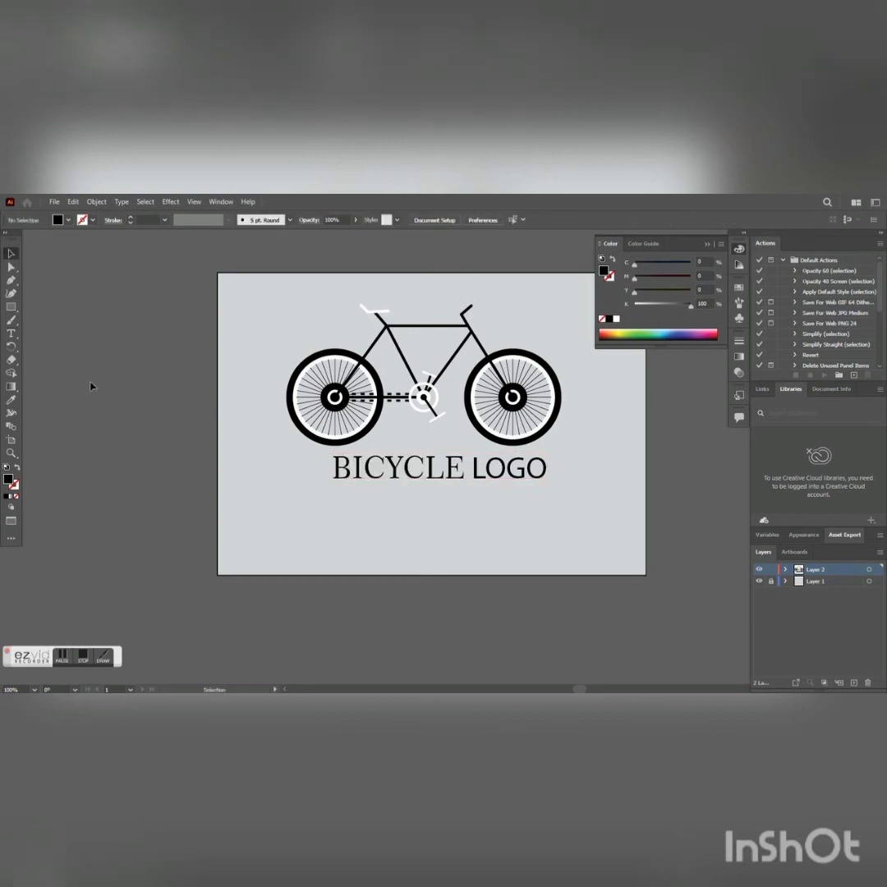
Step: Change the font of the word LOGO to Algerian
click(12, 334)
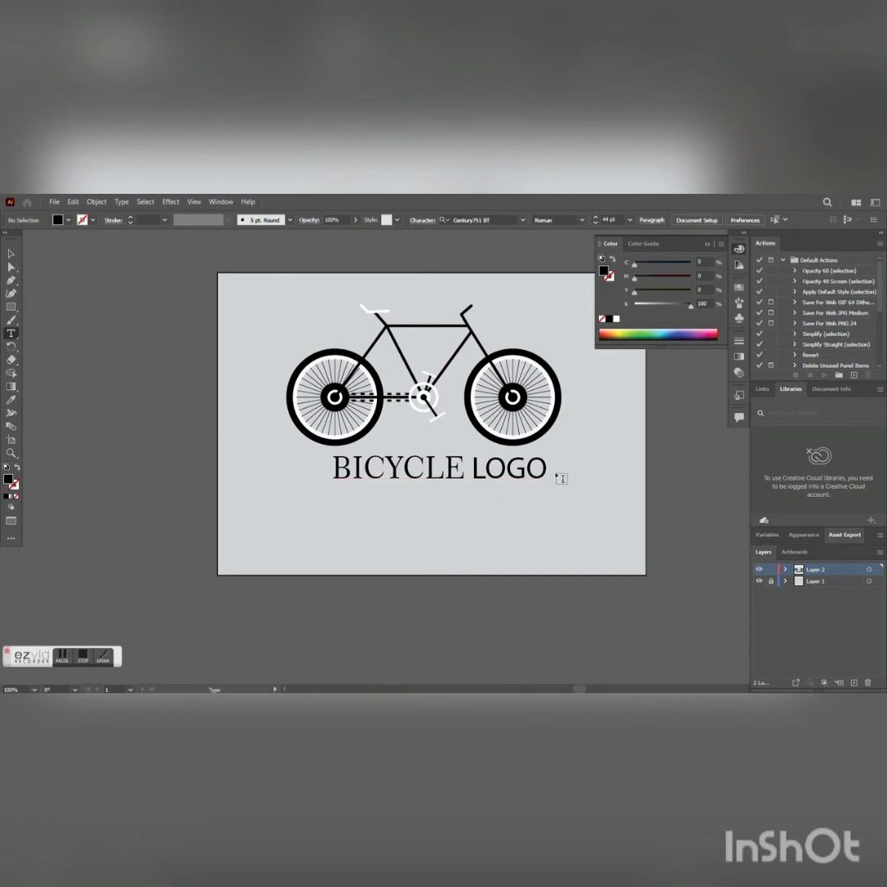
drag(548, 469, 483, 471)
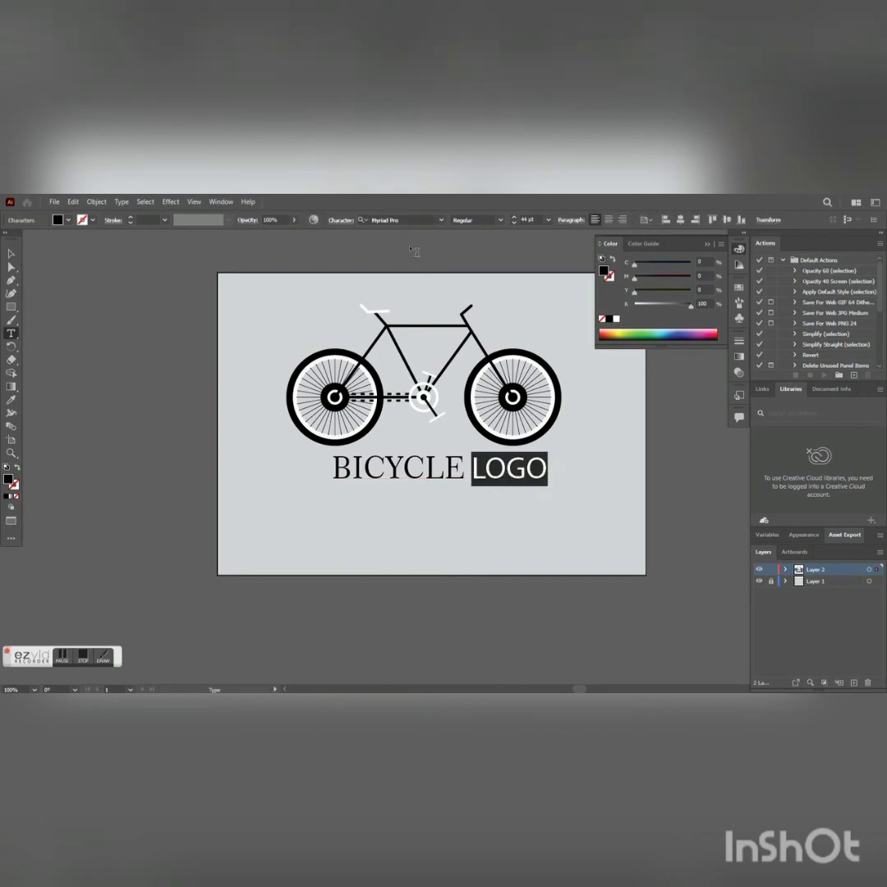
click(441, 221)
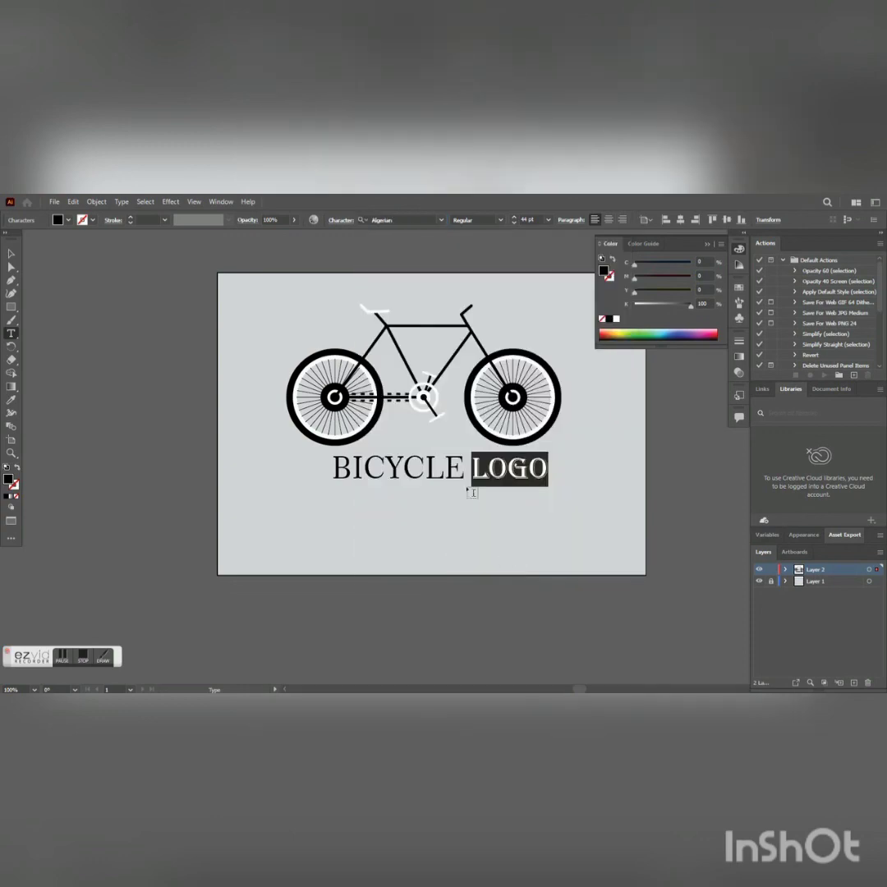
key(Escape)
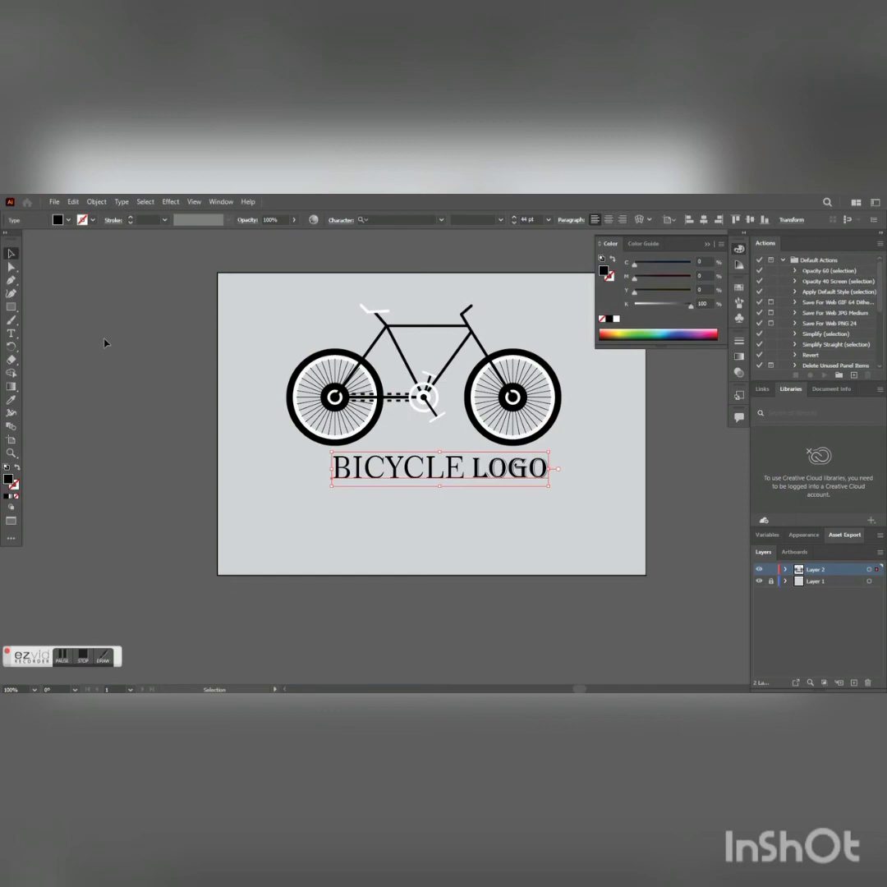
Step: Give the word BICYCLE a white fill with a black 2 pt stroke
click(11, 332)
drag(465, 469, 301, 465)
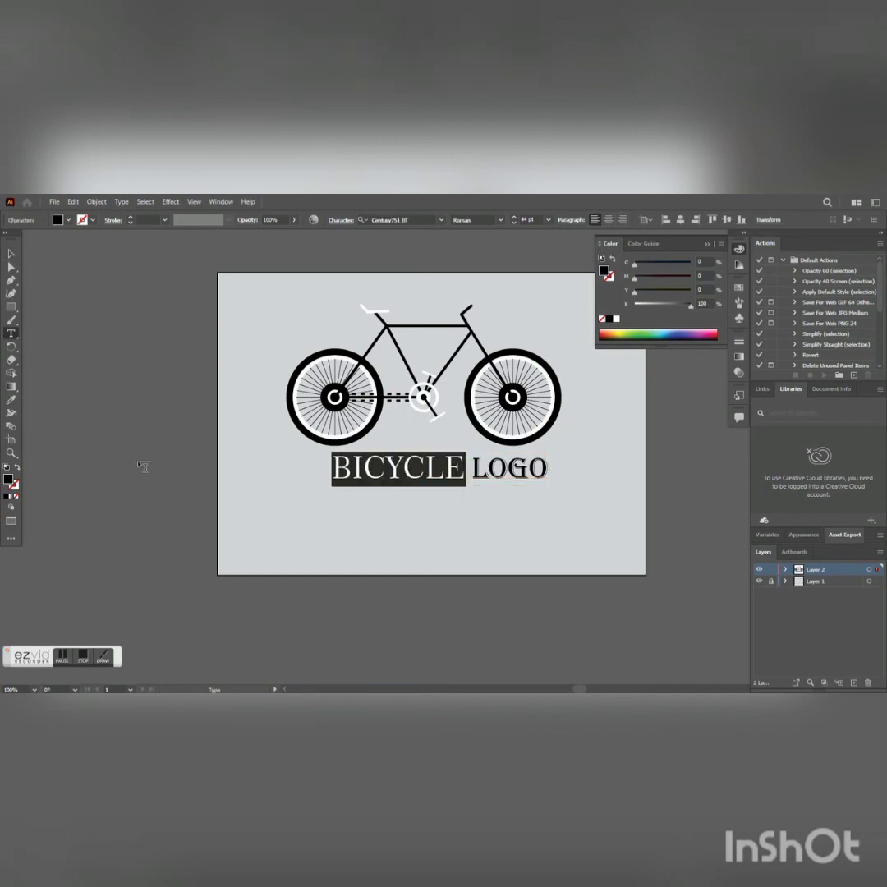
click(7, 467)
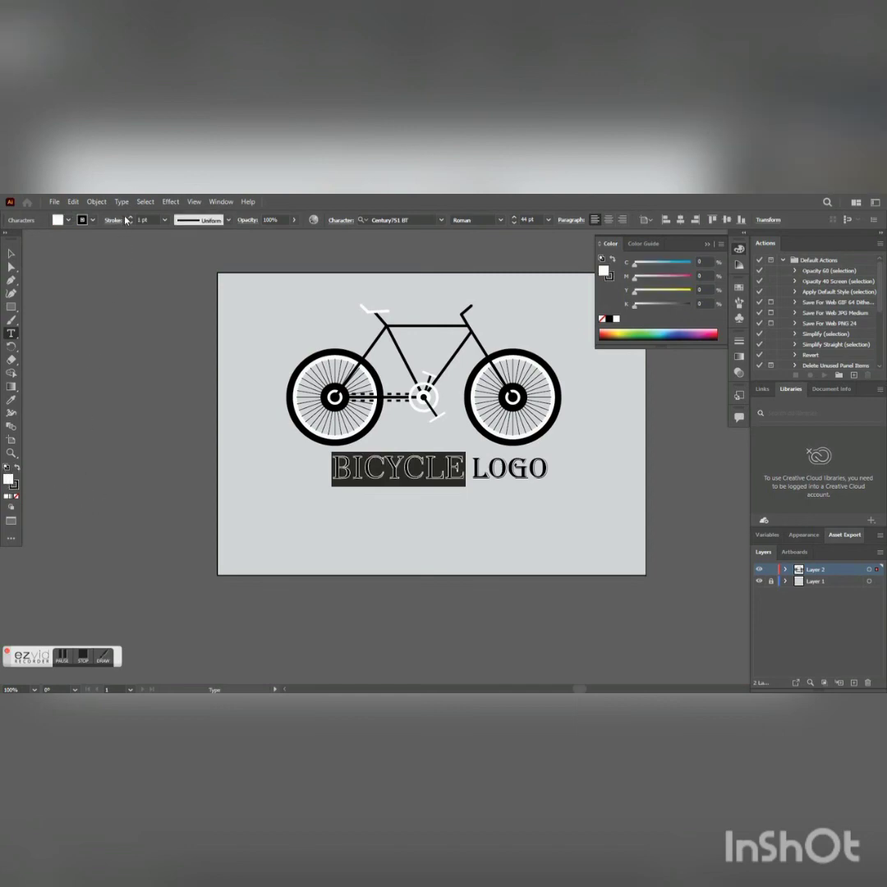
key(Escape)
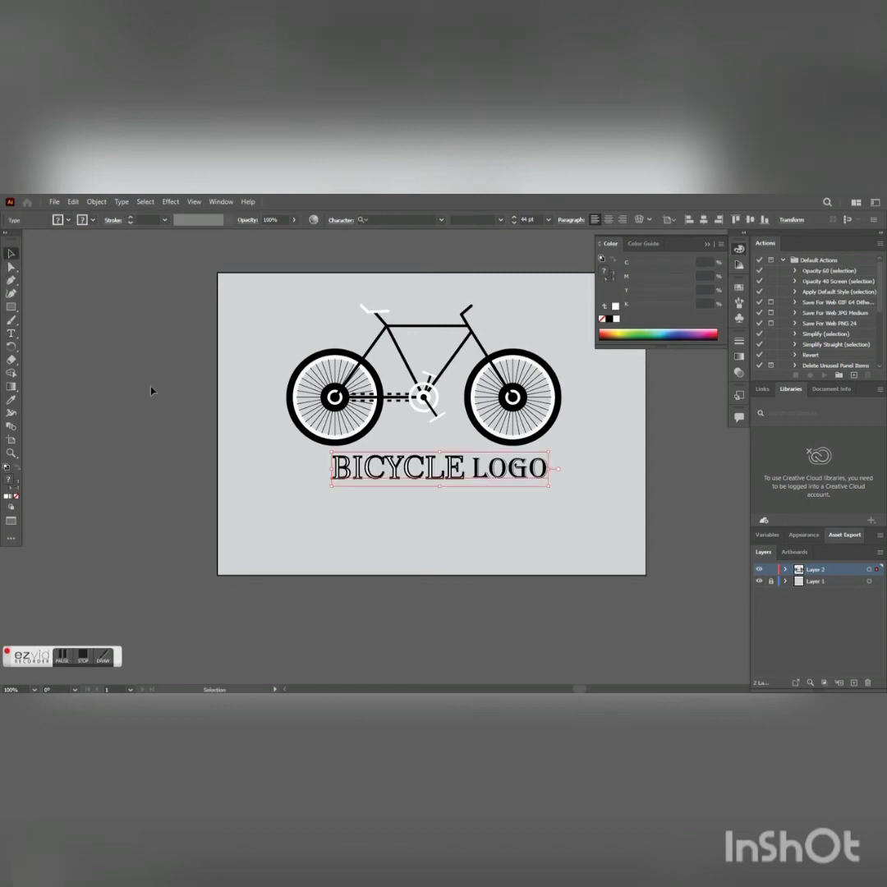
click(240, 448)
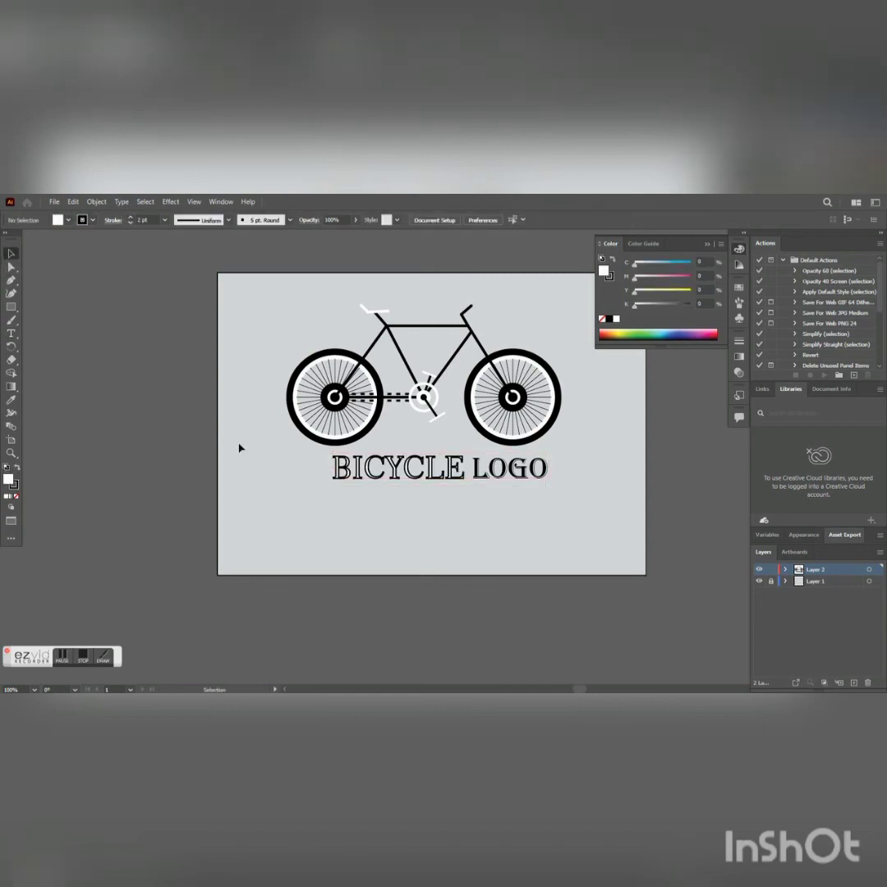
Step: Thin the stroke of the word BICYCLE to 0.25 pt and deselect the text
click(436, 485)
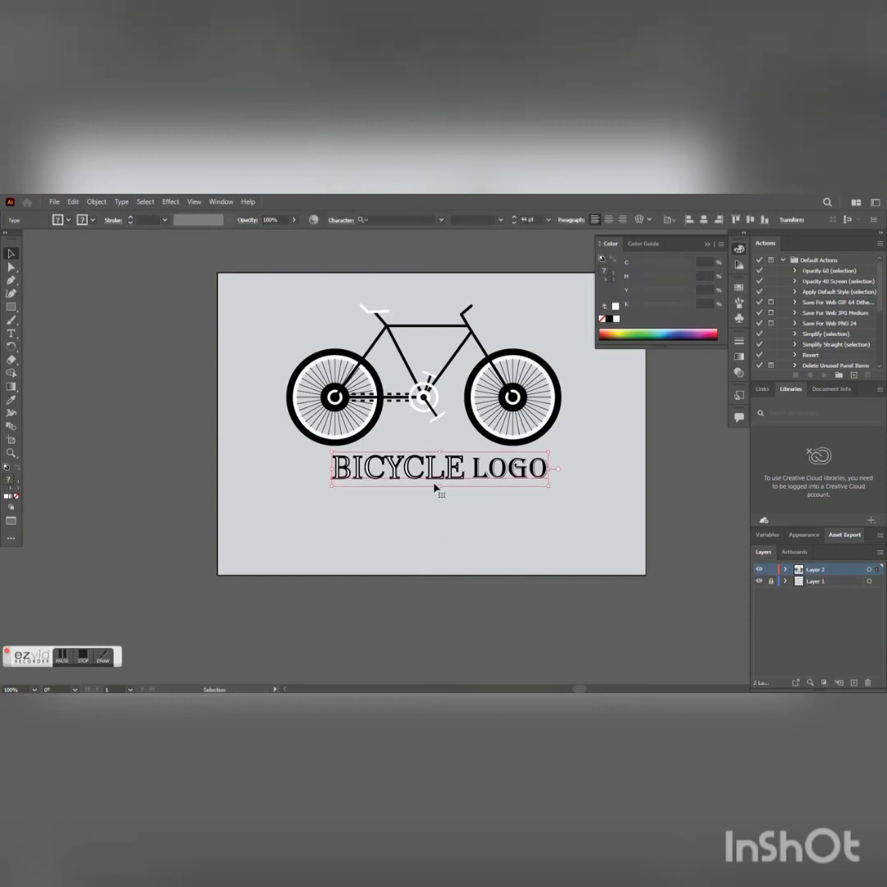
click(13, 336)
drag(462, 464, 332, 466)
click(616, 319)
key(Escape)
click(157, 288)
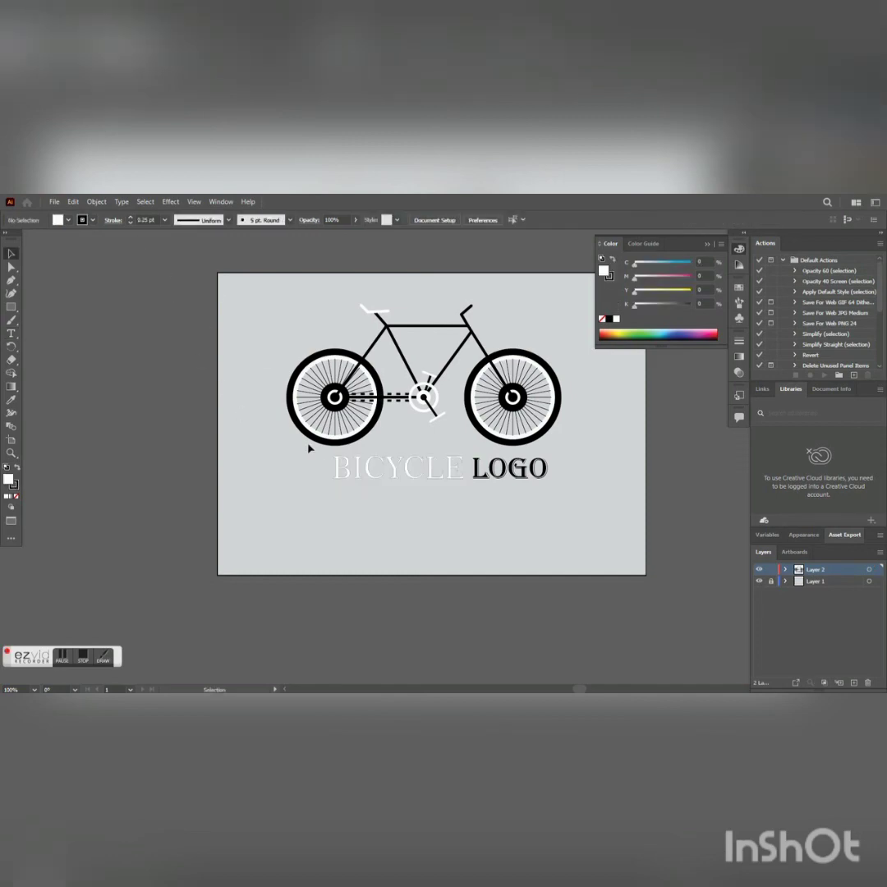
Step: Set the black stroke of the word BICYCLE to 0.75 pt and deselect the text
click(12, 333)
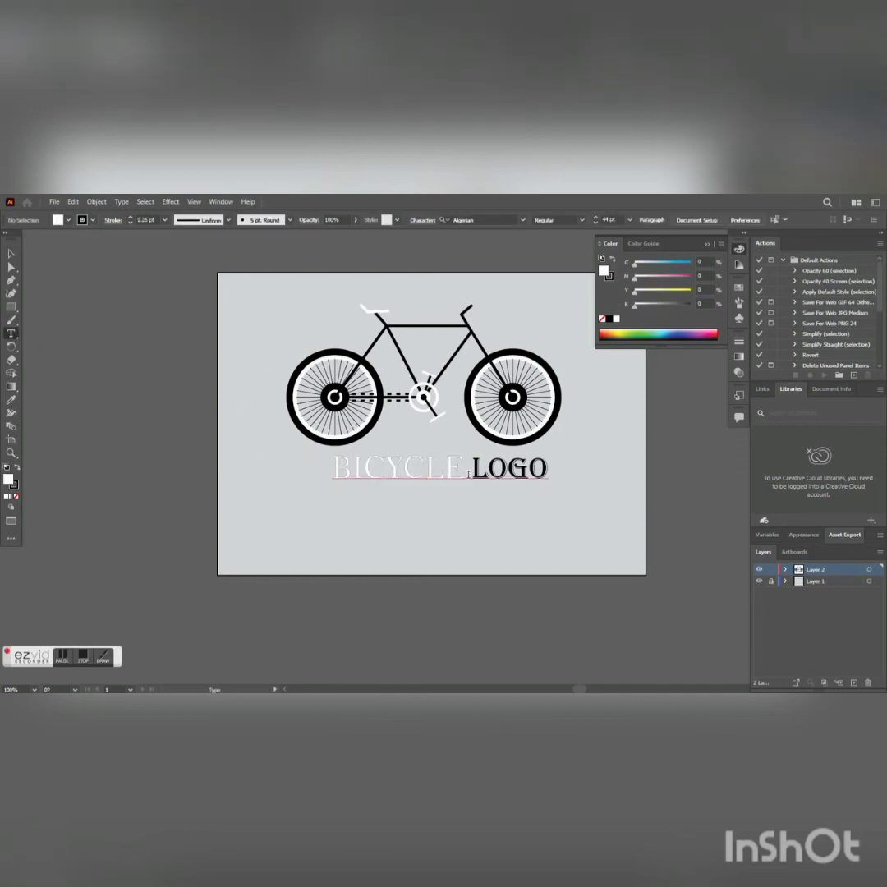
drag(464, 470, 332, 468)
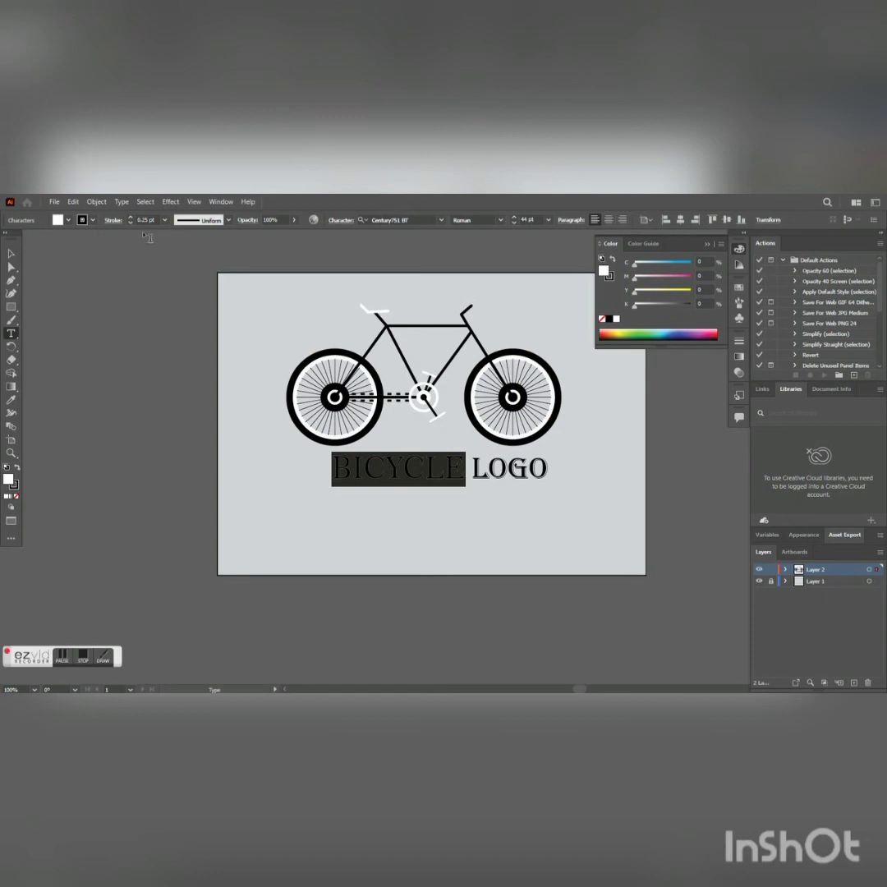
click(130, 218)
click(130, 218)
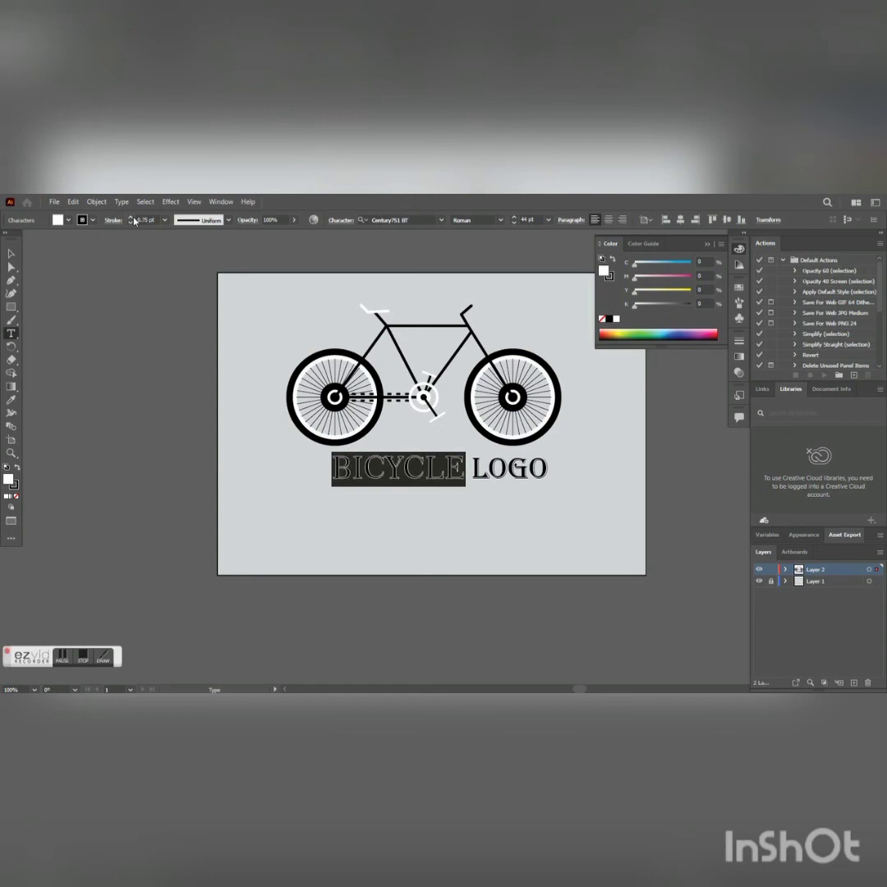
click(8, 256)
click(590, 520)
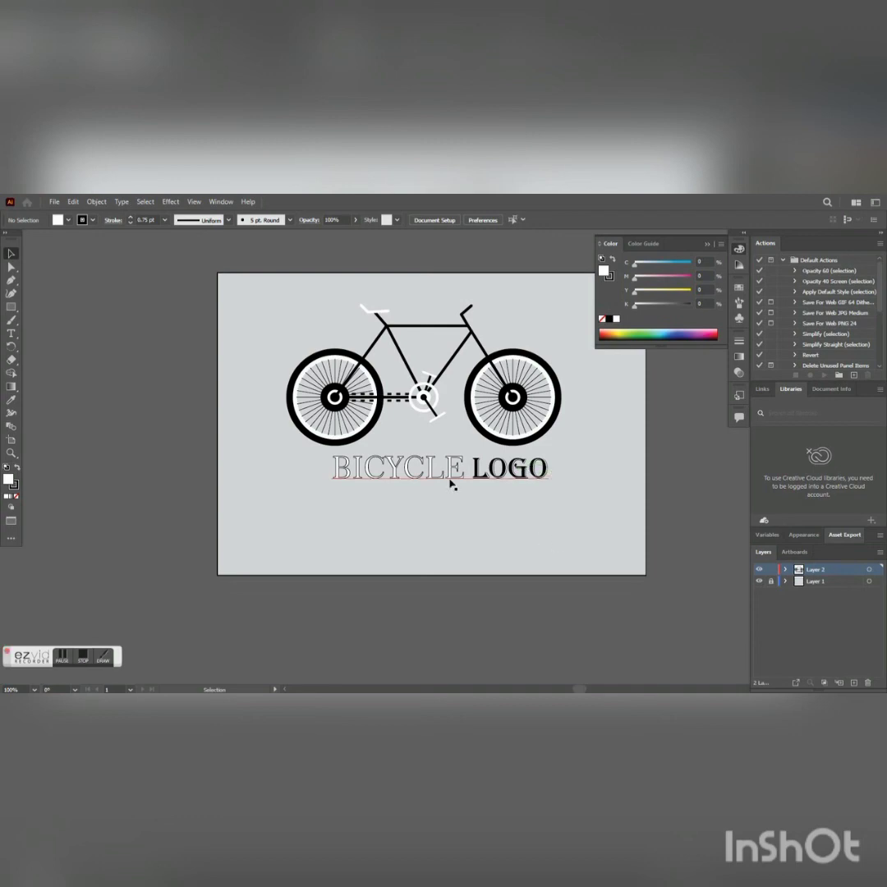
Step: Move the "BICYCLE LOGO" text left to centre it beneath the bicycle, and display the finished artwork in full-screen mode
drag(452, 477, 433, 470)
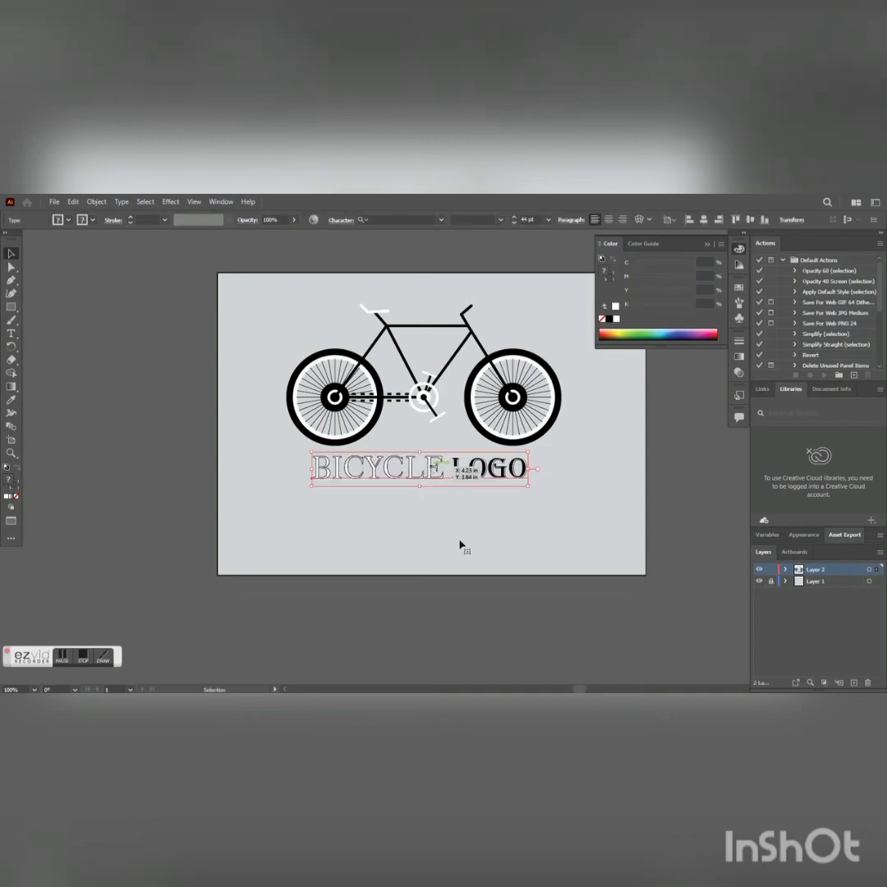
click(377, 577)
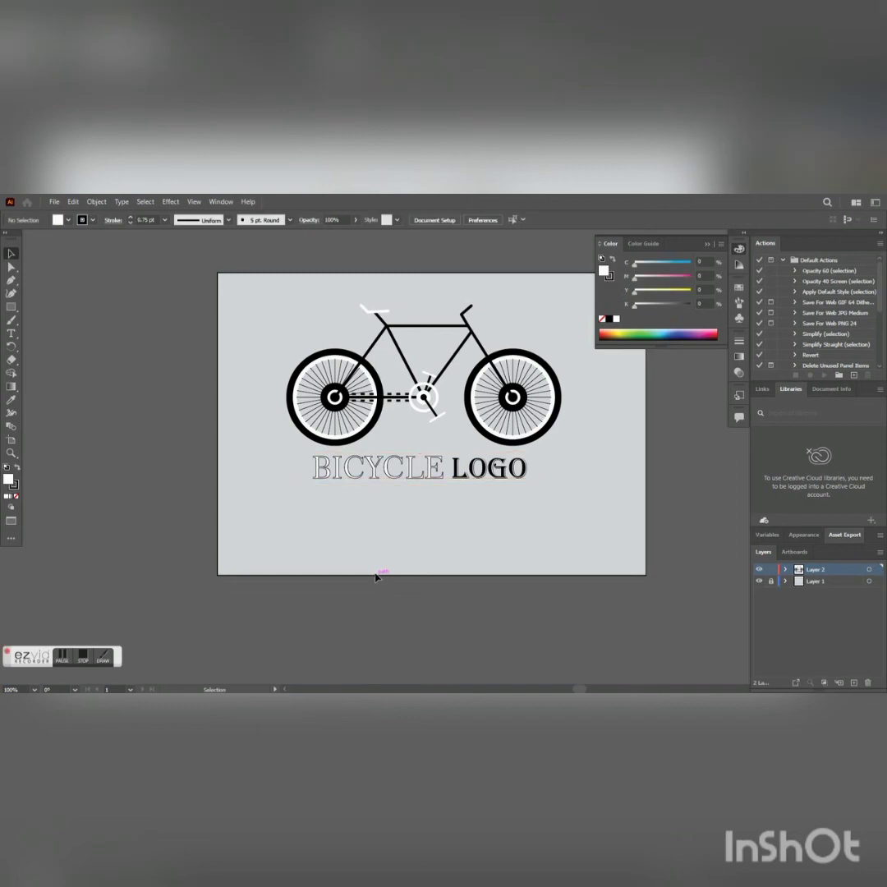
click(707, 247)
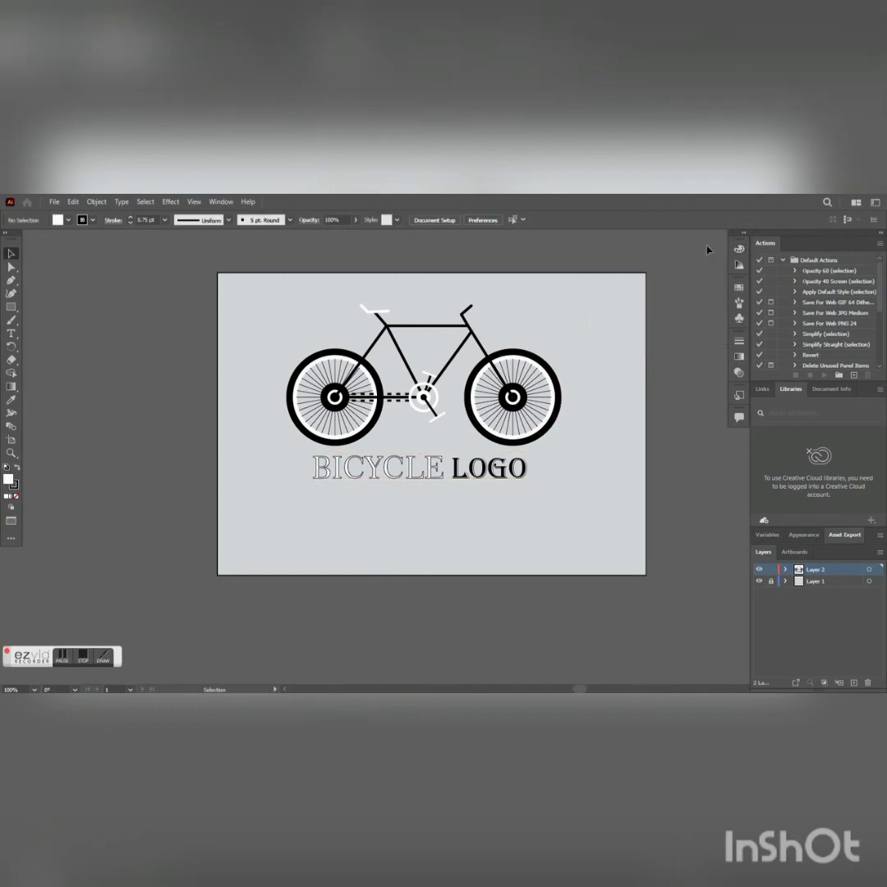
key(f)
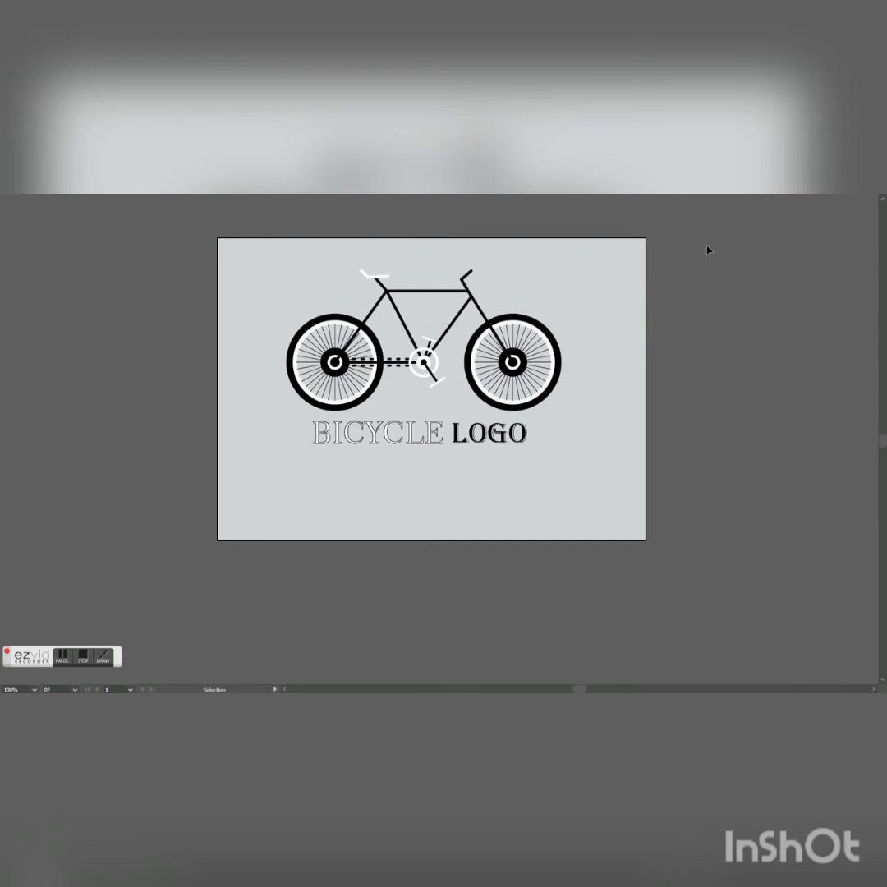